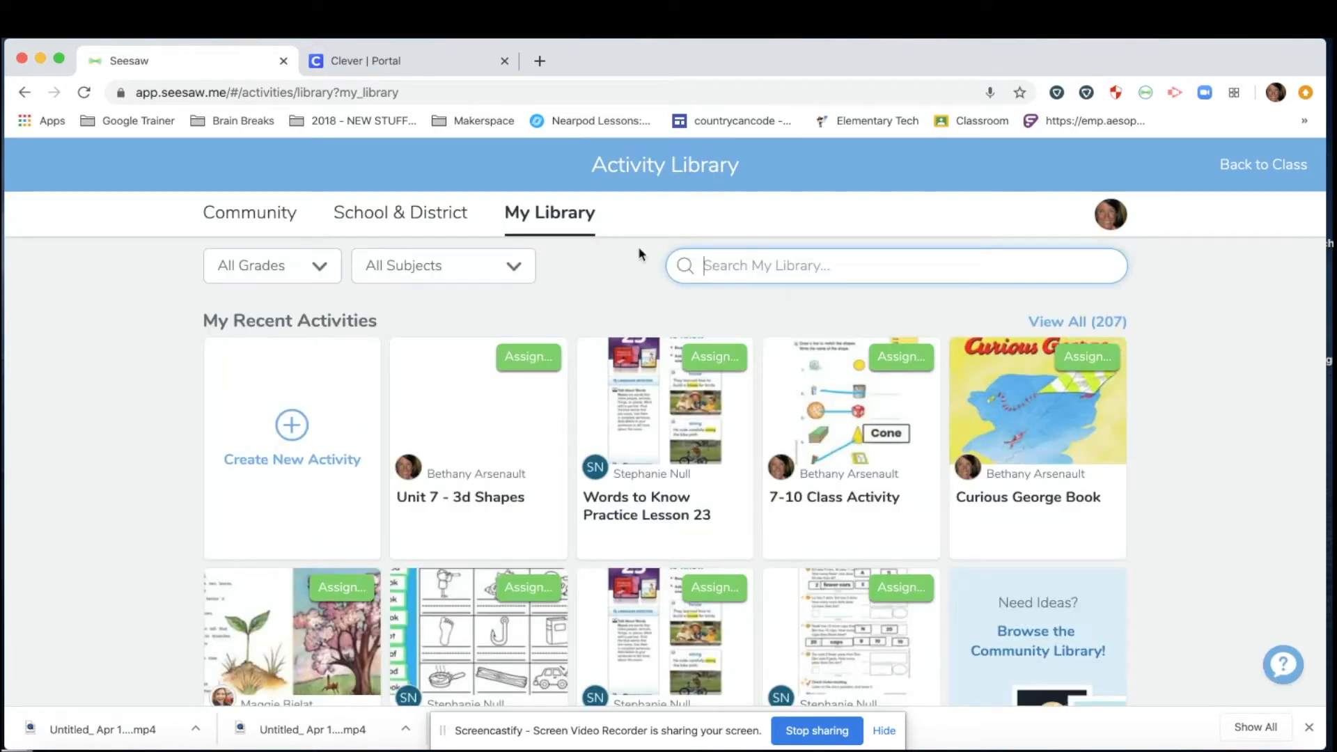
Create an activity named 'Unit 7 - 3d Shapes' and paste the six numbered shape-matching instructions.
left_click(295, 427)
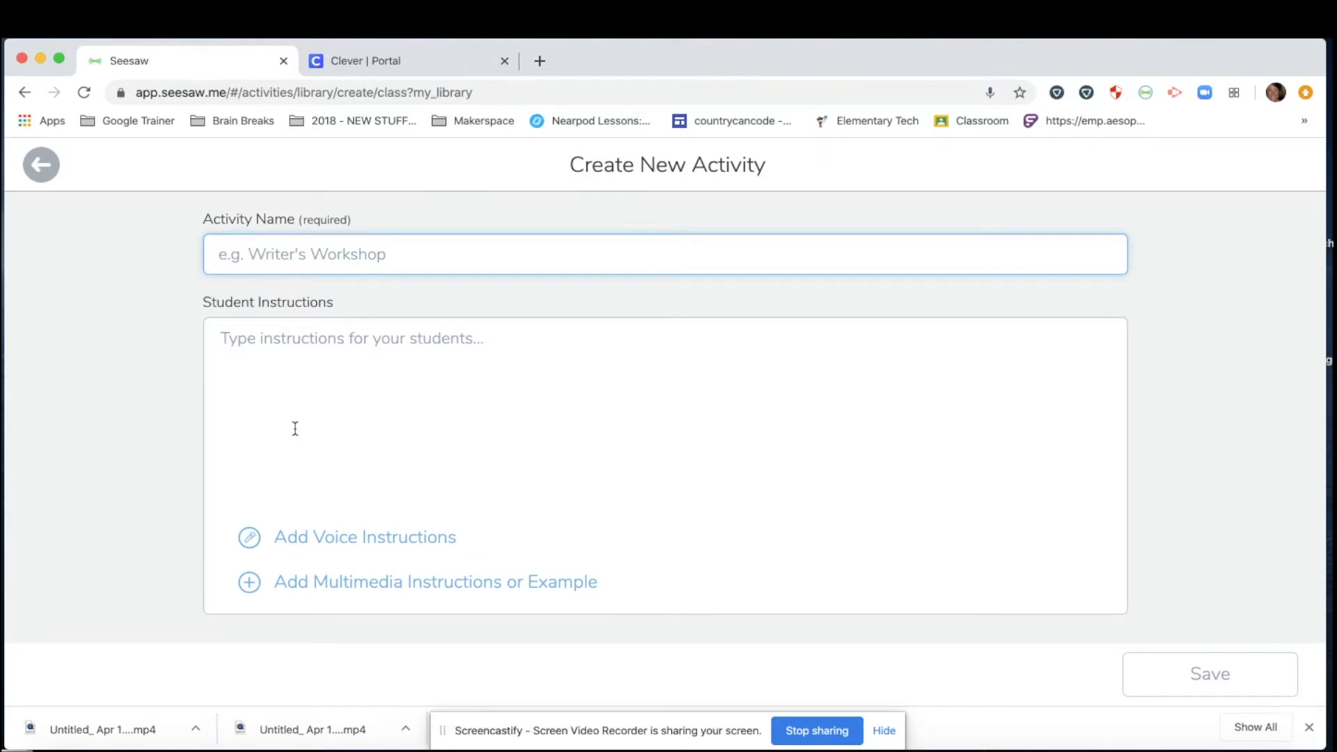
type("Unit 7")
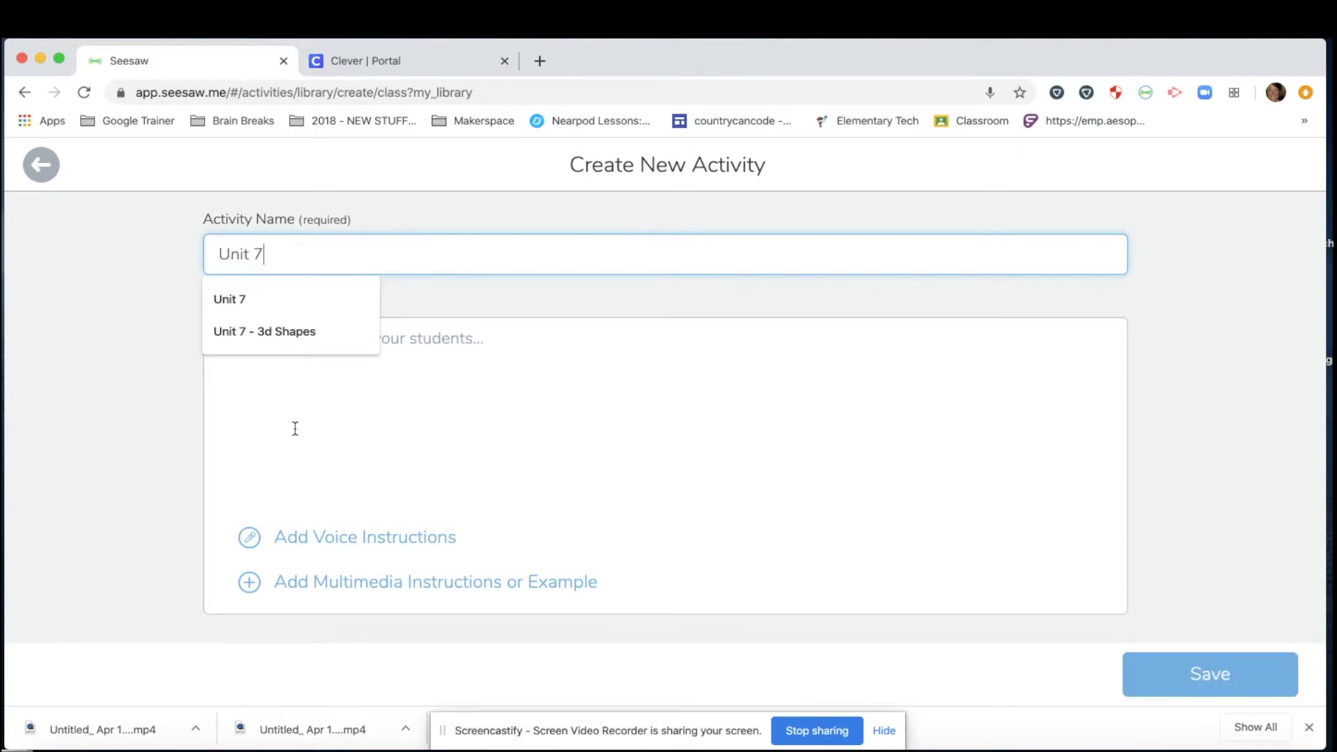
type(" - 3d sh")
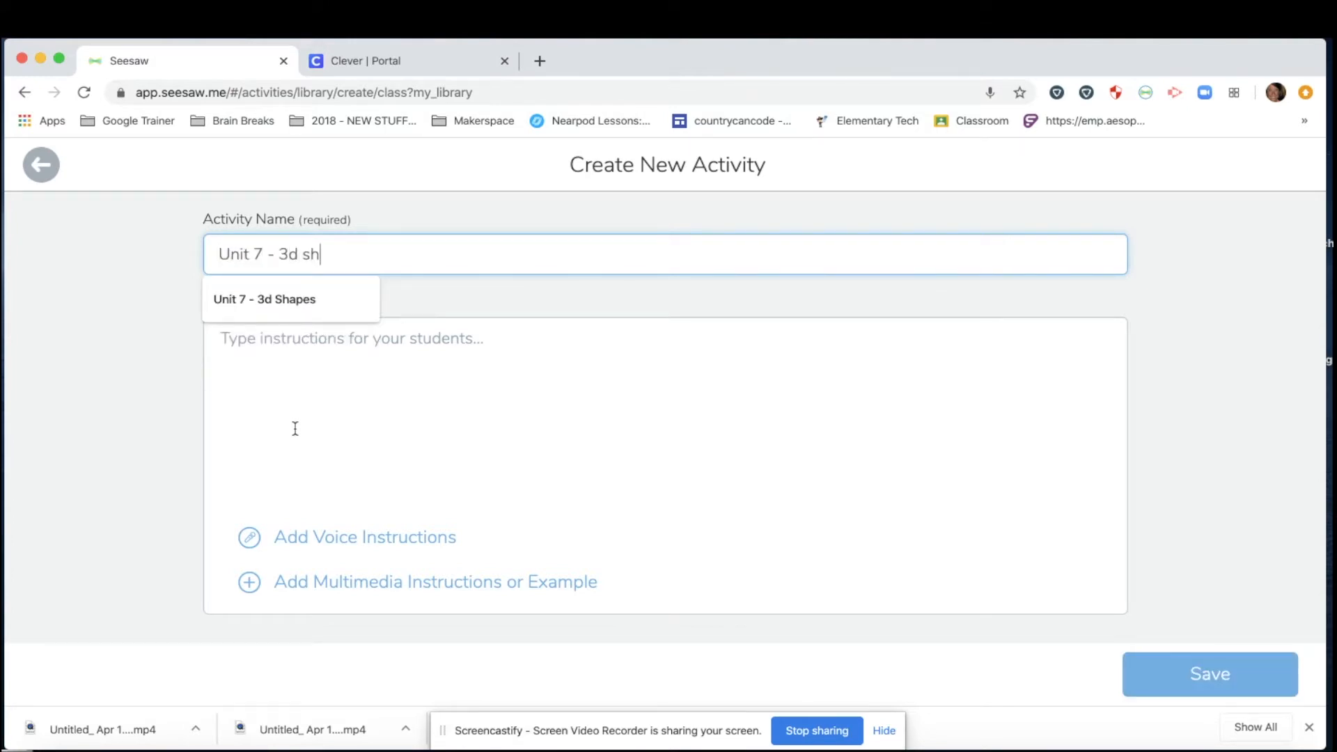
left_click(307, 313)
left_click(320, 337)
type("1. Click :add: 2. Click the student template 3. Use the :pen: to draw a line.  The goal is to match the shapes. 4. Use the :label: tool to create text boxes to type the name of the 3d shapes. 5. Click  to :mic: to share your math thinking. 6. Click  to :add: to add this to your journal.")
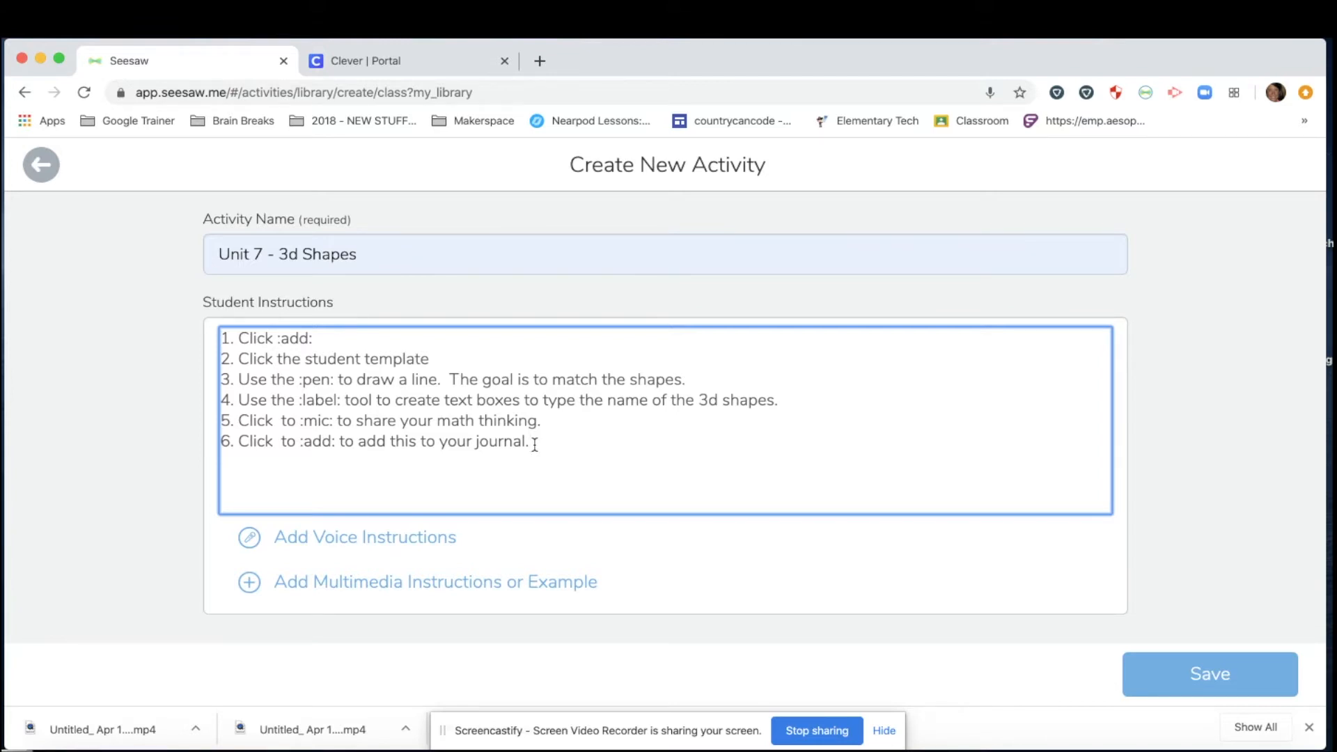
left_click_drag(316, 338, 273, 340)
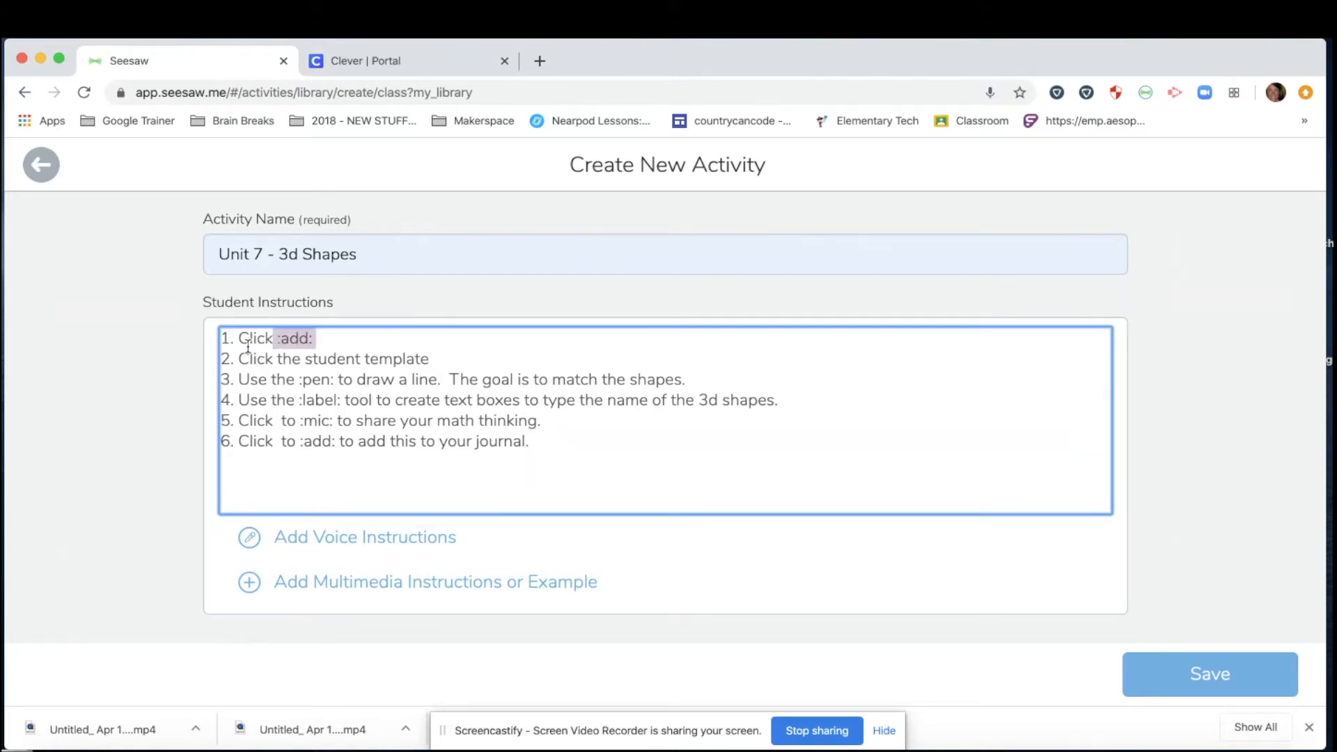
left_click(249, 340)
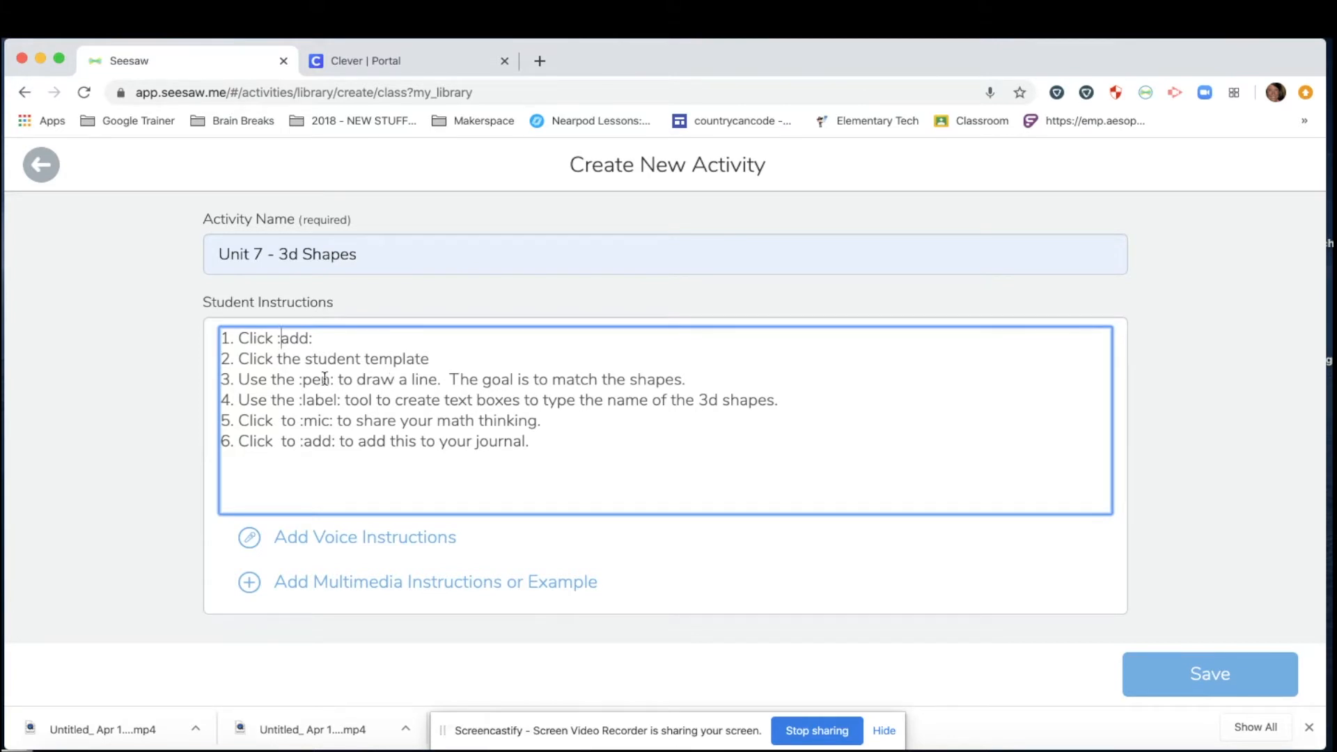
left_click_drag(298, 380, 344, 399)
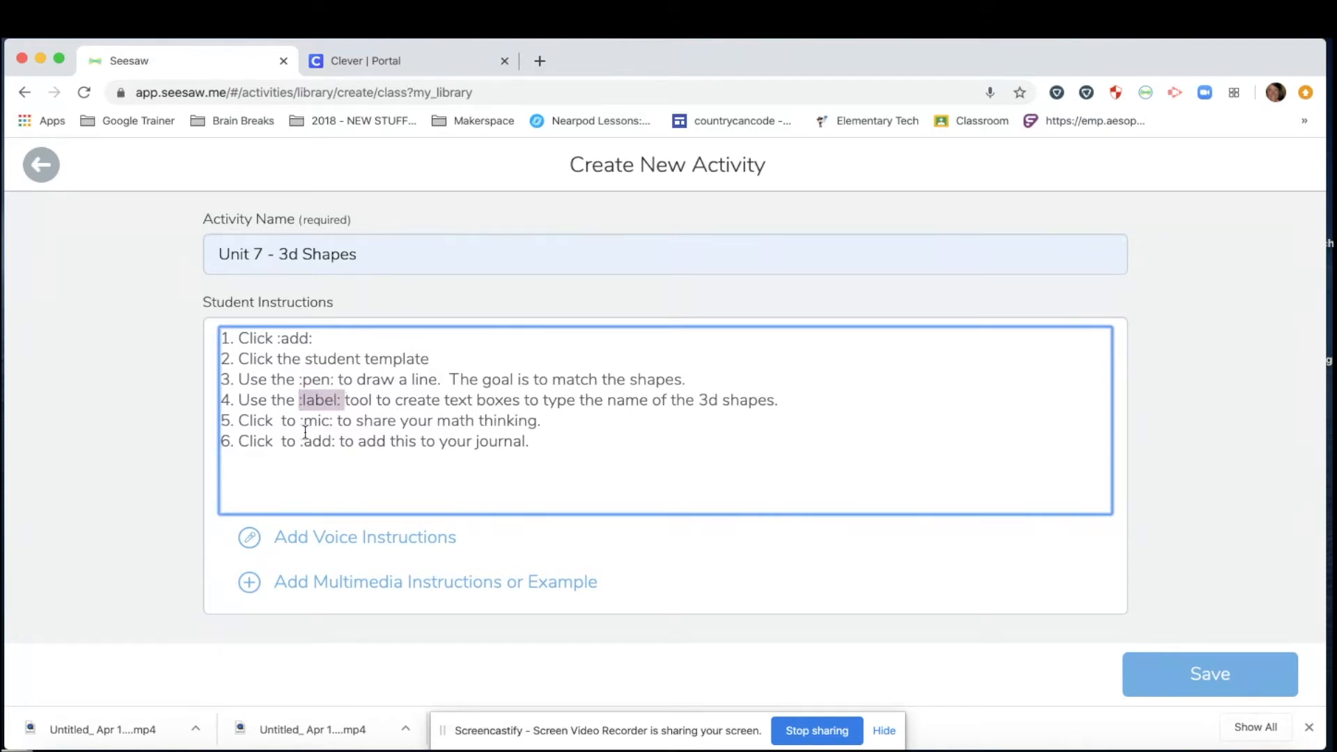
left_click_drag(301, 421, 334, 422)
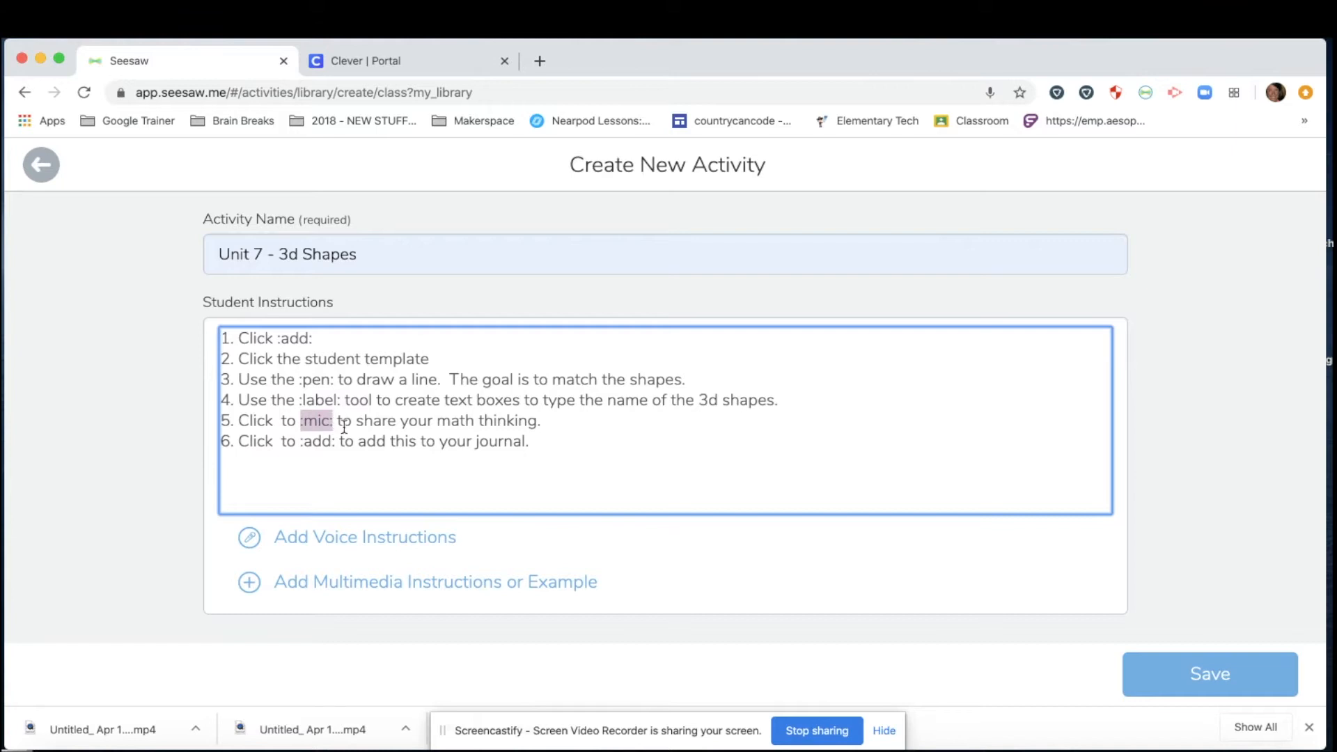
left_click(551, 420)
left_click_drag(228, 338, 567, 448)
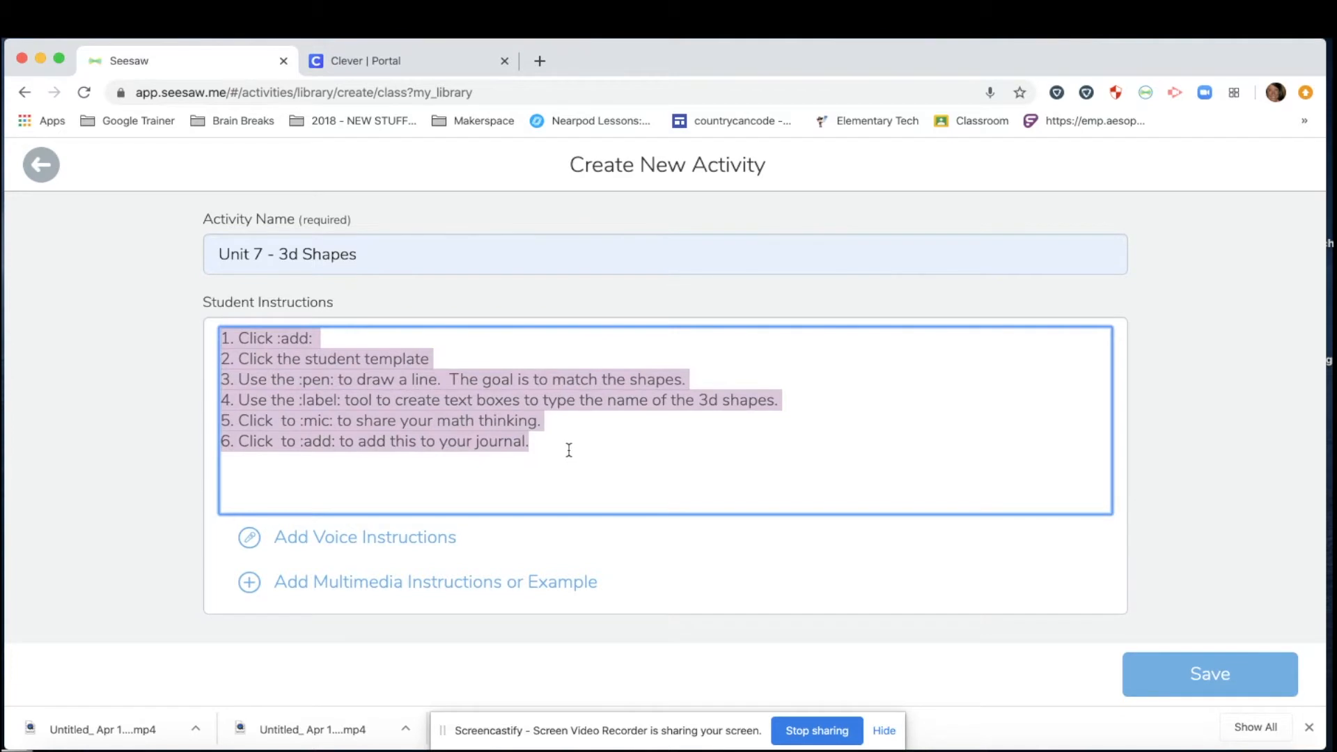
Record a 12-second spoken version of the instructions and attach it to the activity.
left_click(566, 453)
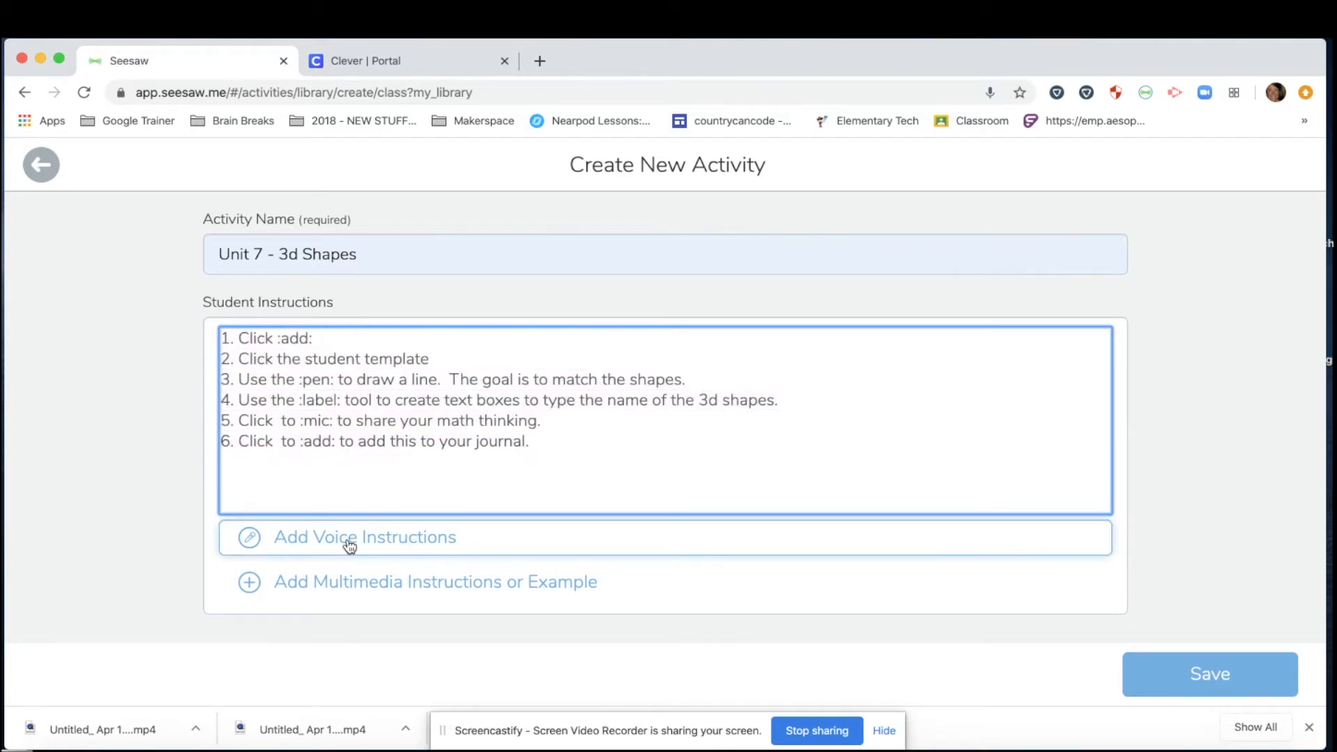
left_click(273, 525)
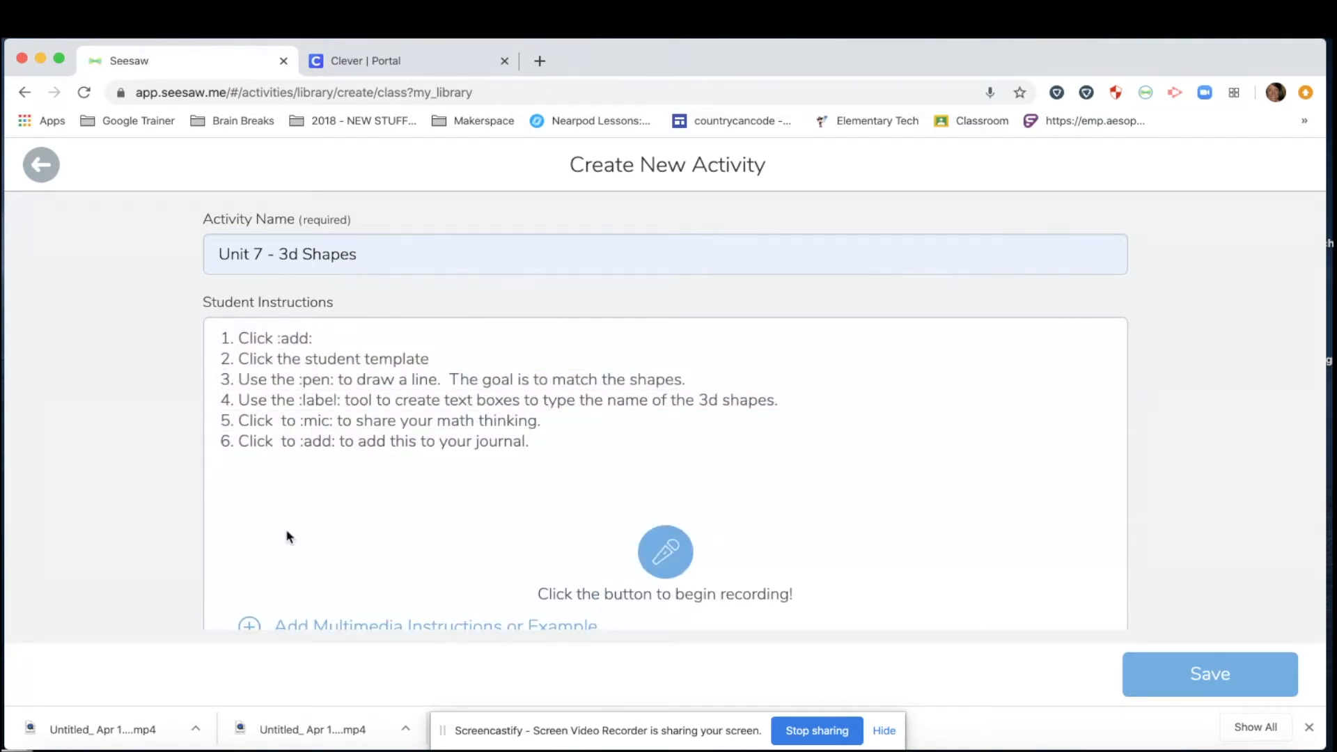
left_click(670, 554)
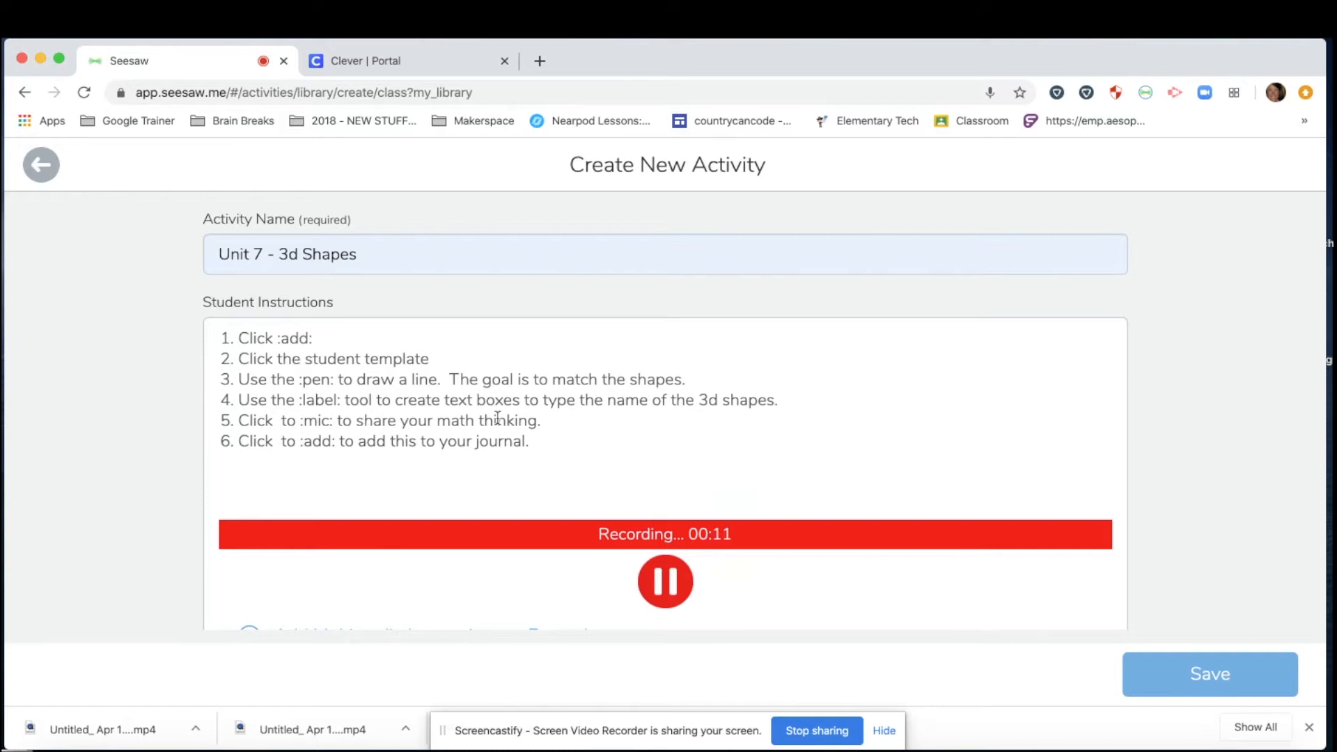
left_click(660, 597)
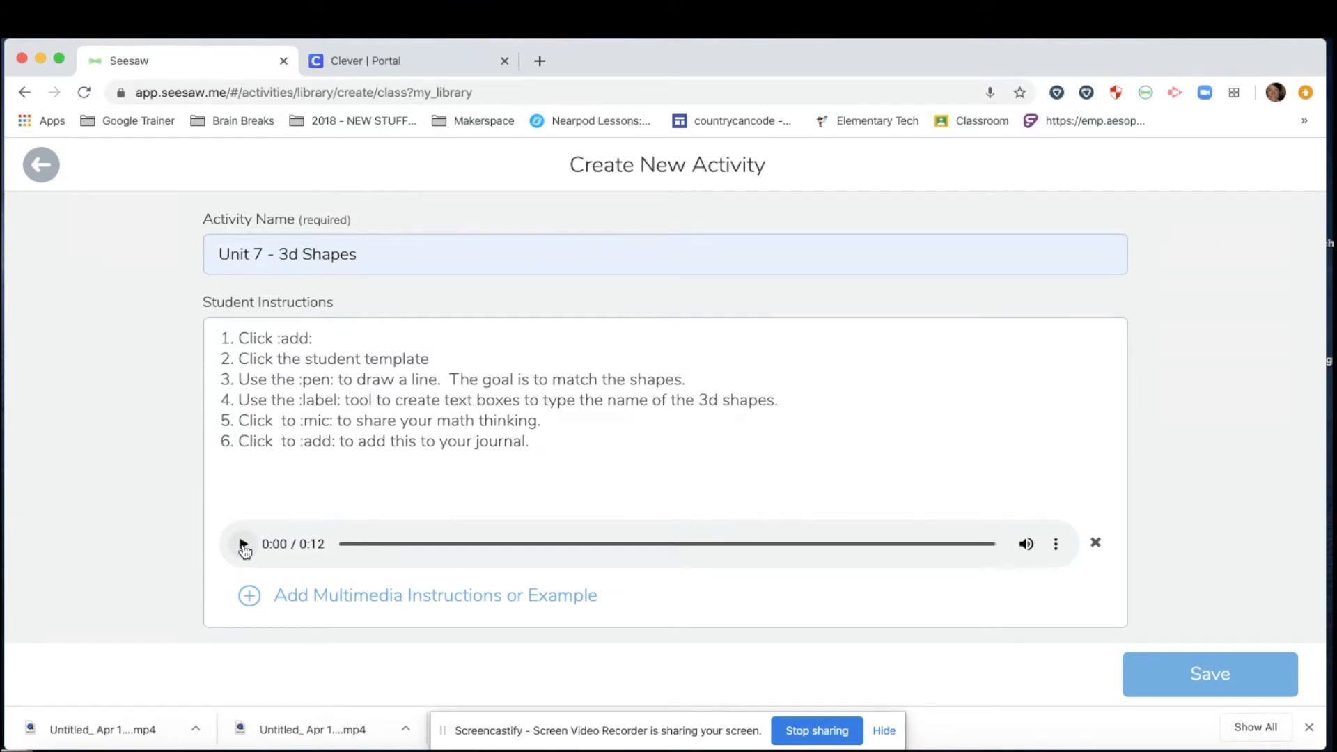
scroll(328, 610, "down", 3)
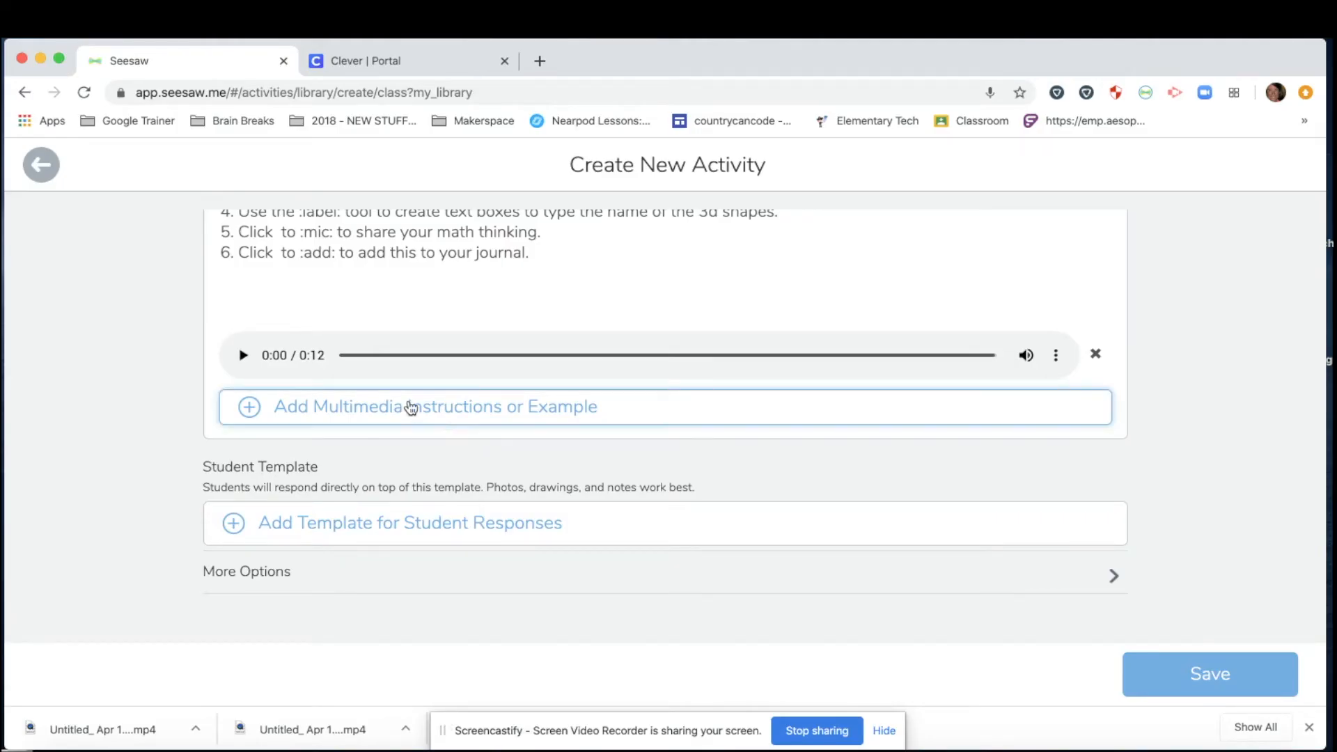
Add a multimedia example to the activity and choose Drawing as its type.
scroll(412, 406, "up", 3)
scroll(443, 457, "down", 2)
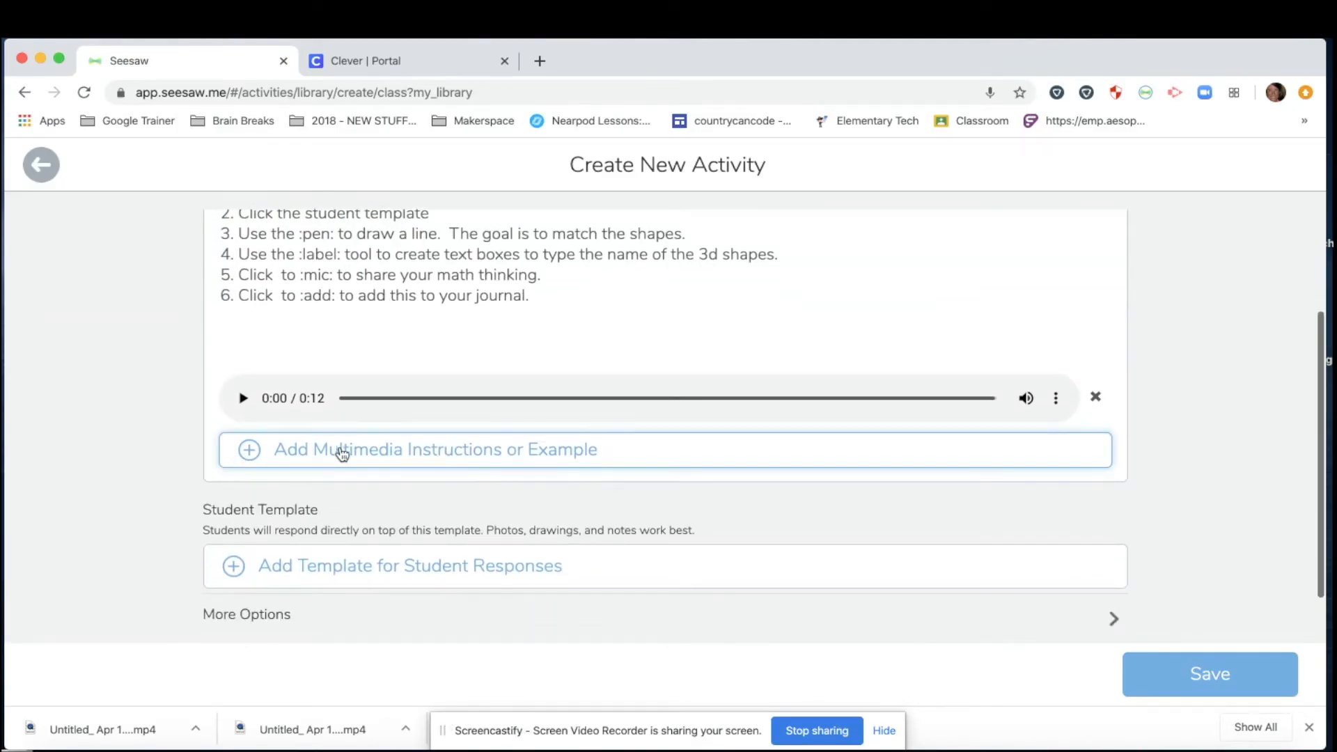
left_click(350, 457)
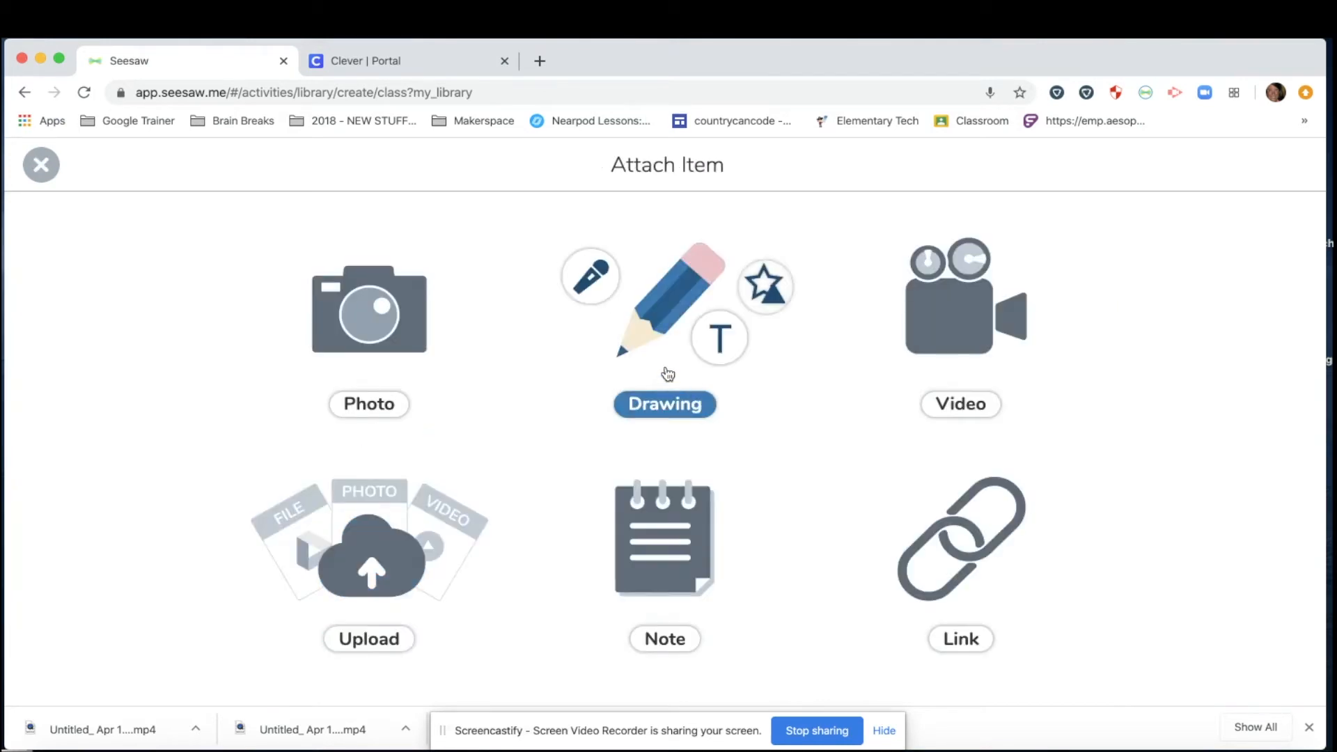
left_click(668, 376)
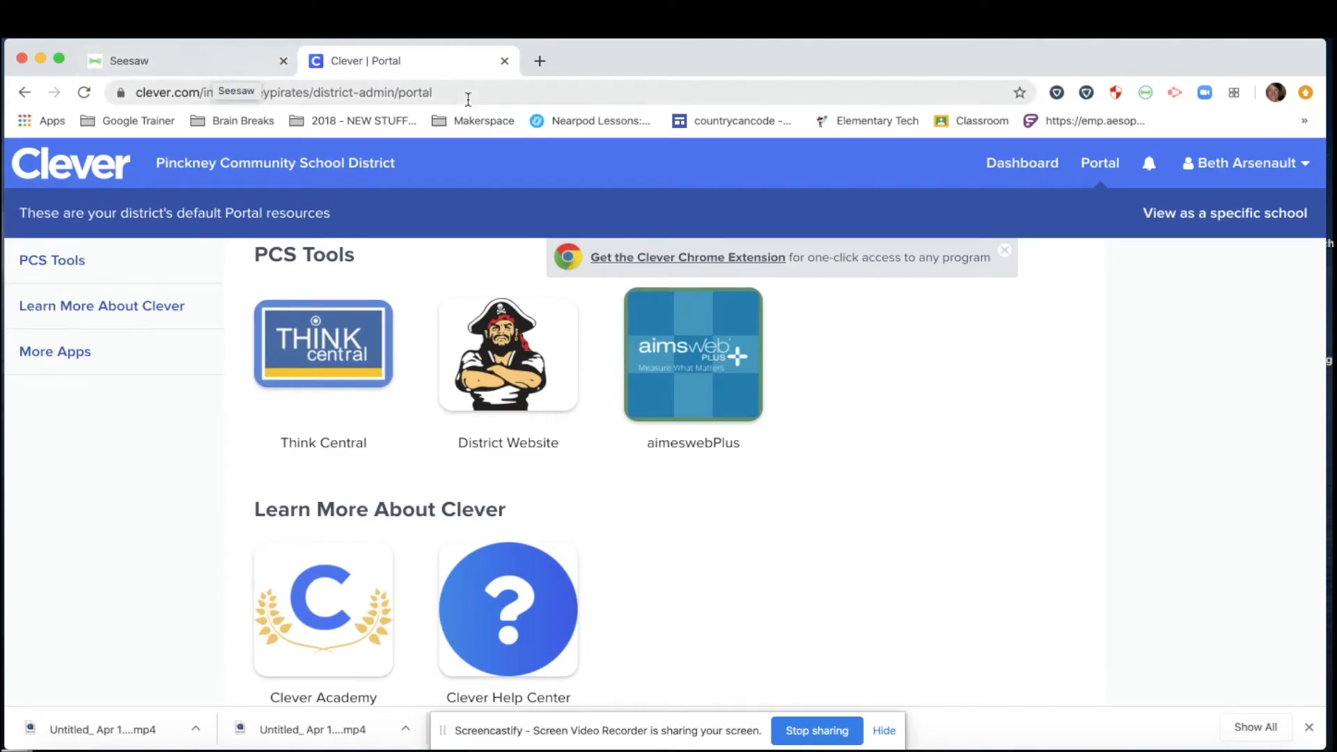
Launch Think Central from the Clever portal and close the empty New Tab.
left_click(540, 61)
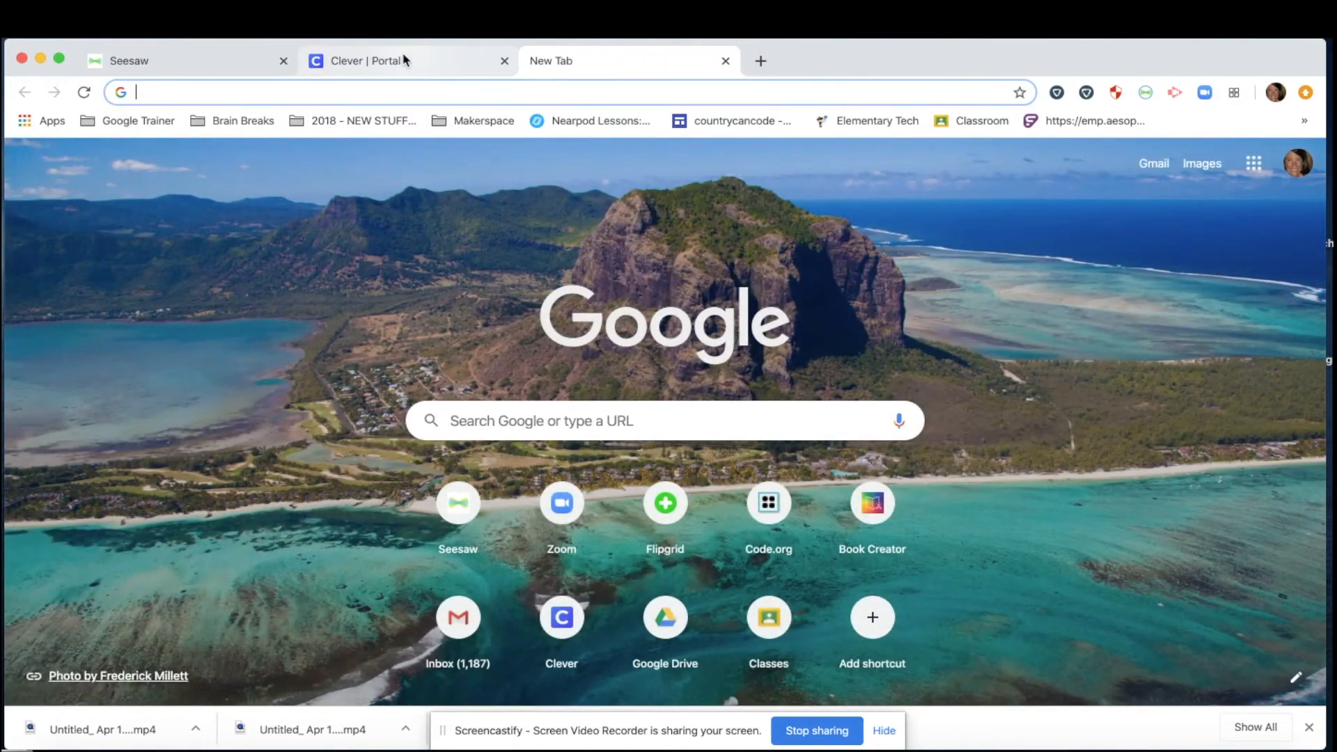
left_click(401, 63)
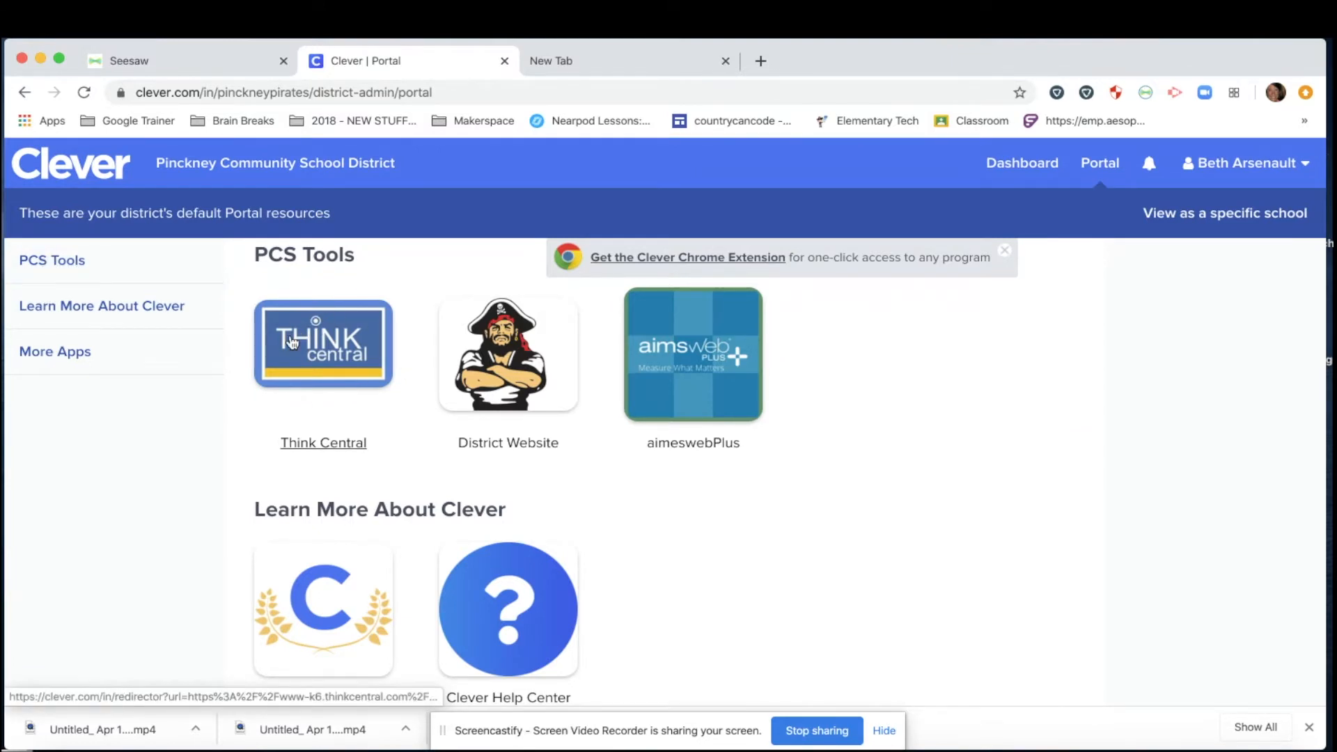
left_click(325, 352)
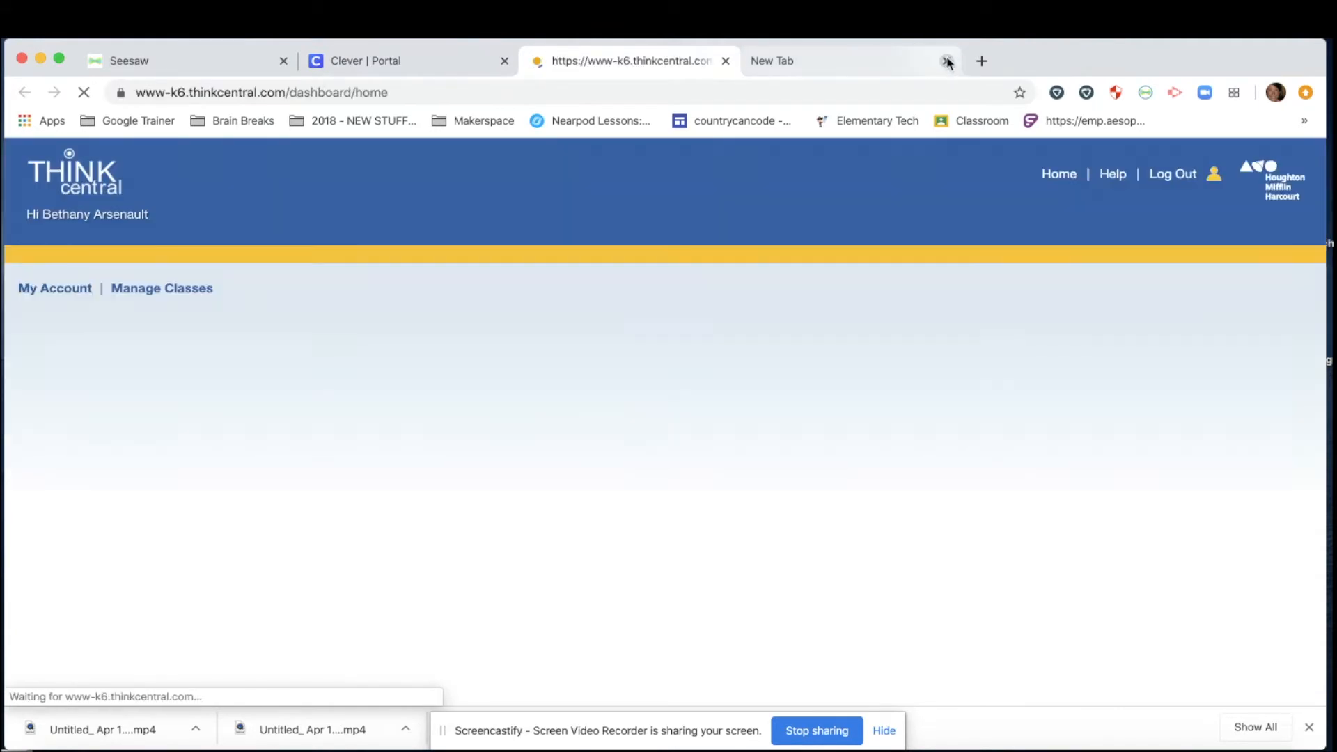
left_click(948, 61)
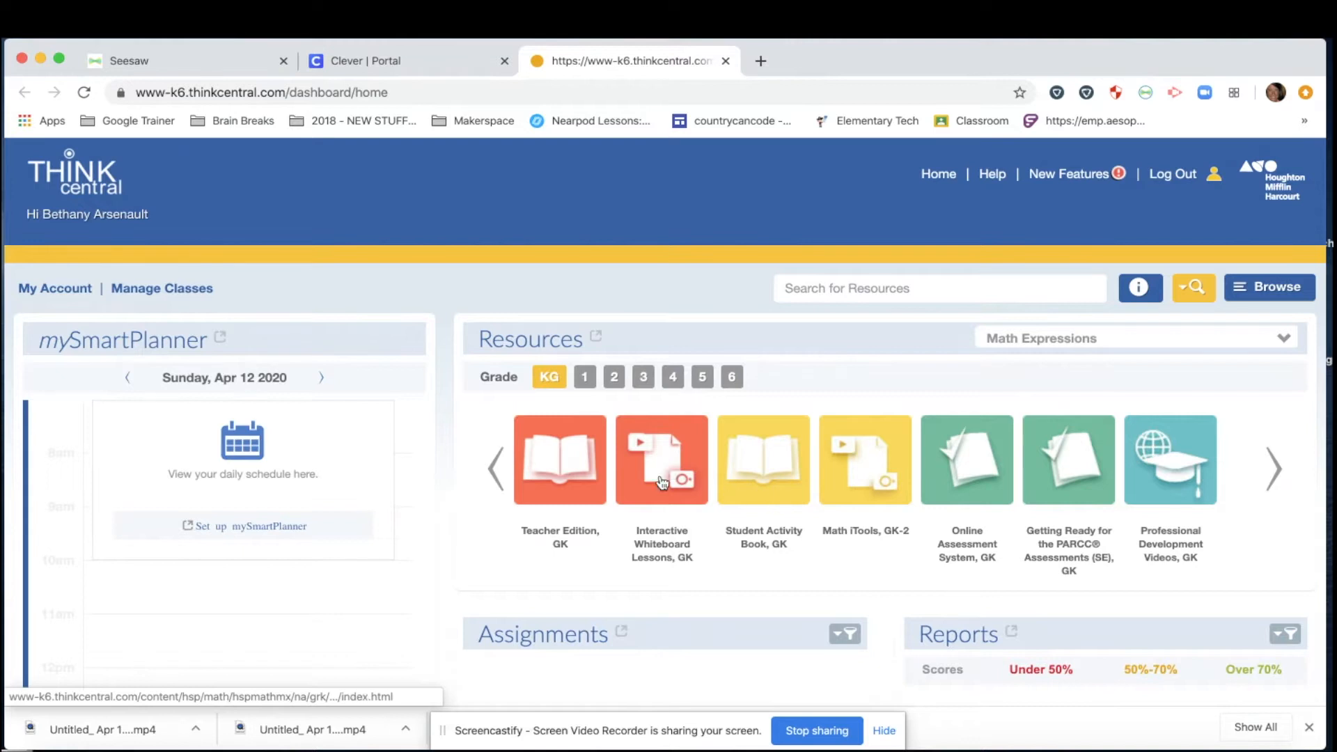
Open the Grade 1 Student Activity Book as an HTML5 eBook at page 227.
scroll(662, 483, "down", 2)
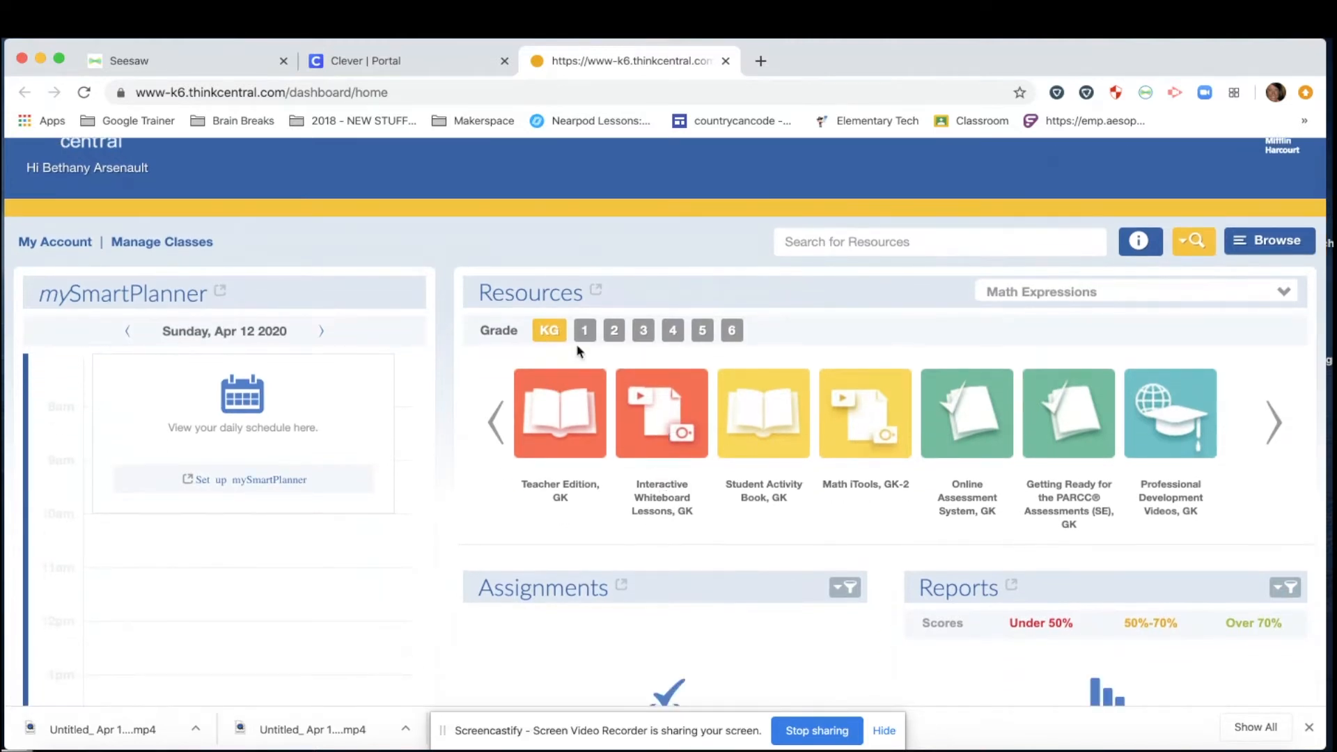
left_click(584, 334)
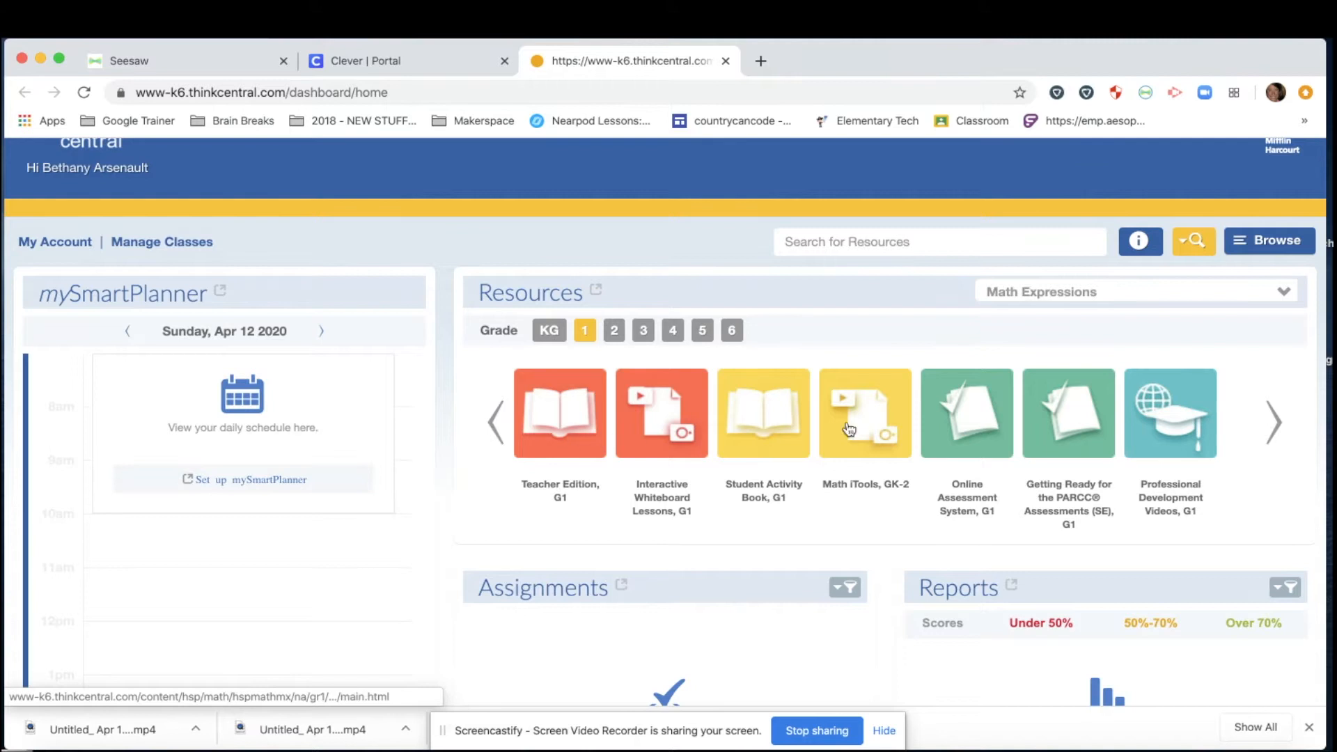
left_click(759, 430)
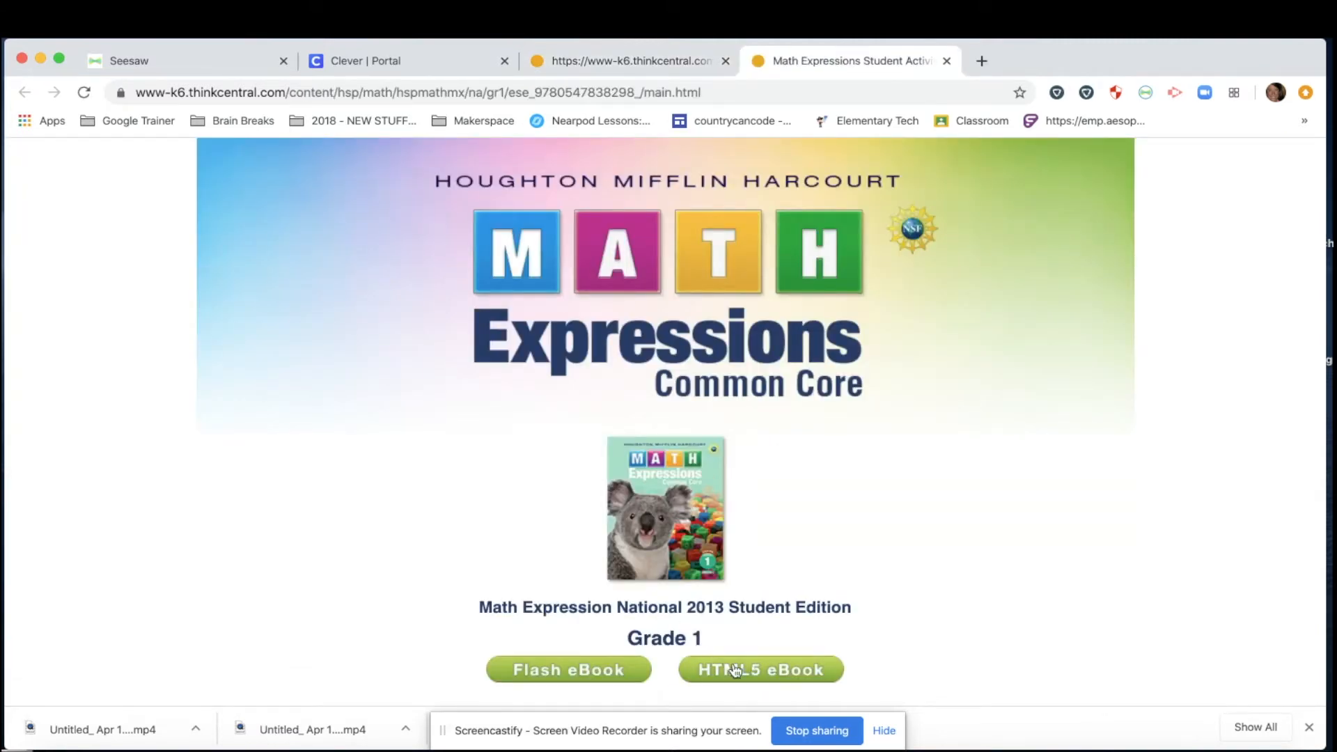
left_click(792, 675)
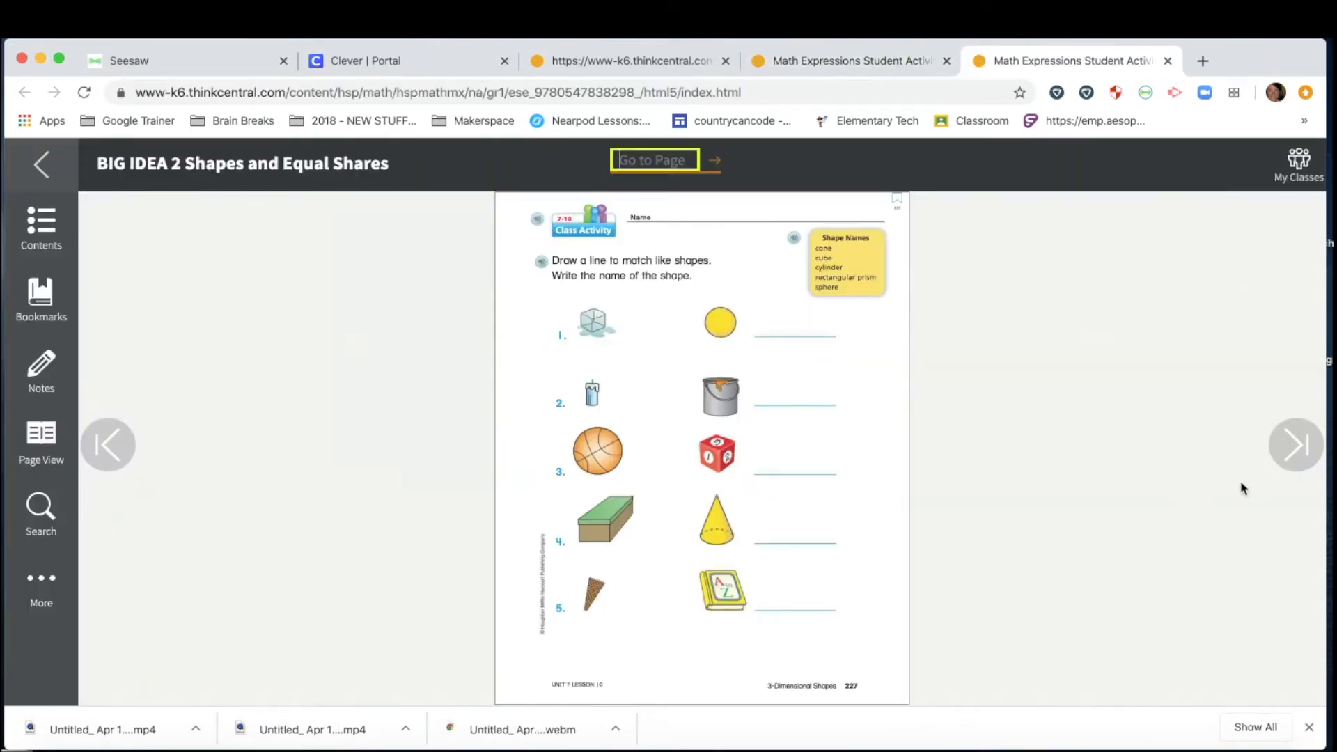
Capture the page 227 worksheet area into Seesaw using the partial-page capture option.
left_click(711, 283)
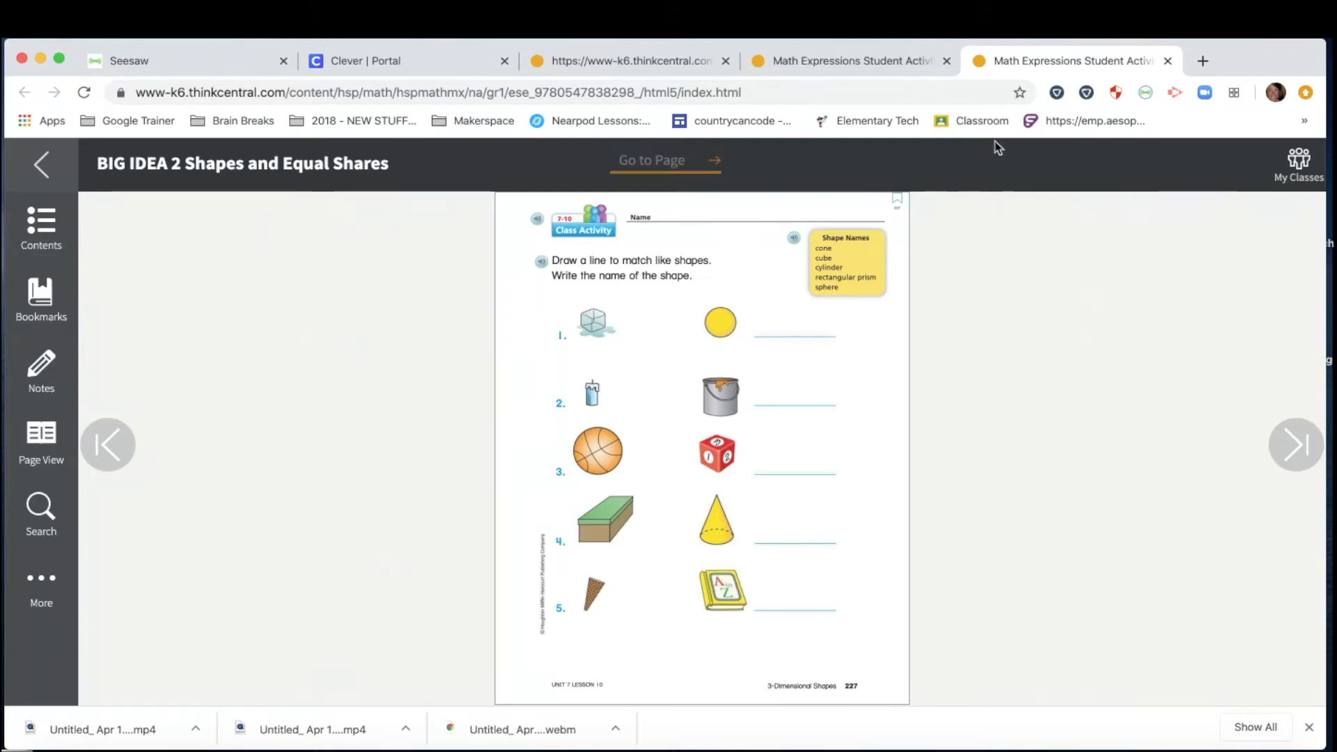
left_click(1144, 97)
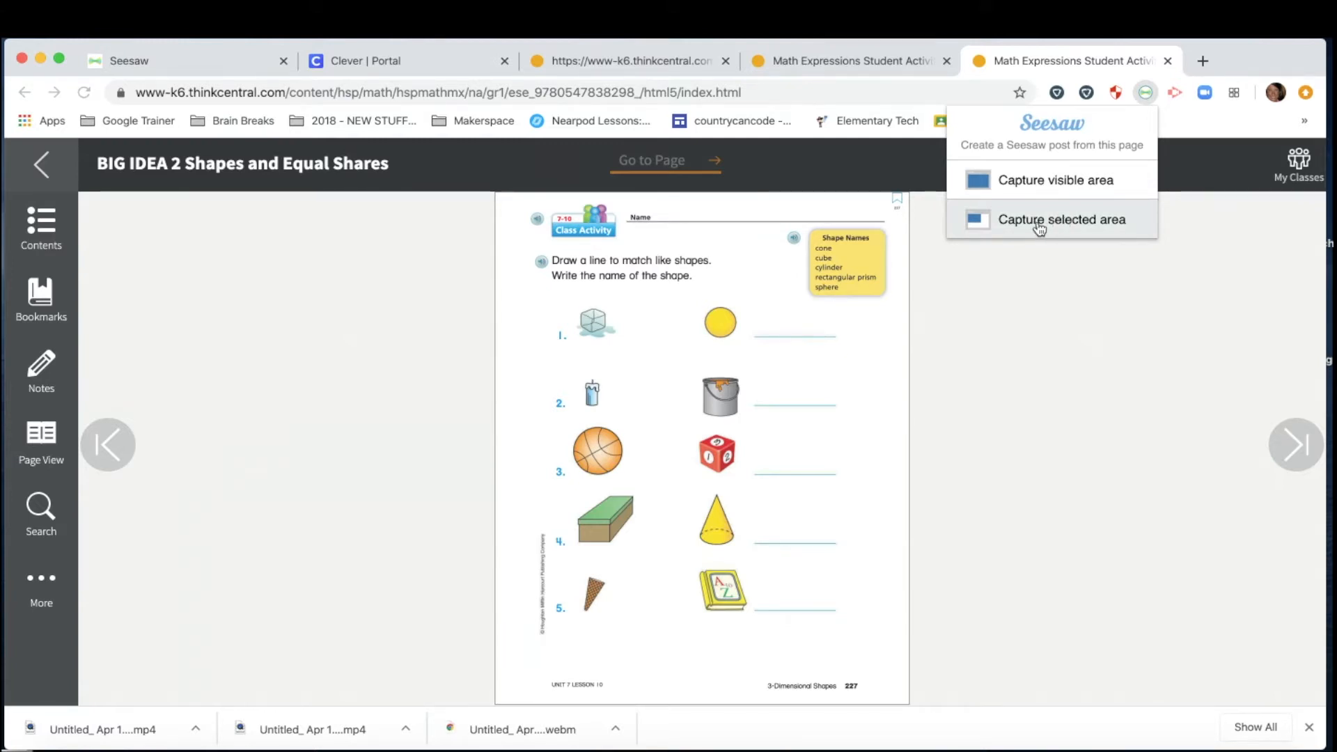
left_click(1054, 230)
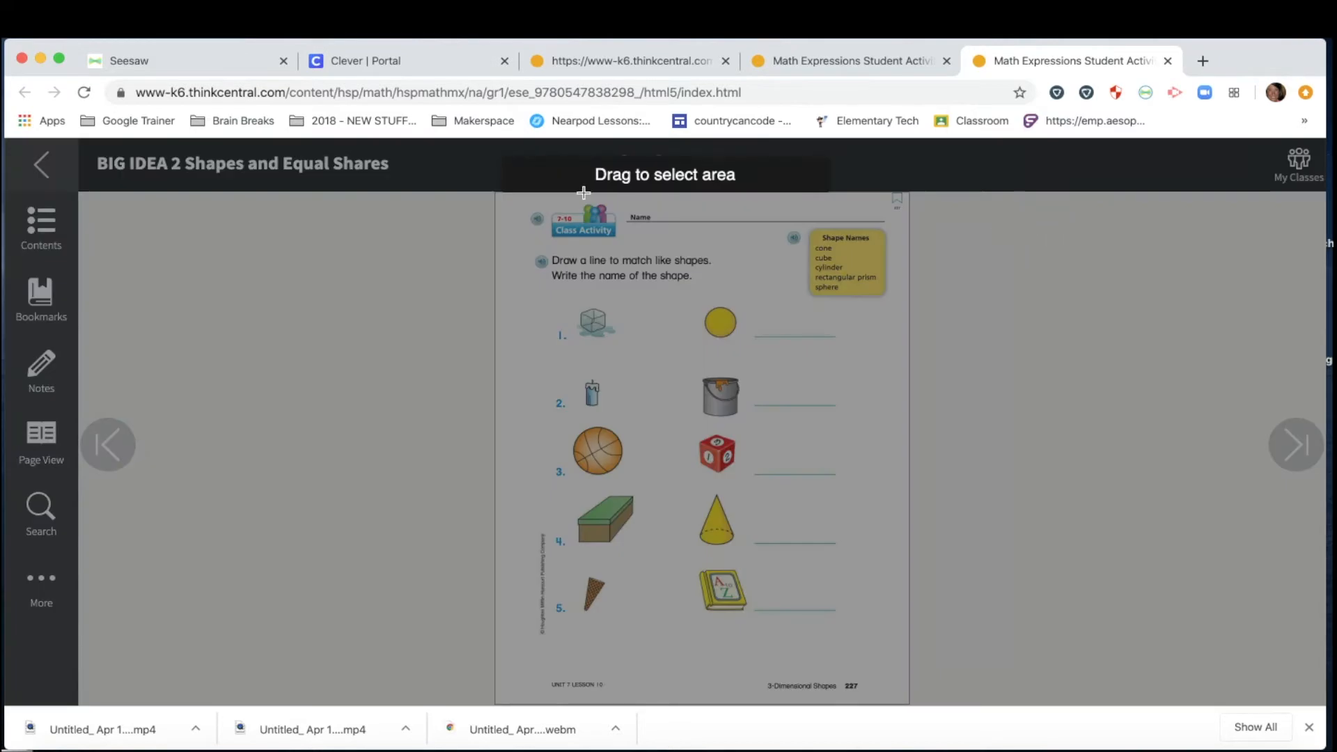
left_click_drag(497, 194, 901, 639)
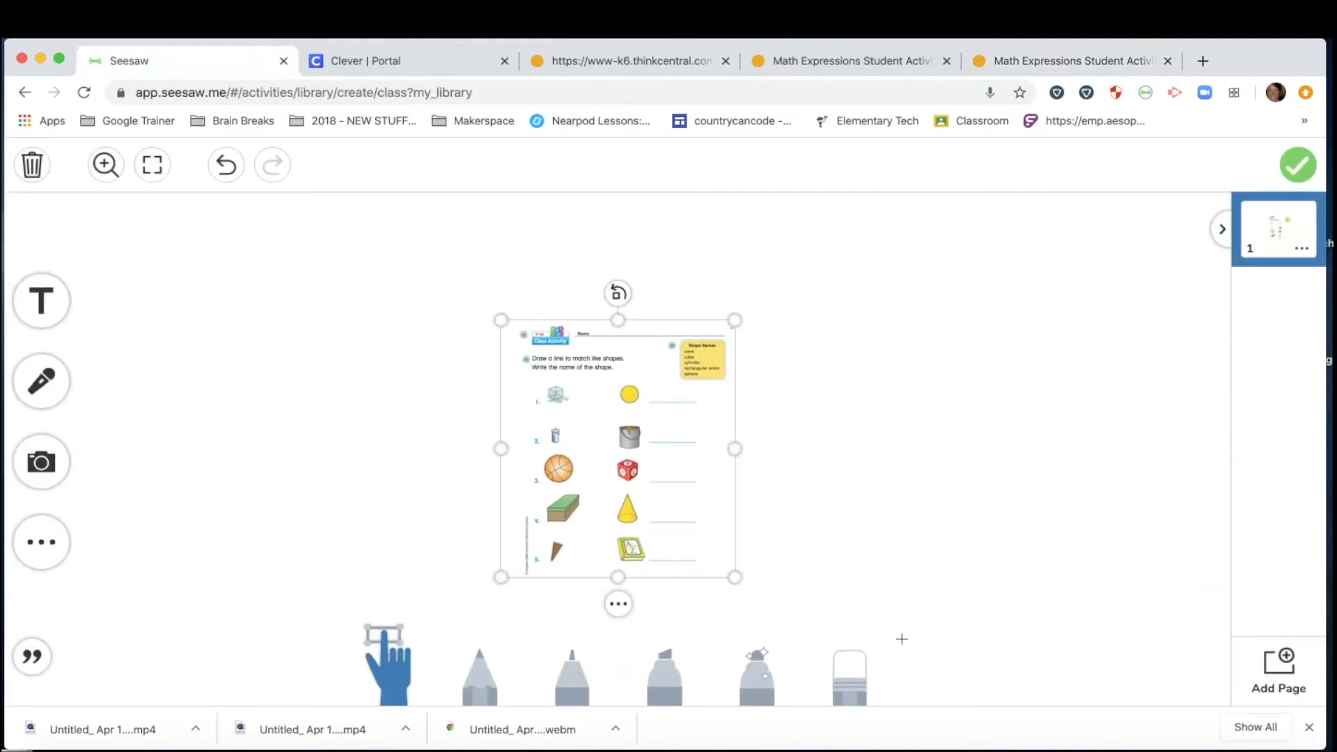
Enlarge the worksheet image to fill the canvas and lock it in place.
left_click_drag(499, 317, 374, 223)
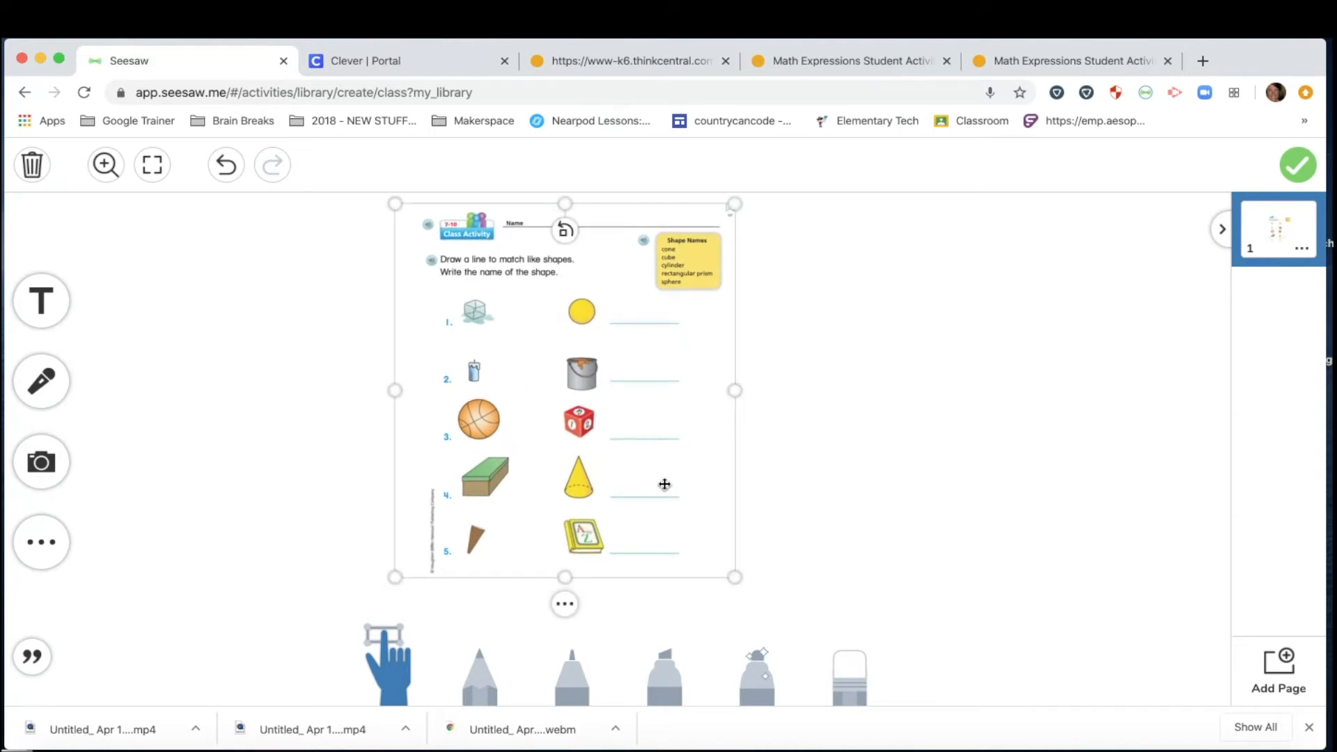
left_click_drag(733, 577, 825, 657)
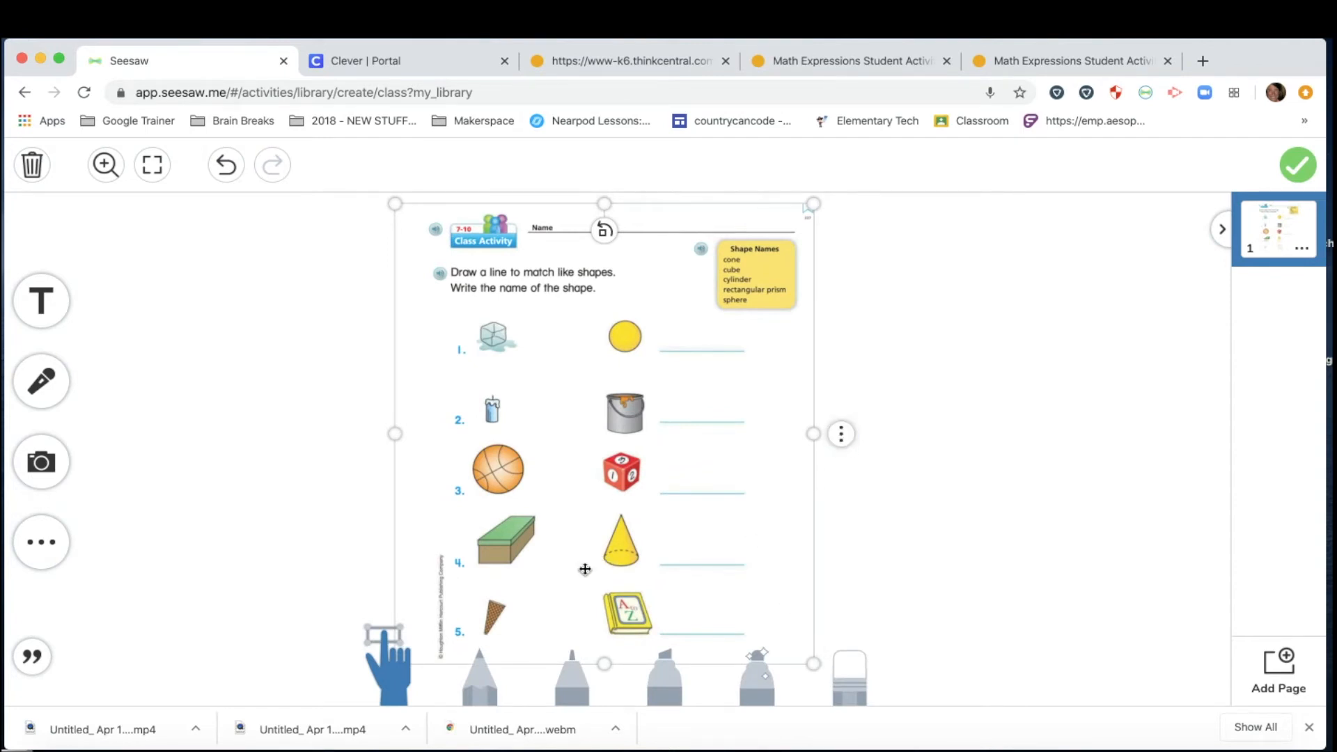
left_click(842, 435)
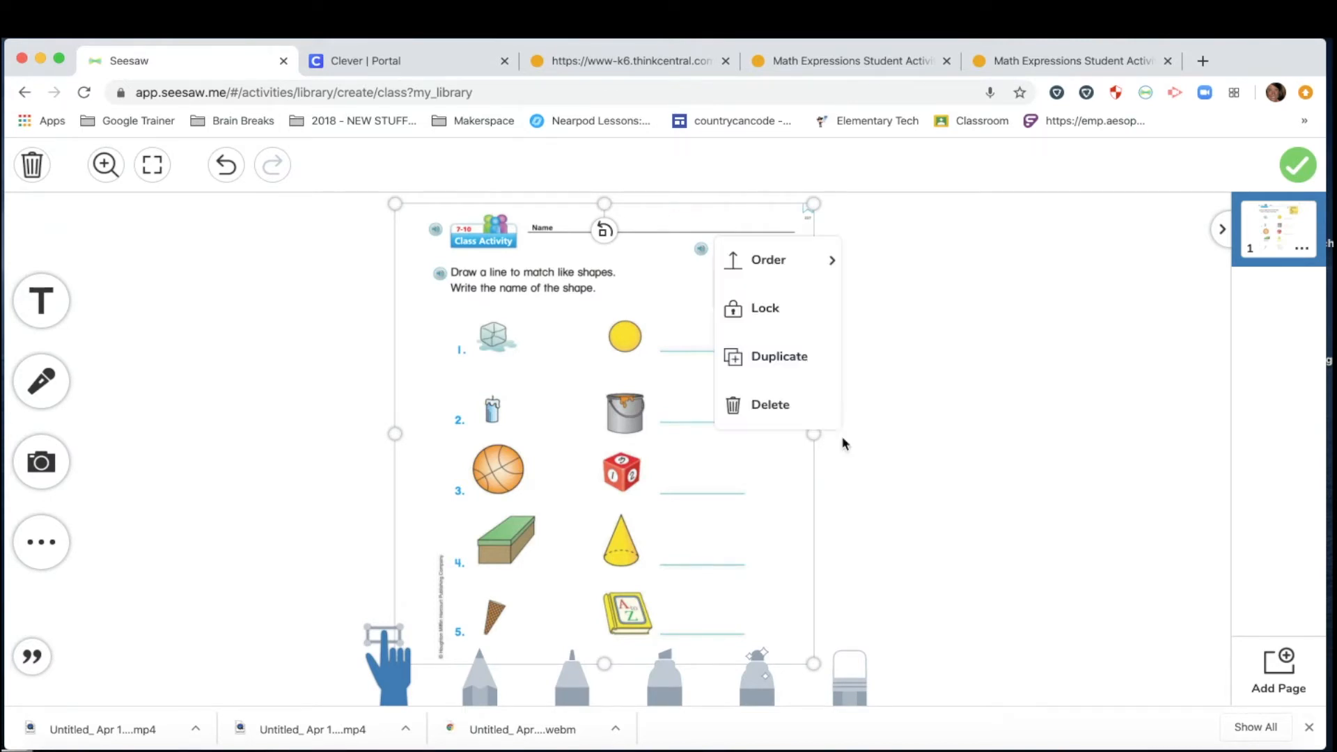
left_click(766, 323)
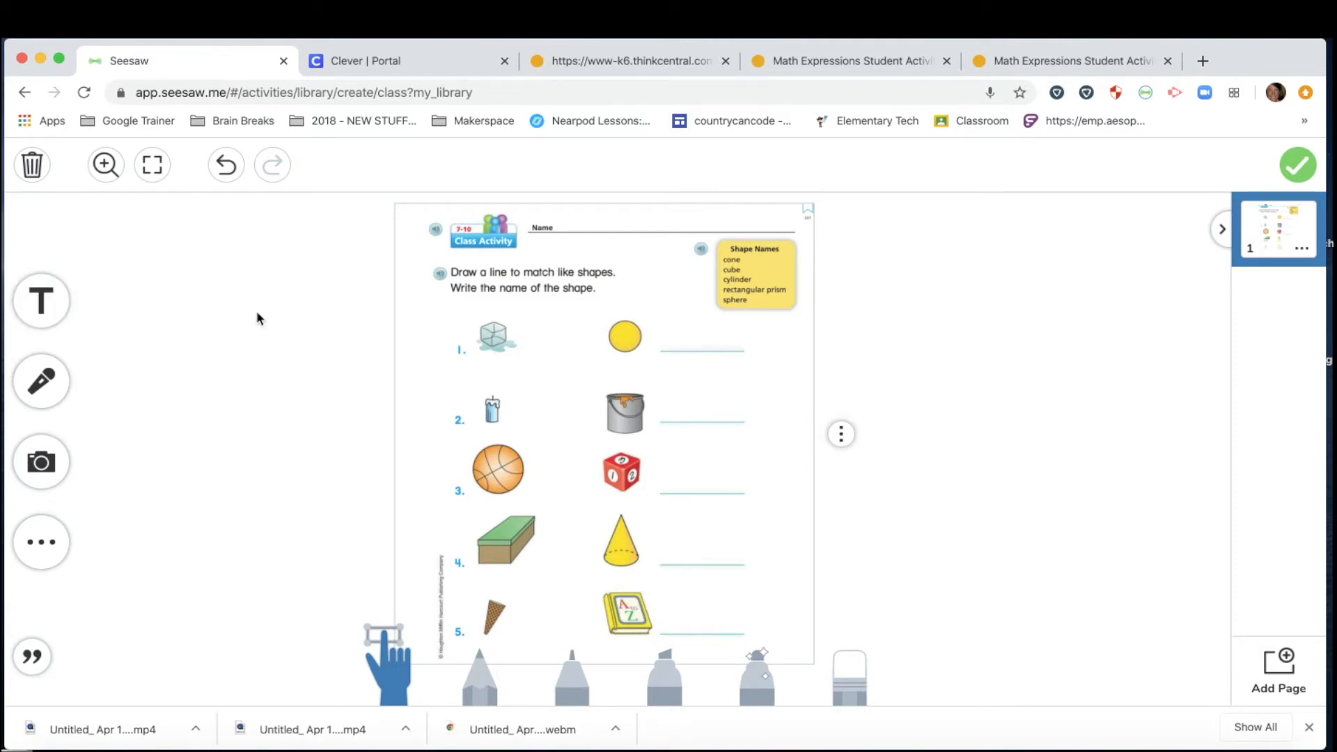
left_click(55, 310)
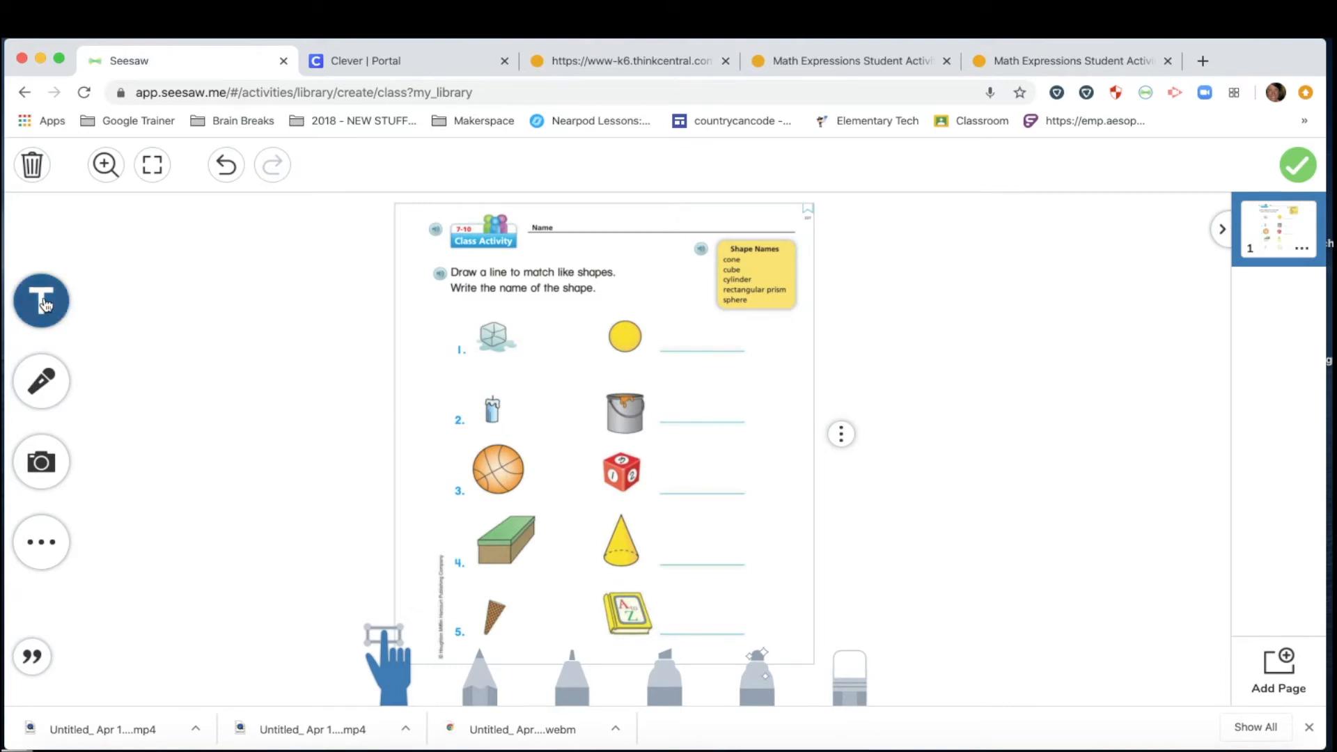
Add a small 'cone' text label and place it beside the cone at item 4.
left_click(43, 303)
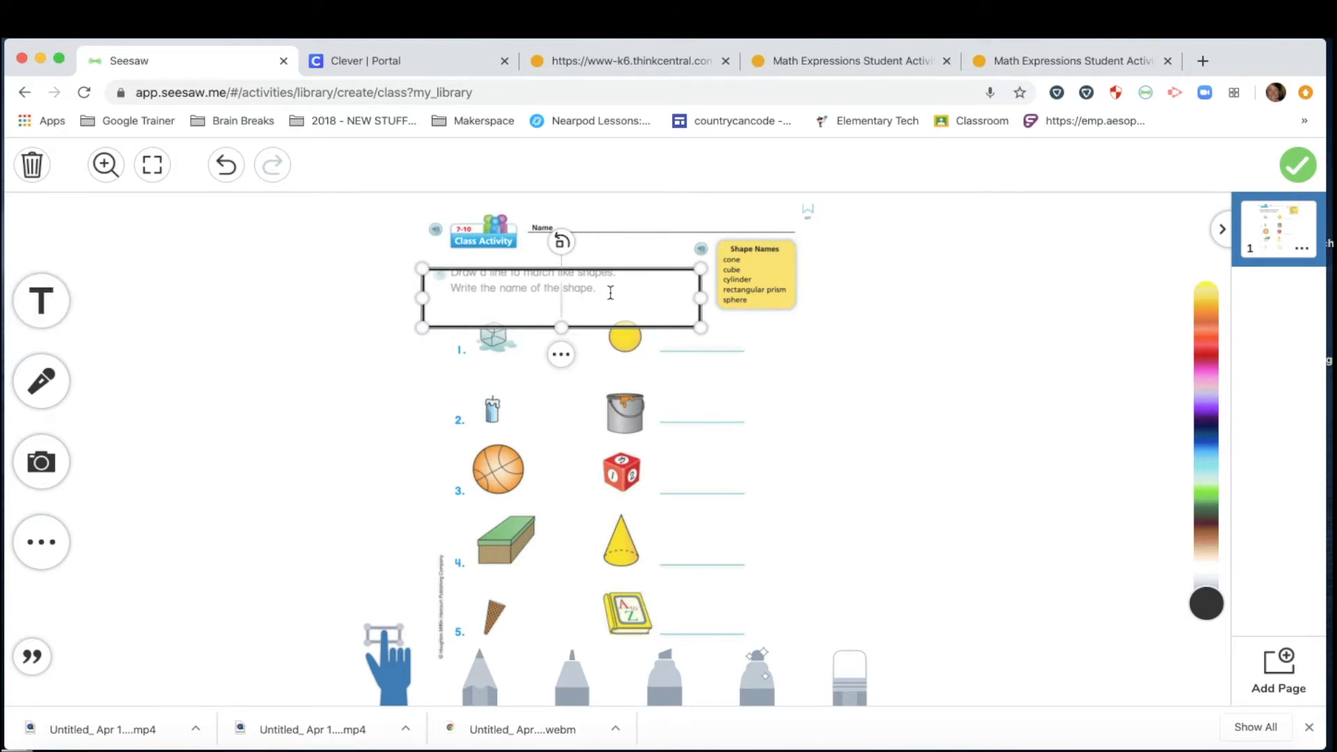
type("cone")
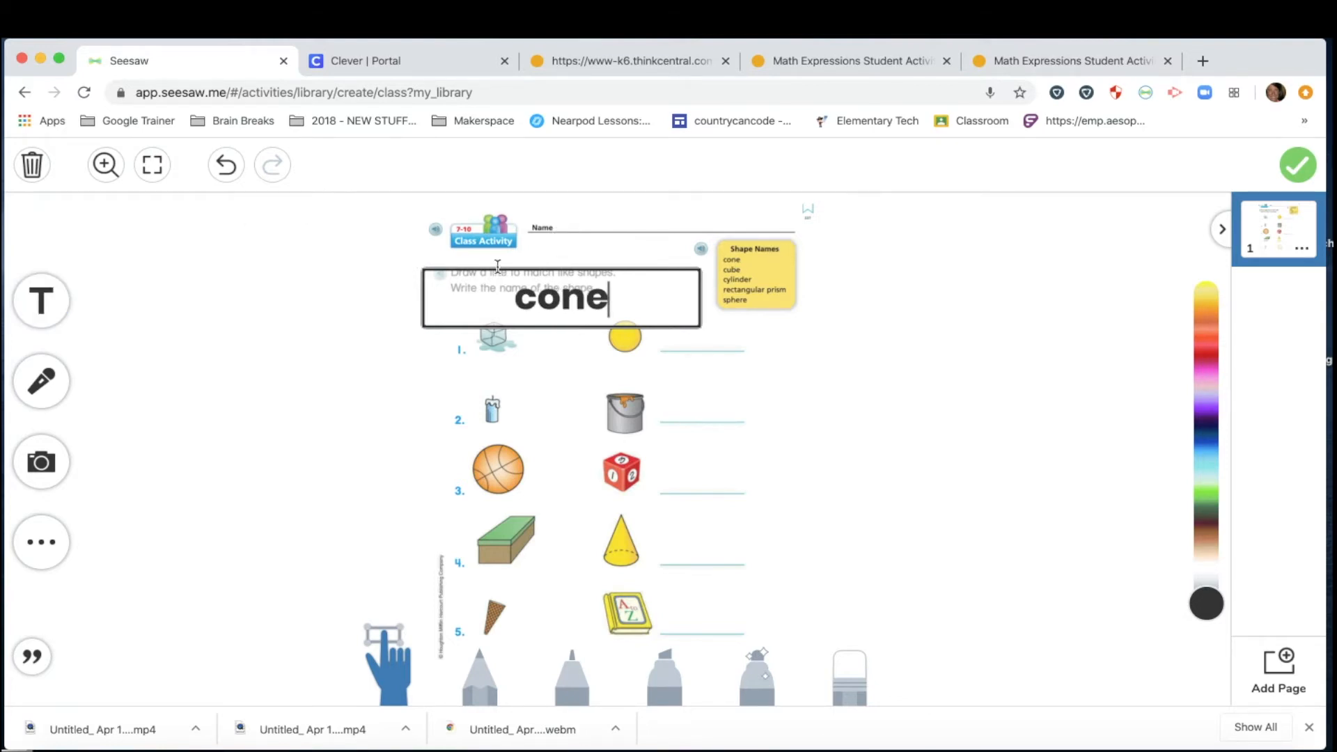
left_click(339, 315)
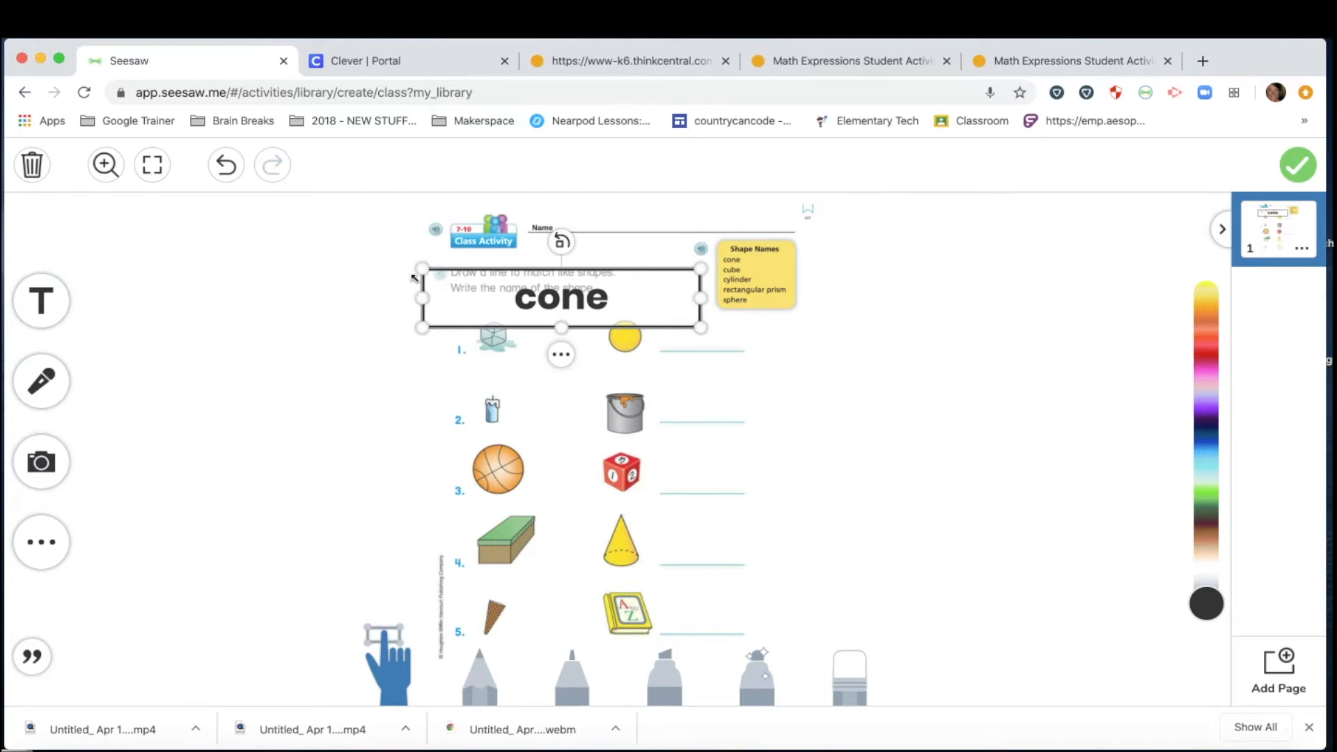
left_click_drag(421, 269, 562, 289)
left_click_drag(639, 319, 711, 552)
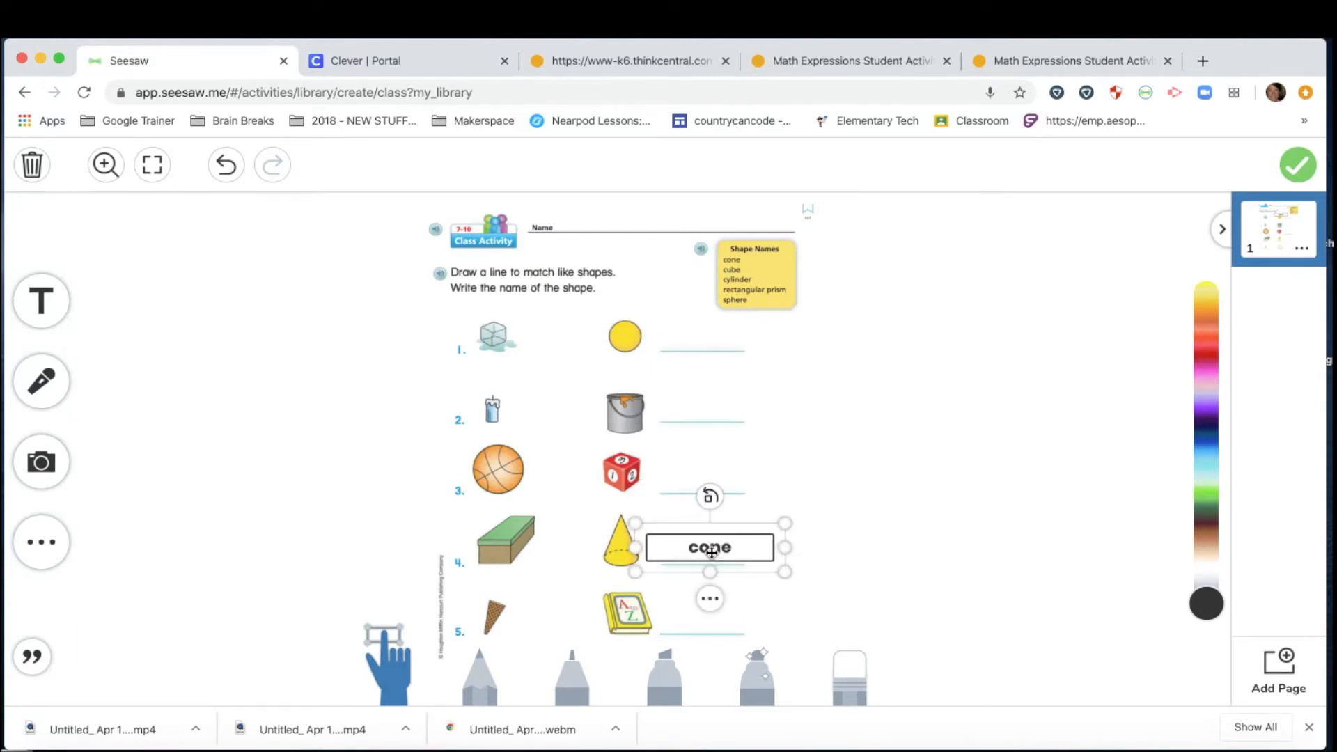
left_click(870, 489)
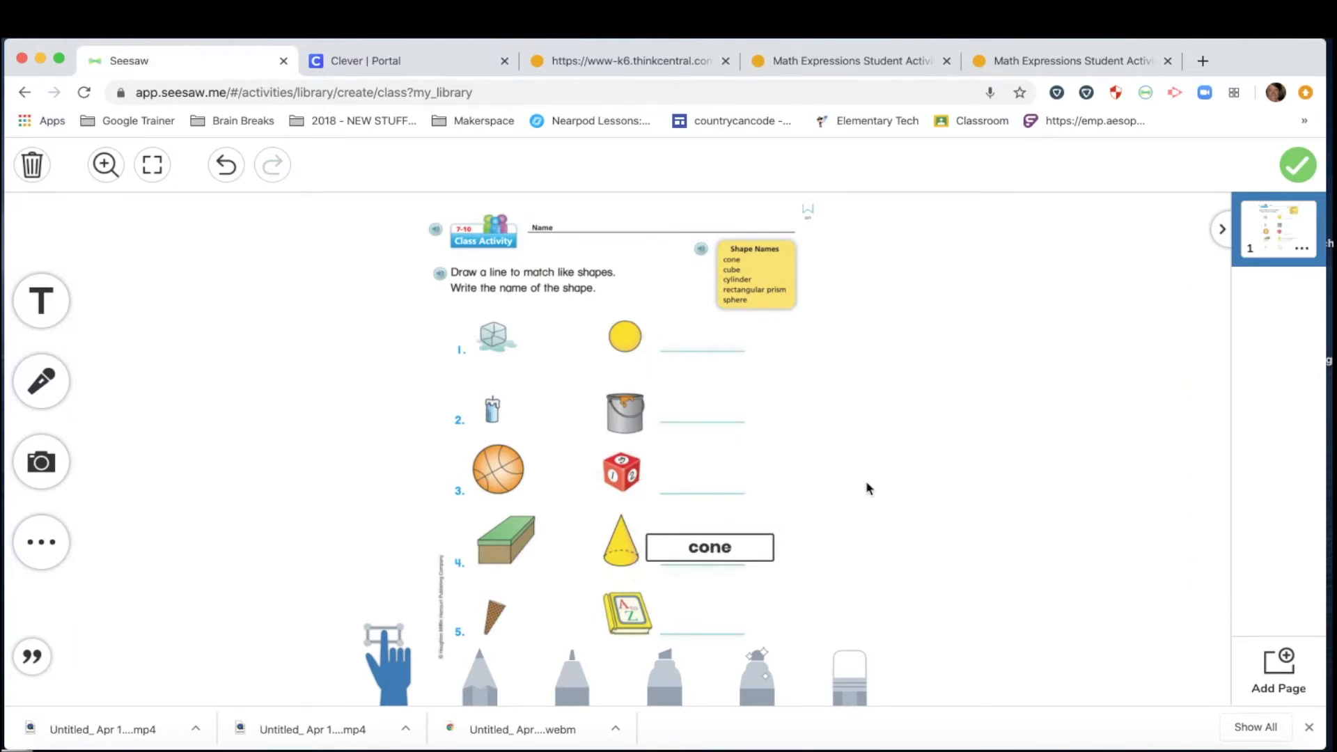
Move the cone label to the right of the worksheet and duplicate it.
left_click(676, 548)
left_click_drag(633, 551, 647, 551)
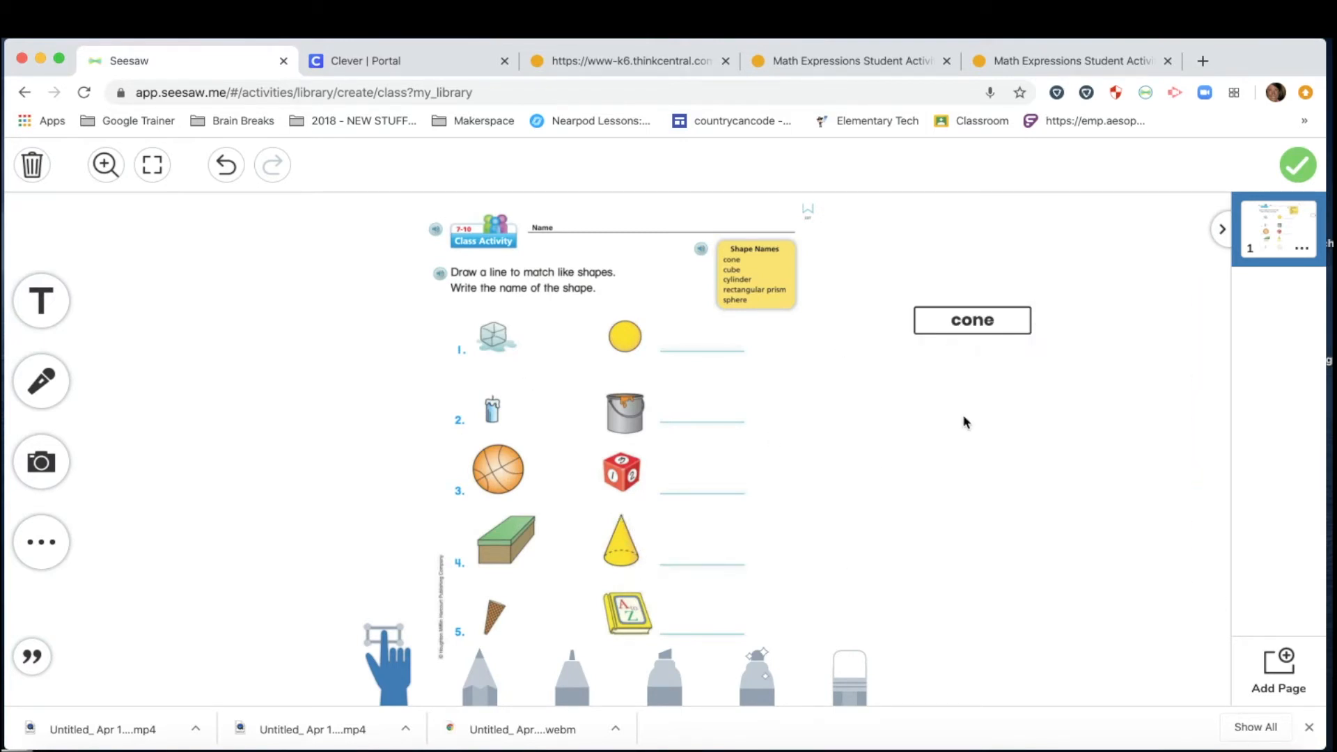
left_click(951, 335)
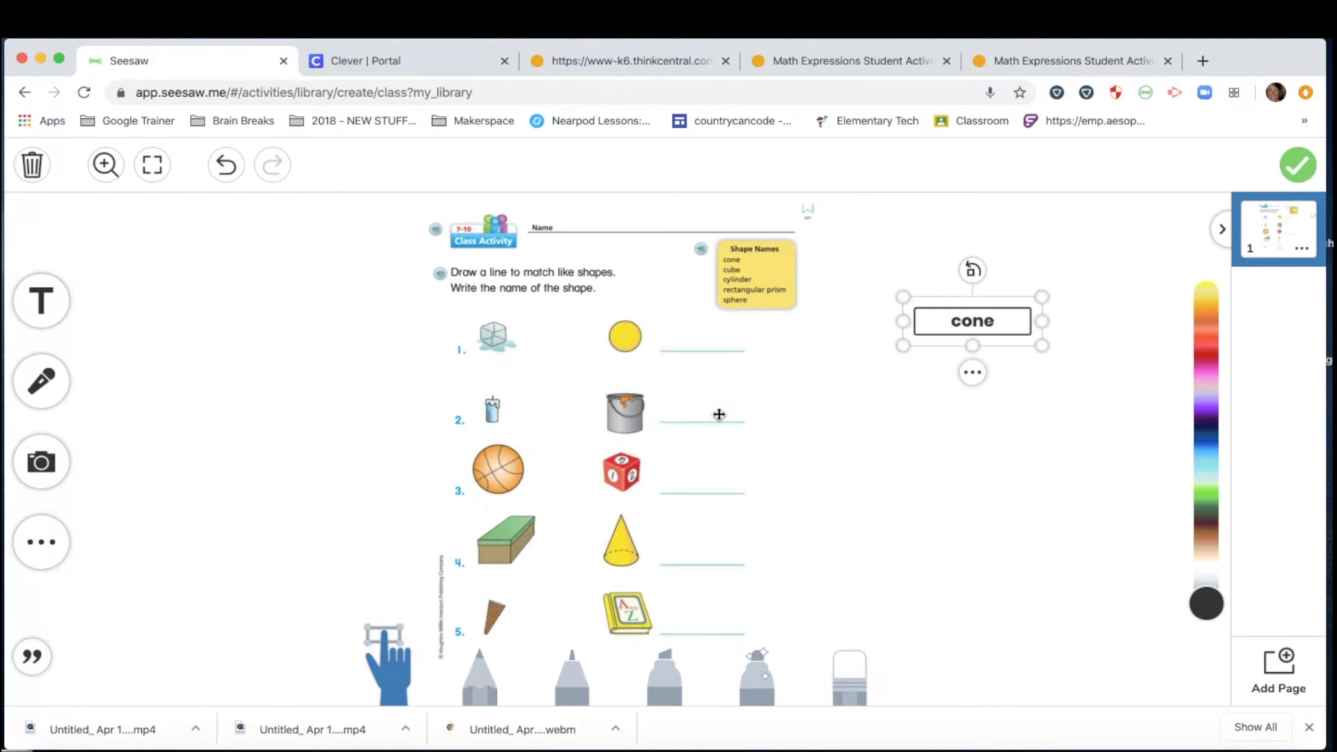
left_click(973, 373)
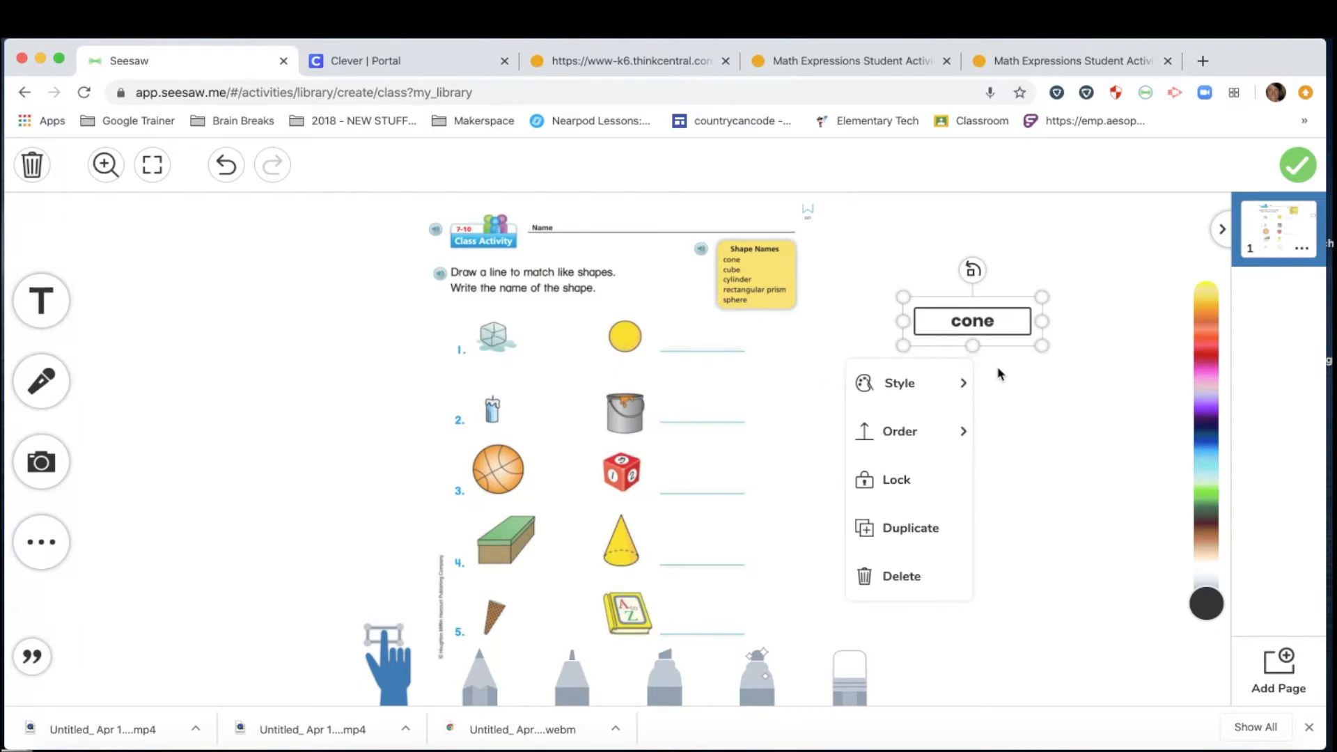
left_click(1003, 374)
left_click(987, 322)
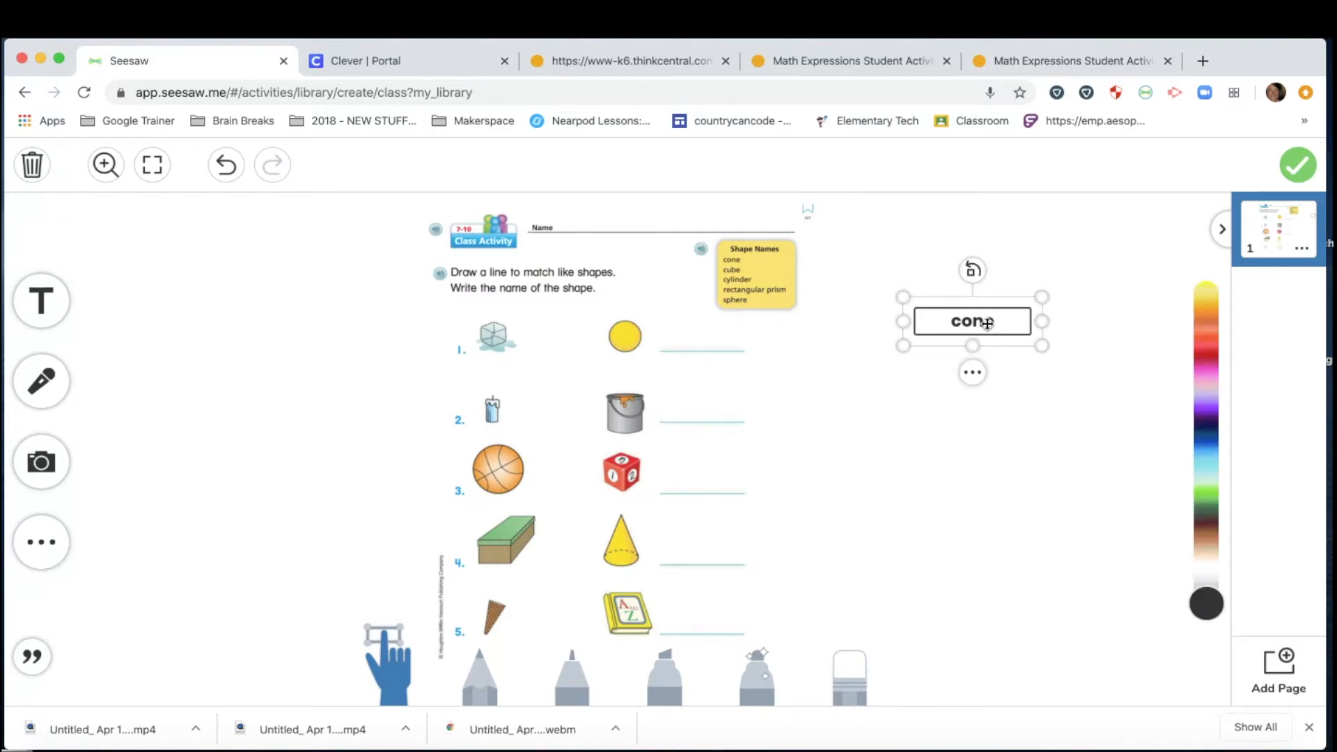
left_click(973, 373)
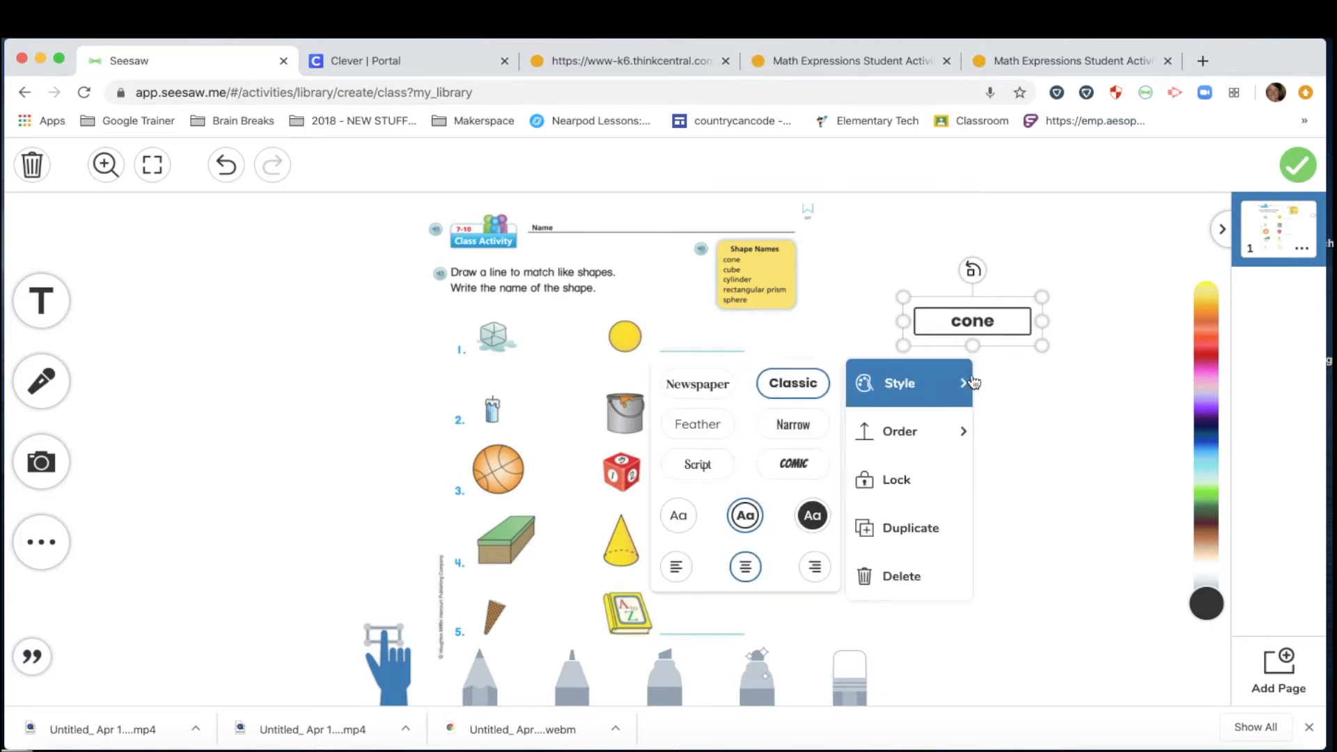
left_click(910, 528)
Turn the copies into 'cube' and 'Sphere' labels stacked below the cone label.
left_click_drag(984, 352, 982, 392)
left_click(982, 383)
double_click(982, 383)
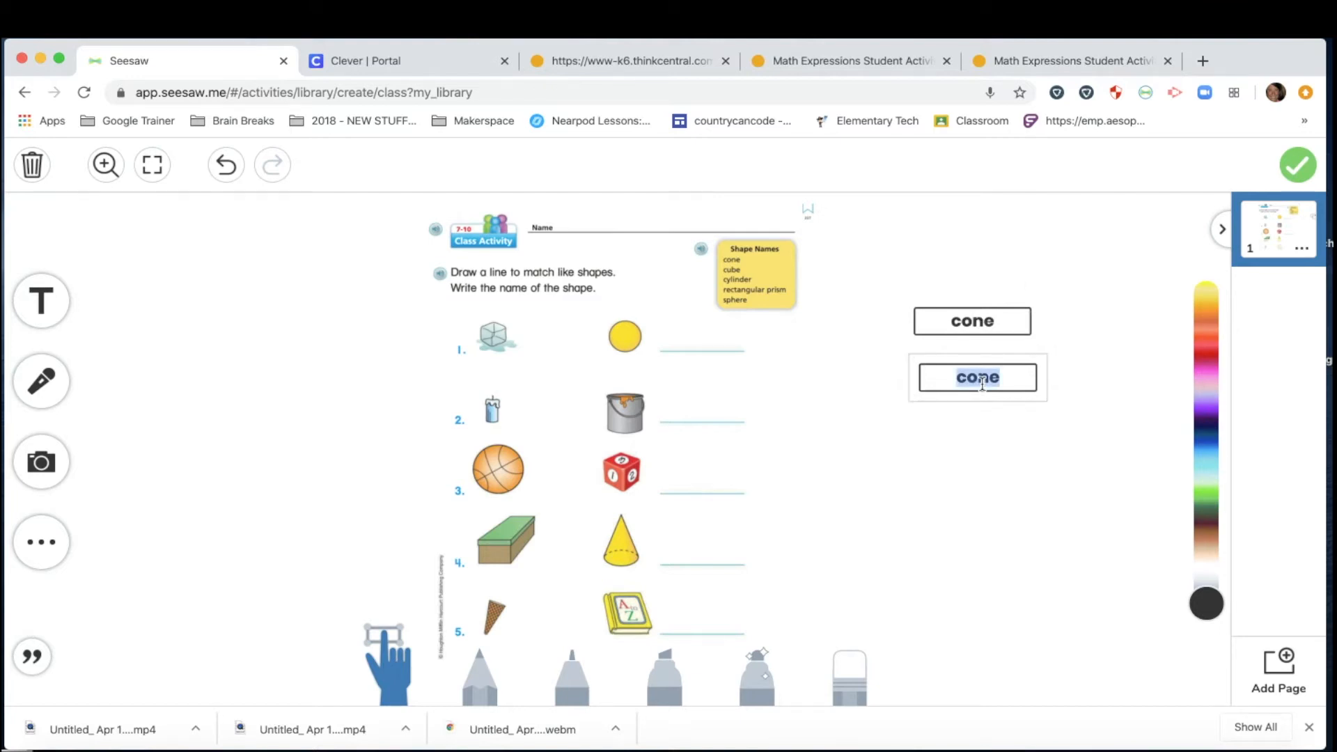
type("cube")
left_click(978, 427)
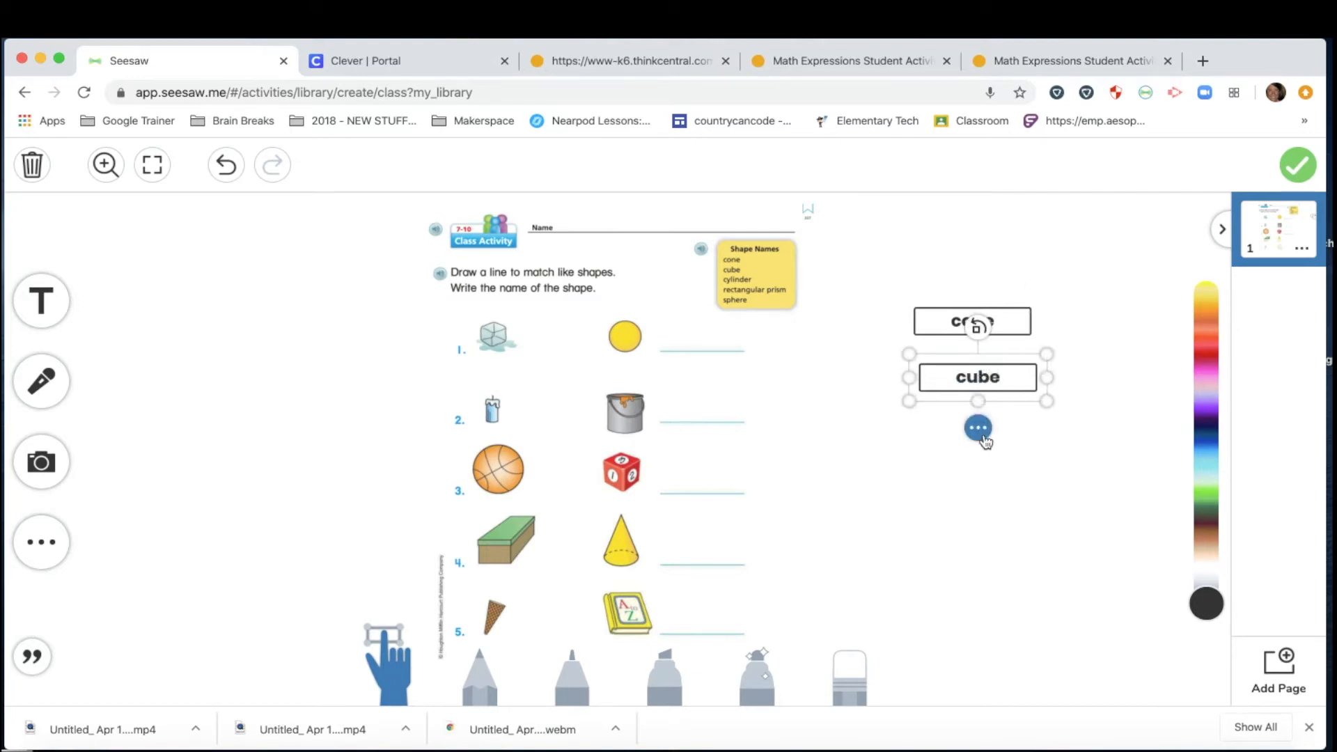
left_click(978, 428)
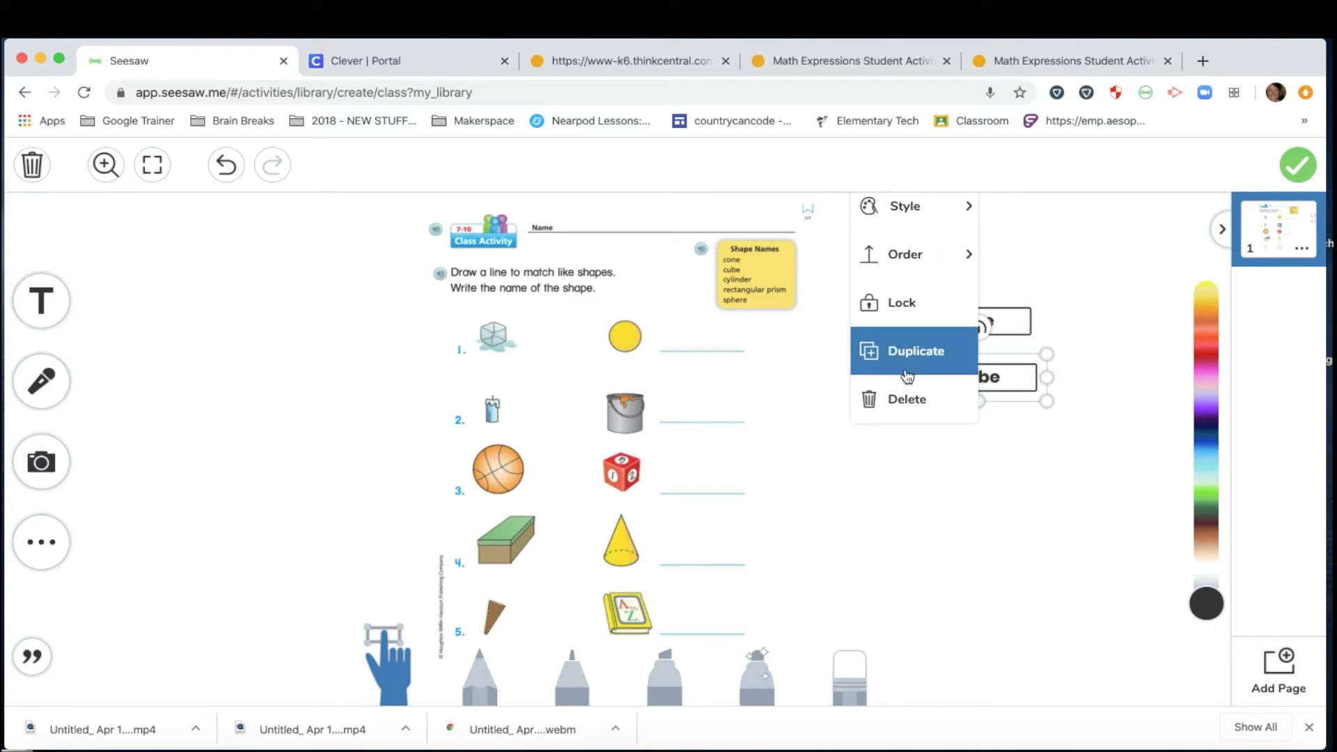
left_click(910, 349)
double_click(985, 393)
type("S")
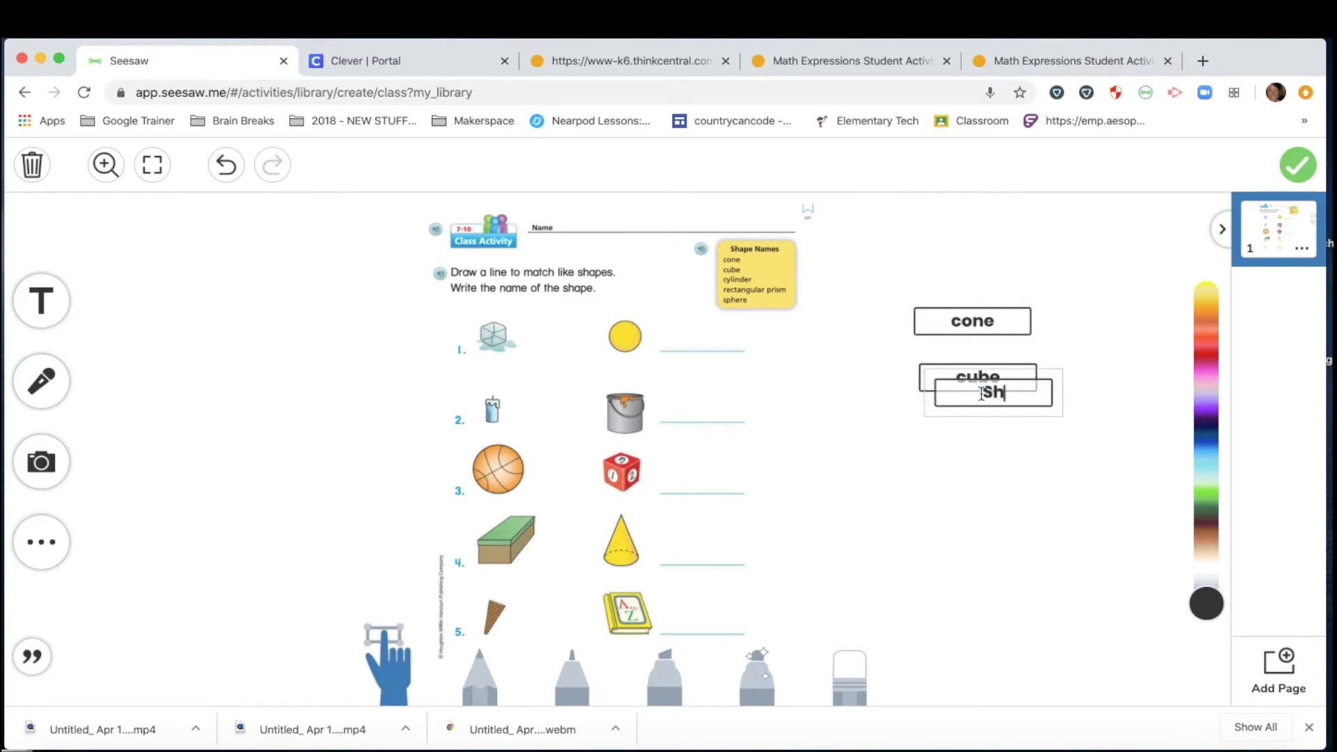
type("phere")
left_click(1061, 460)
left_click_drag(1033, 396, 1019, 432)
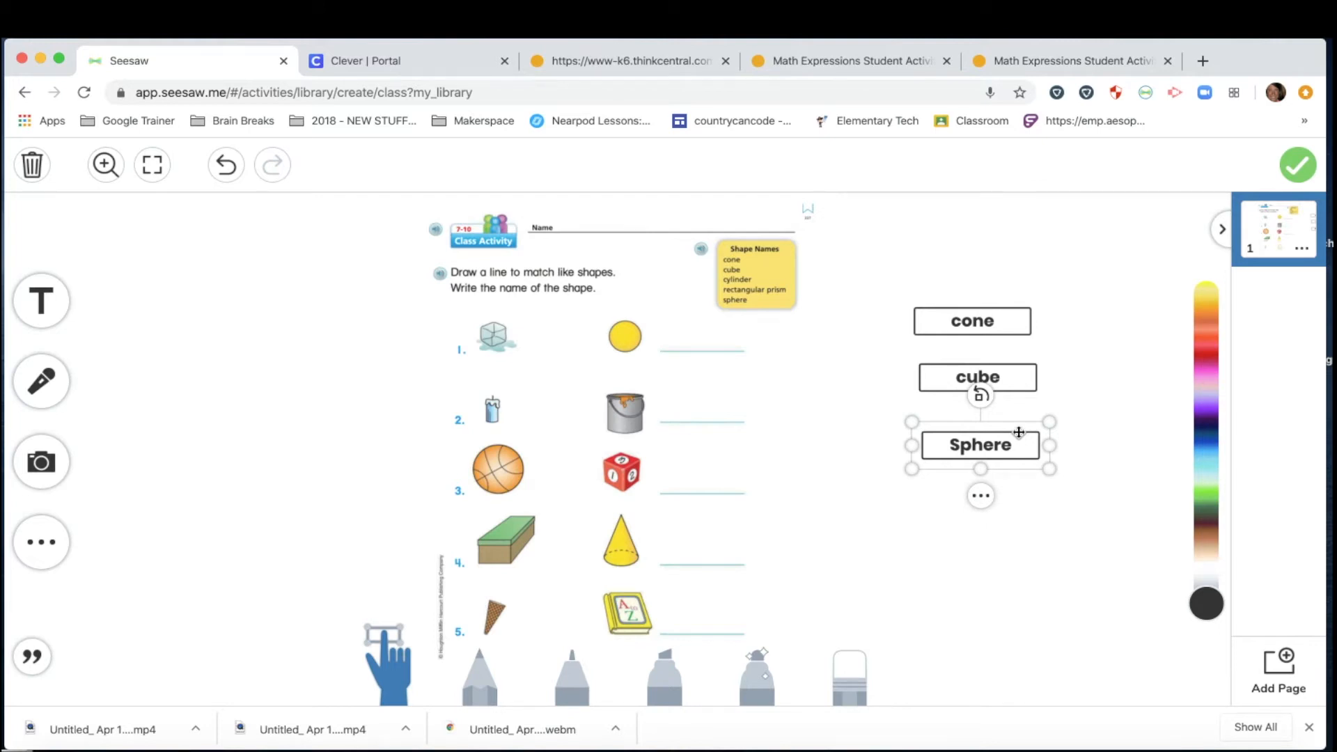
Delete the Sphere, cube and cone labels.
key("BackSpace")
left_click(979, 376)
key("BackSpace")
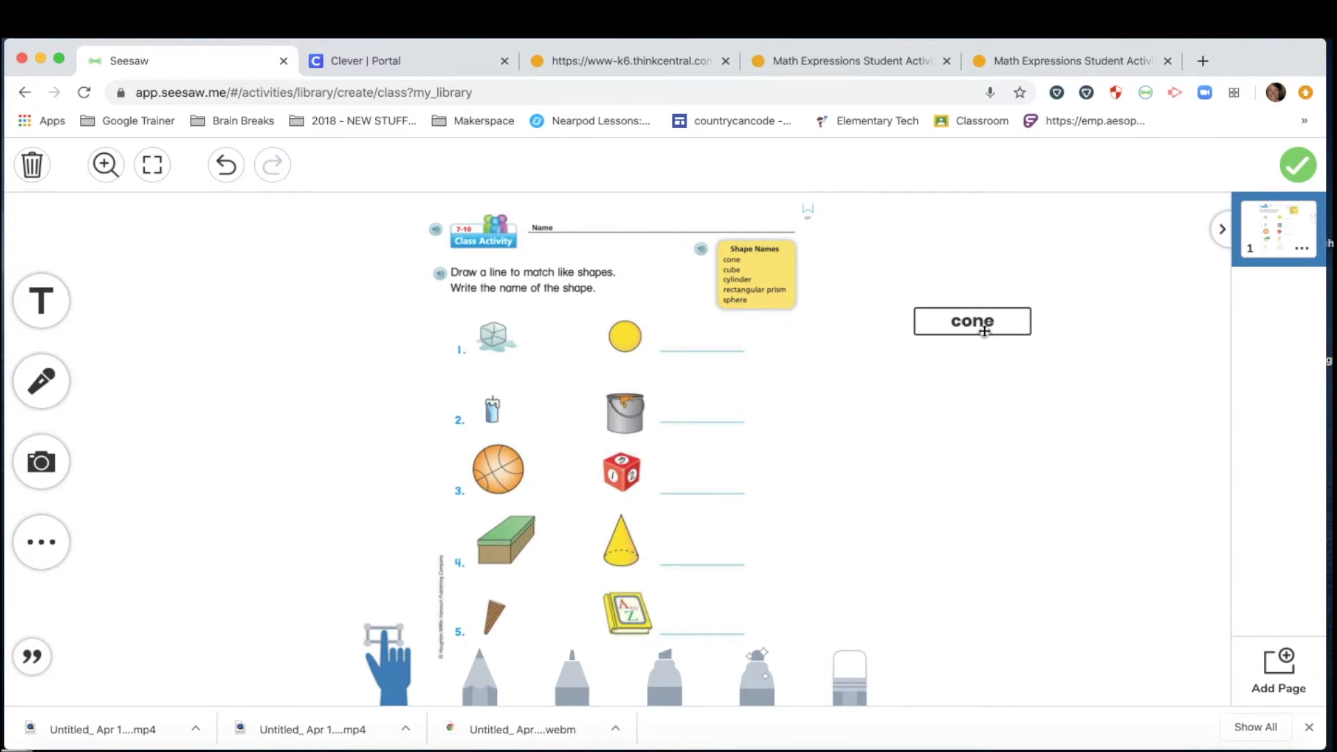
left_click(984, 333)
key("BackSpace")
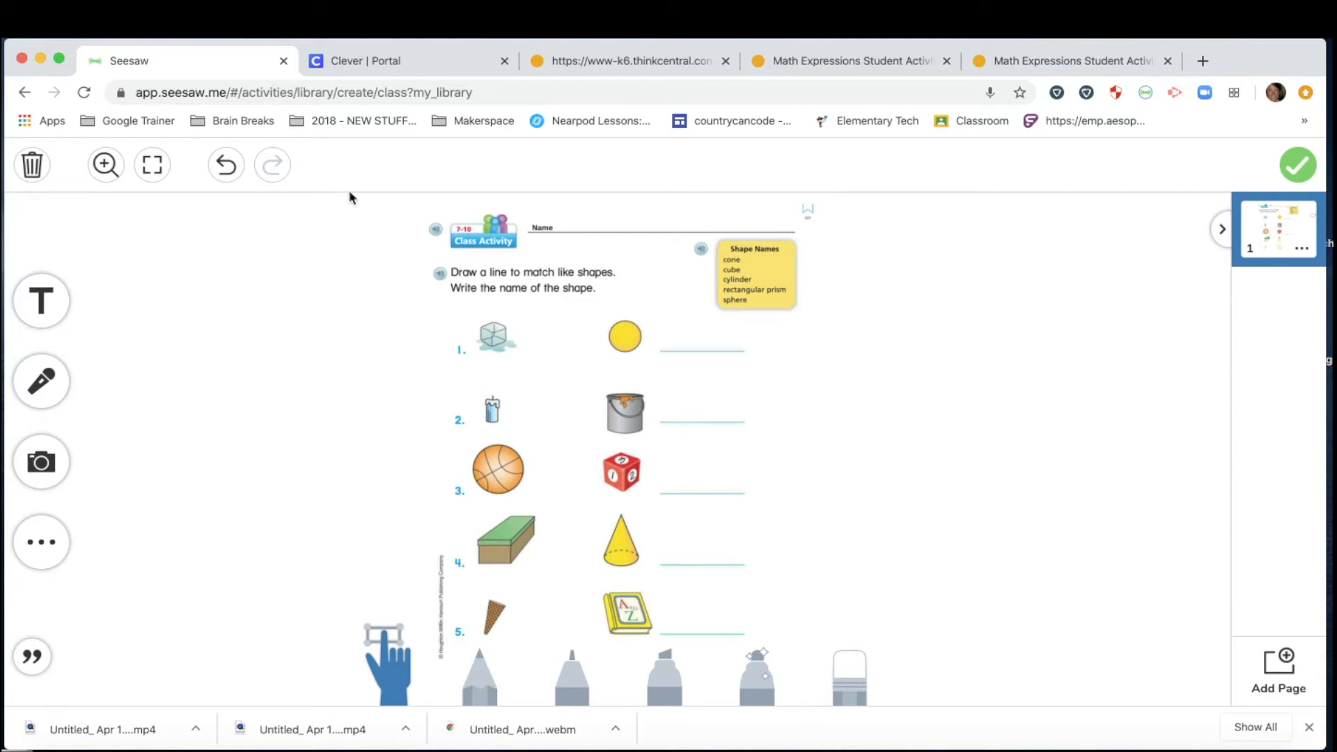
Draw a thin yellow trial line from the cube to the paint bucket, then erase it.
left_click(44, 383)
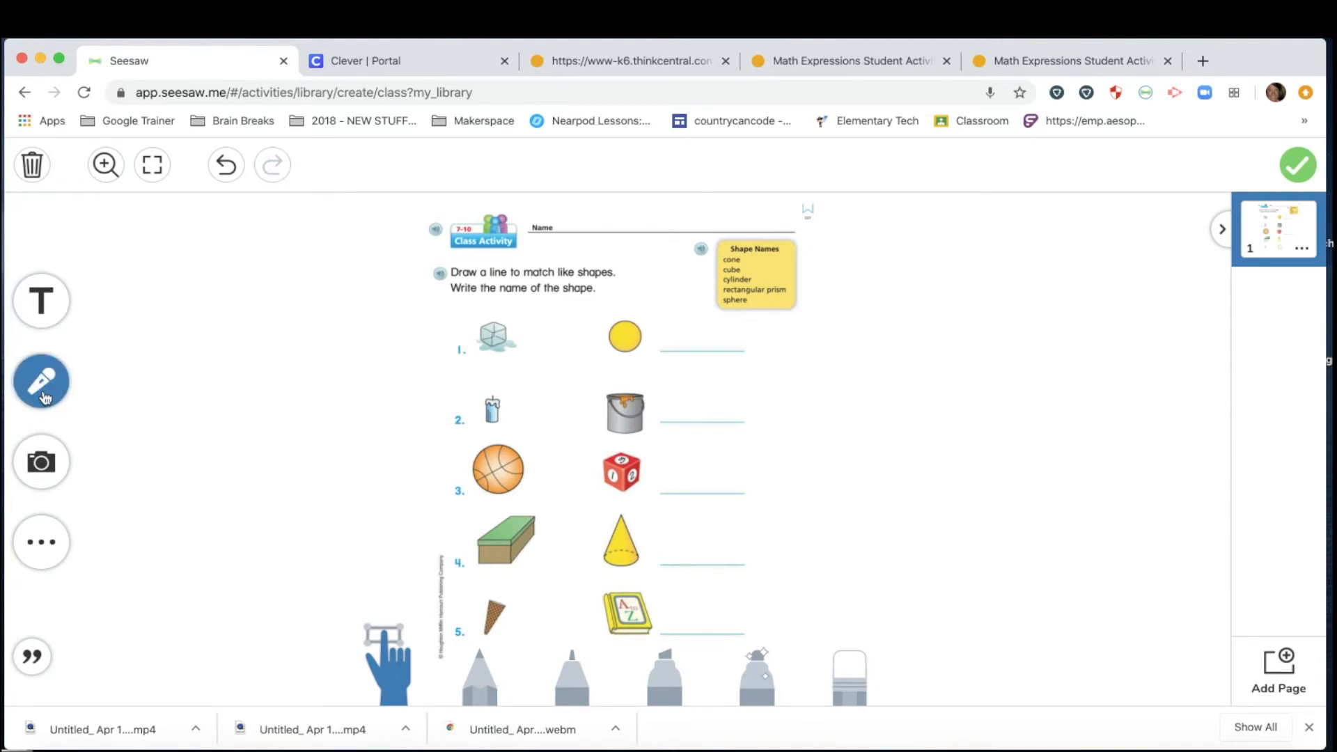
left_click(1309, 728)
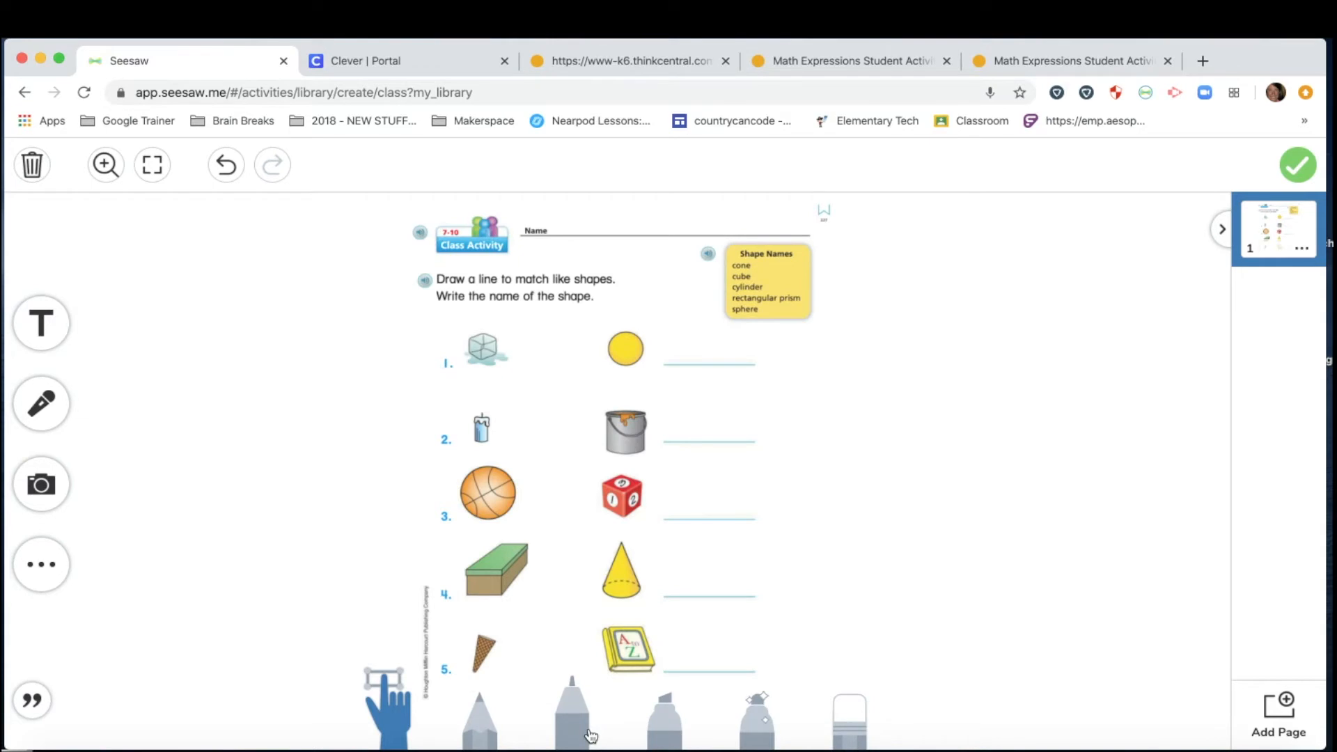
left_click(670, 727)
left_click(667, 724)
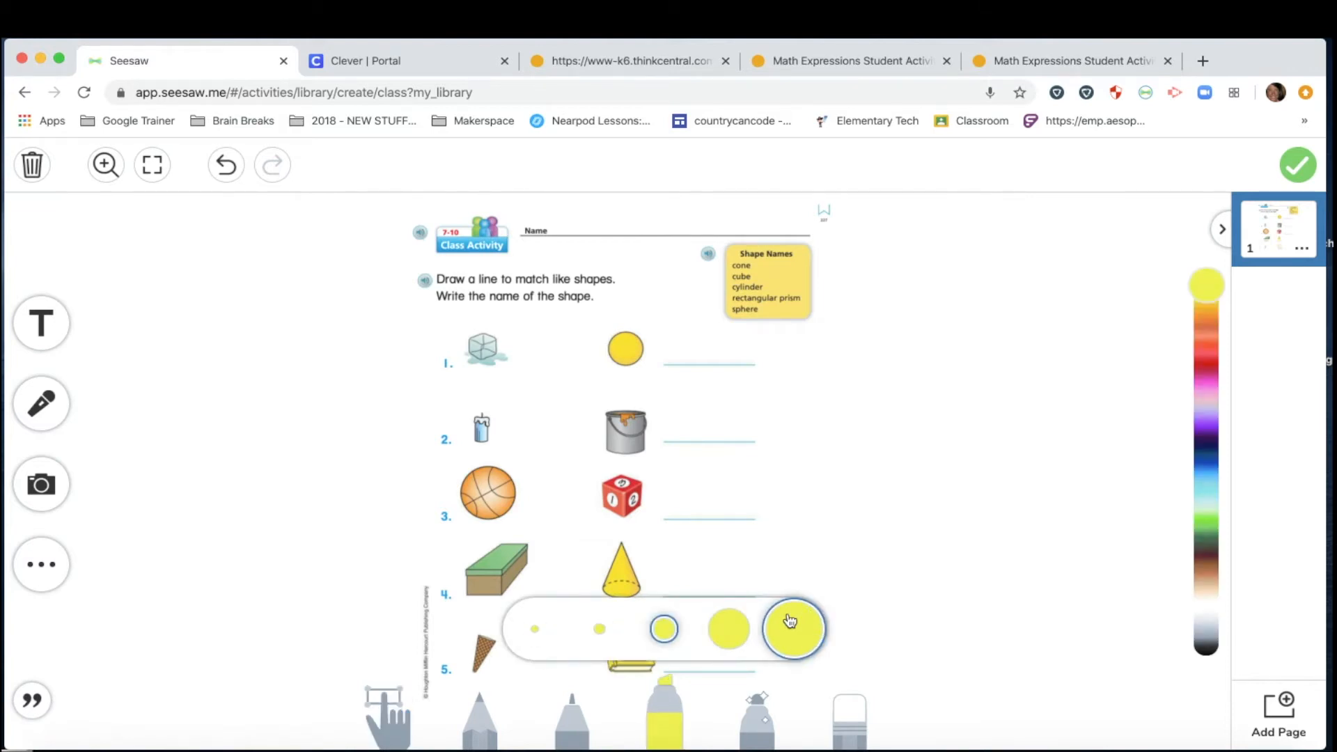
left_click(534, 629)
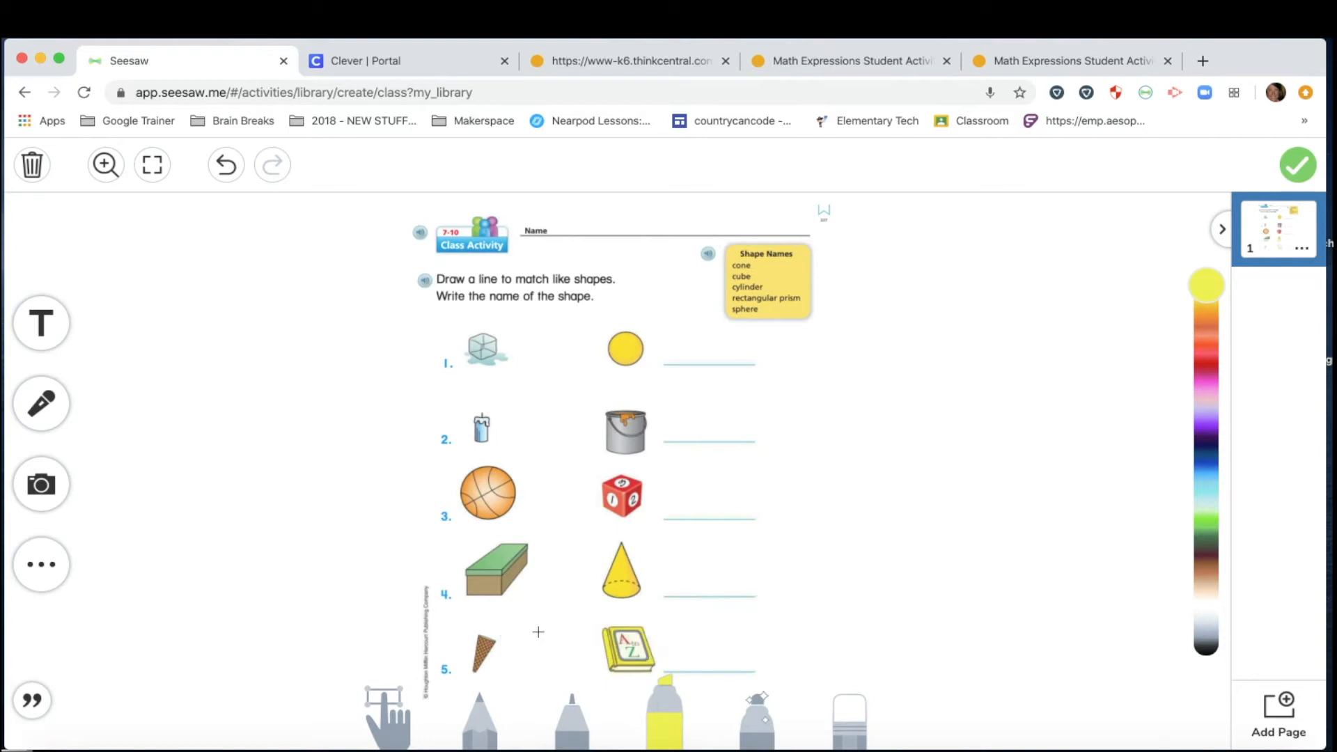
left_click_drag(490, 366, 620, 458)
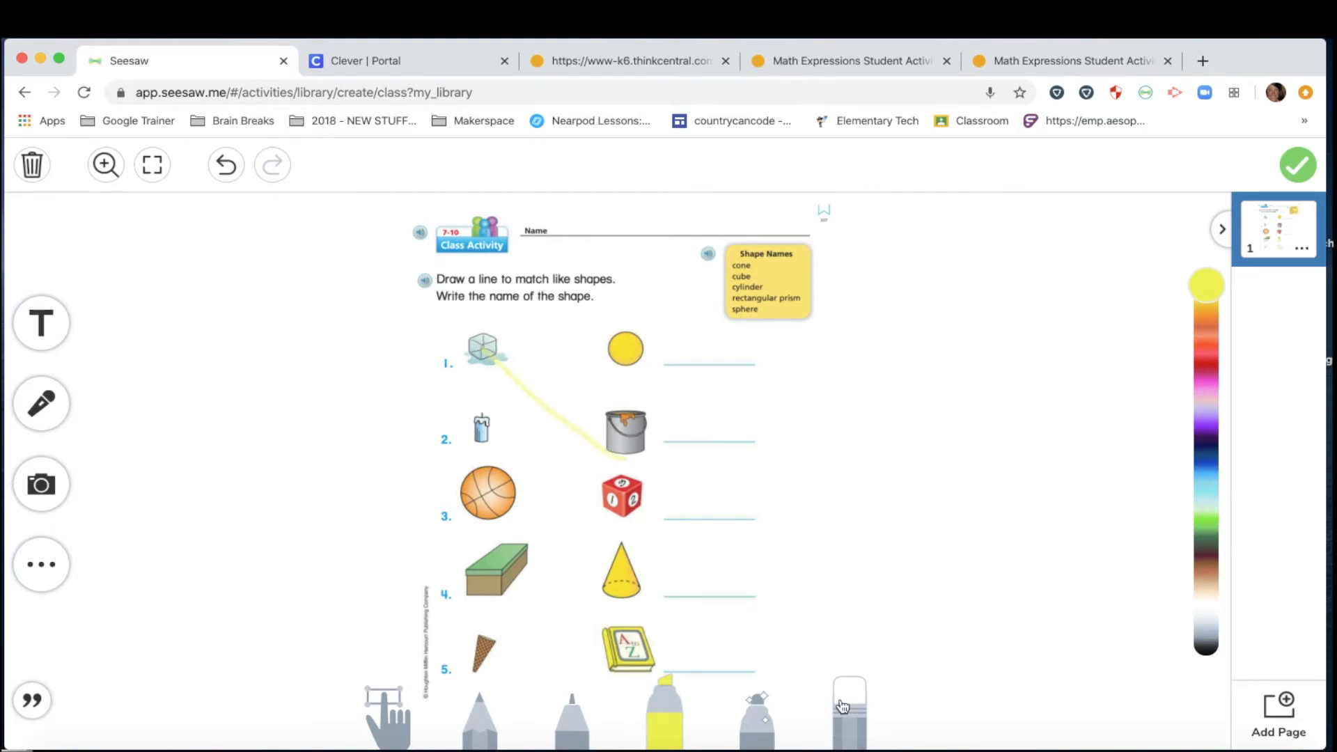
left_click(853, 721)
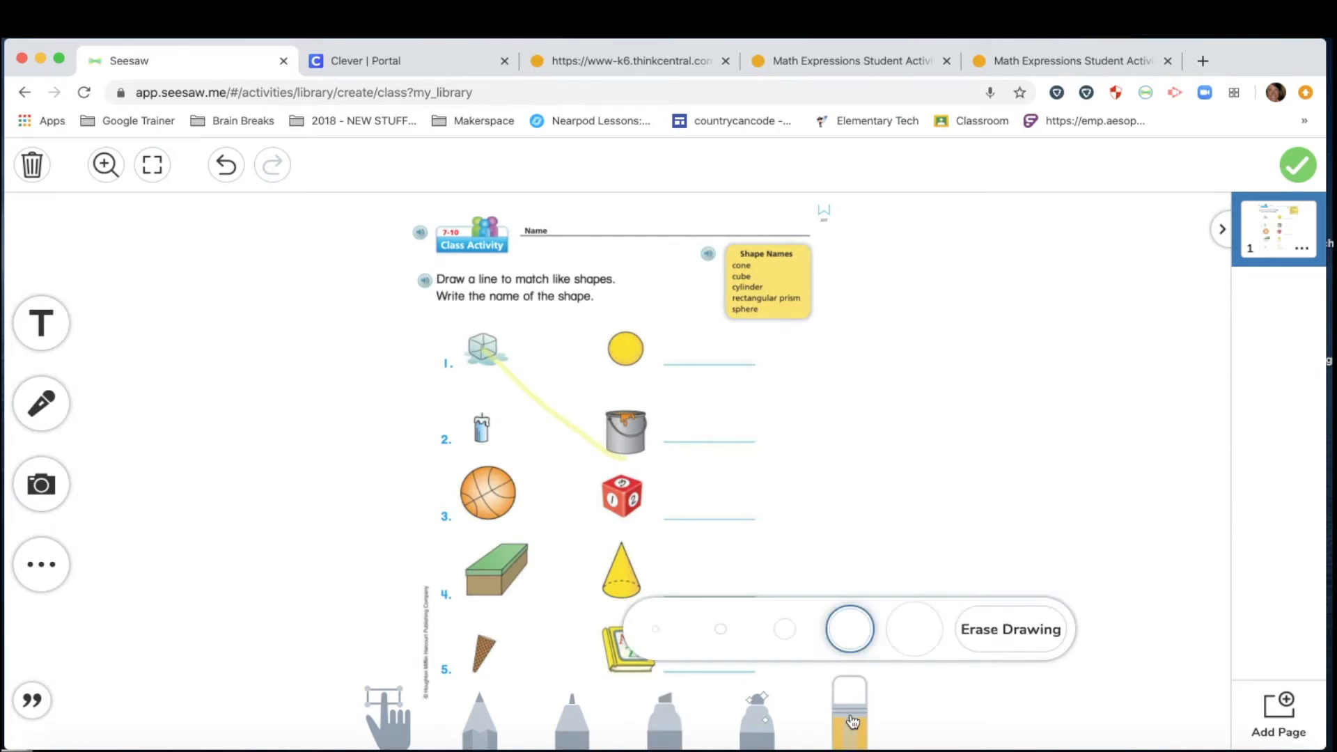
left_click(1024, 647)
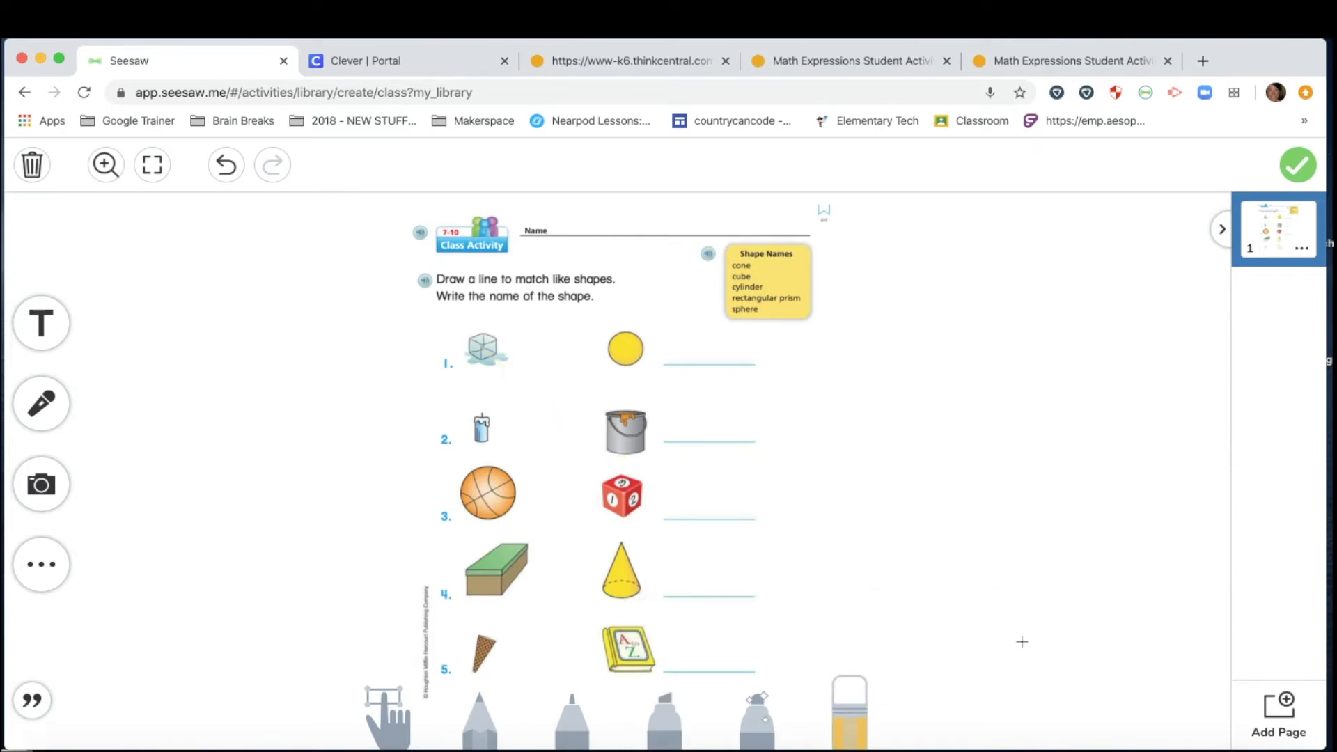
Draw a pink trial line from the ice cube to the number cube, then erase it.
left_click(757, 725)
left_click(627, 630)
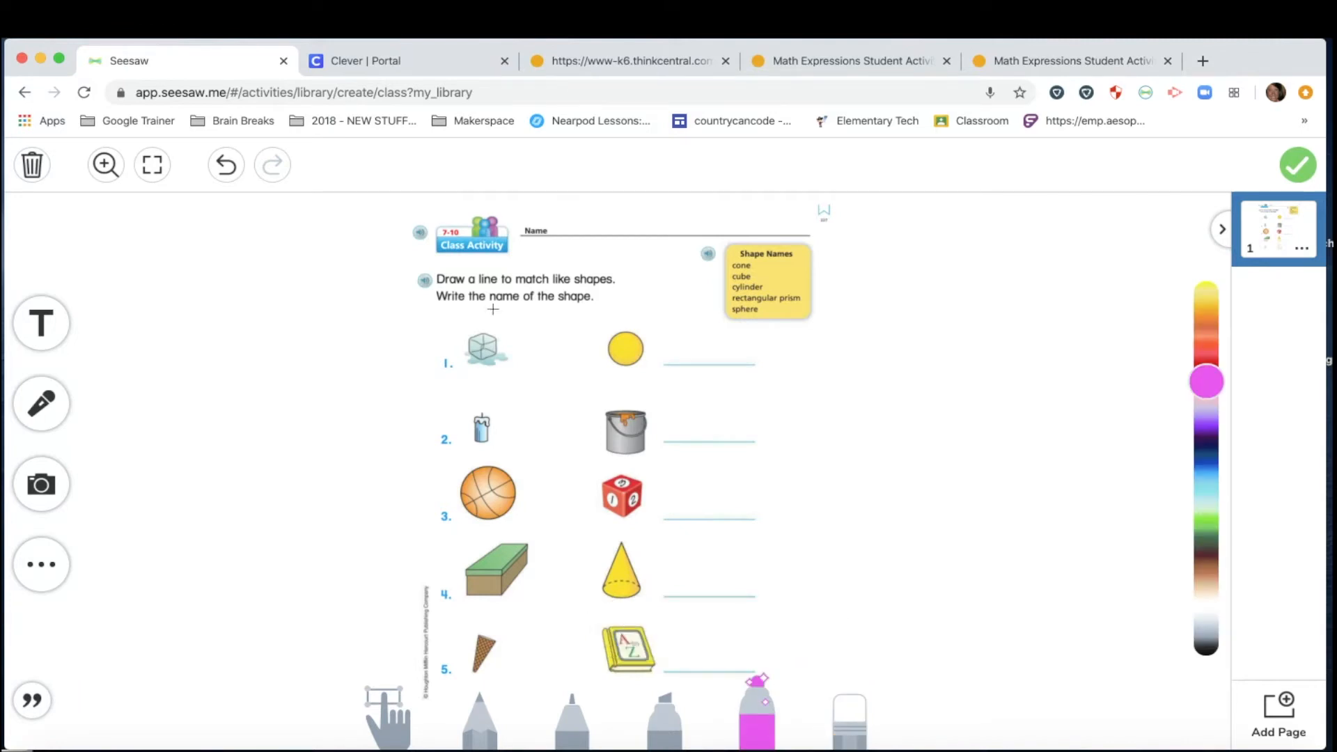
left_click_drag(483, 345, 615, 483)
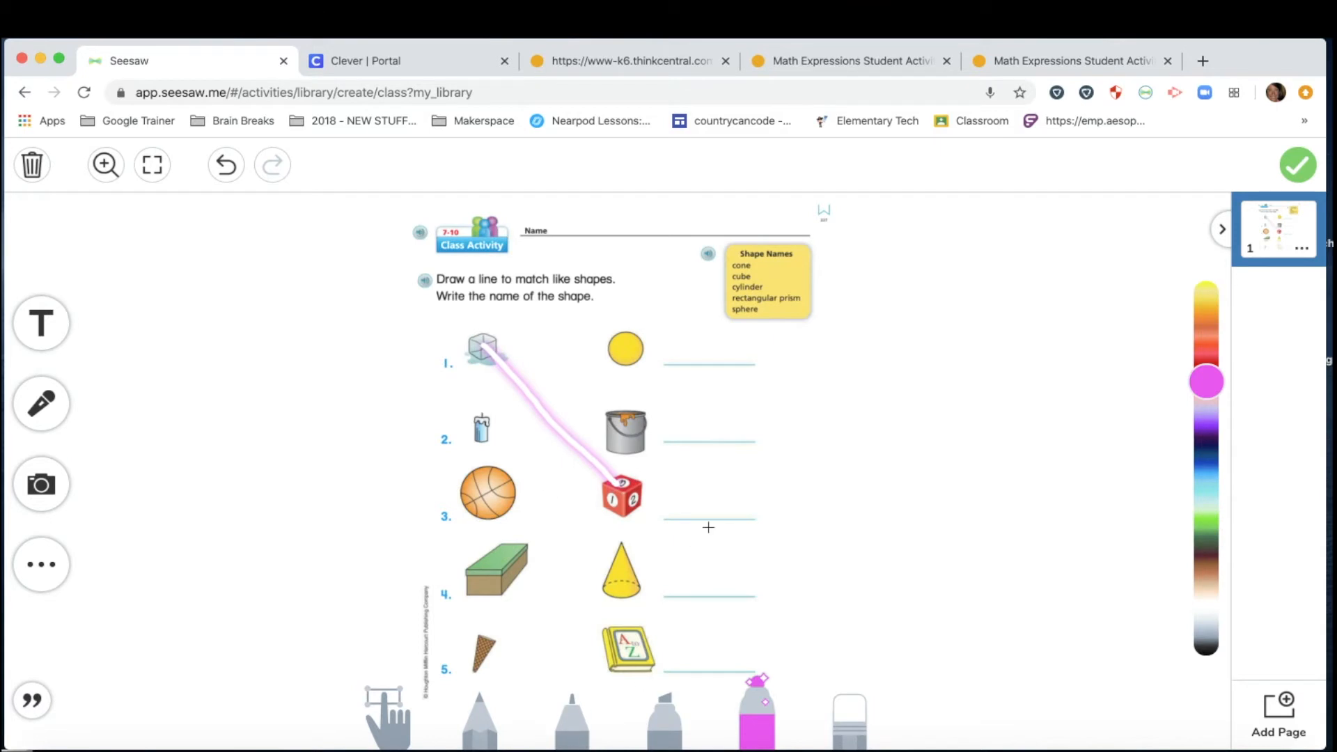
left_click(850, 714)
left_click(1035, 633)
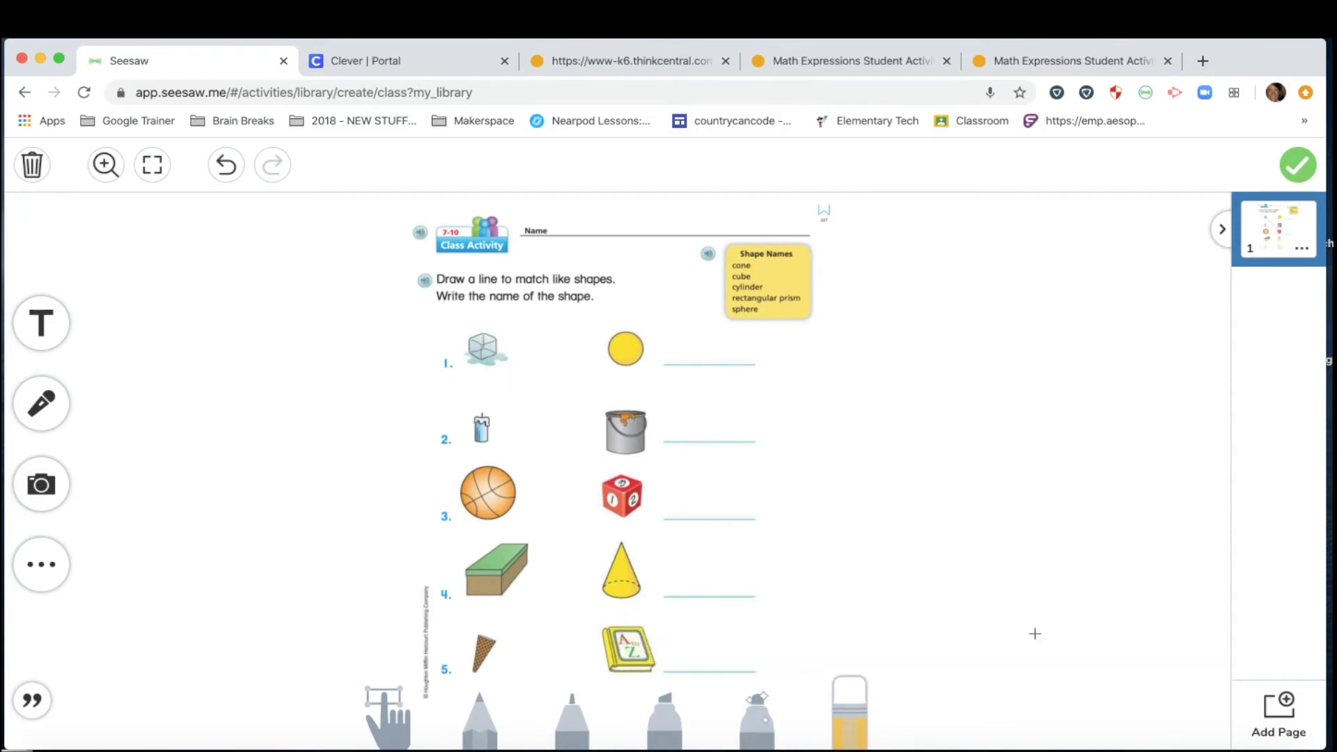
Confirm the page 227 worksheet image is locked by trying to drag it, then deselect it.
left_click(384, 697)
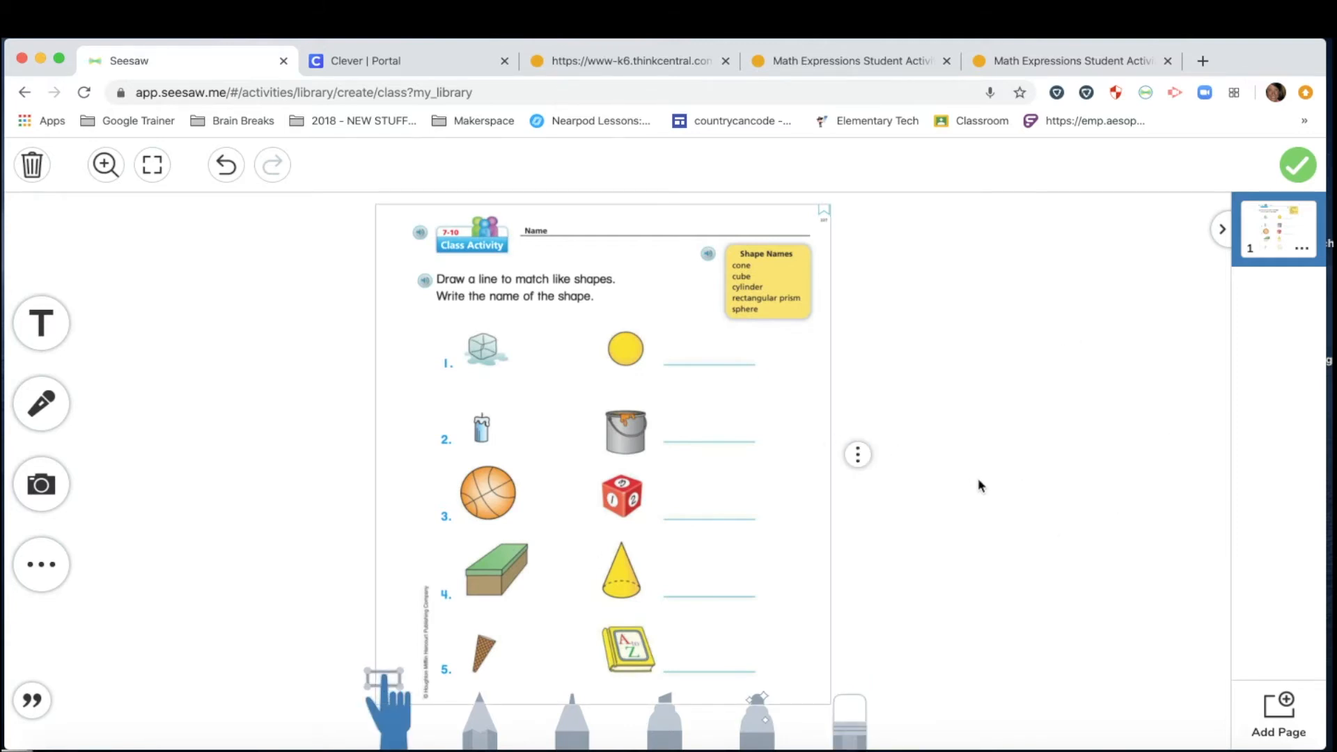
left_click_drag(567, 454, 642, 610)
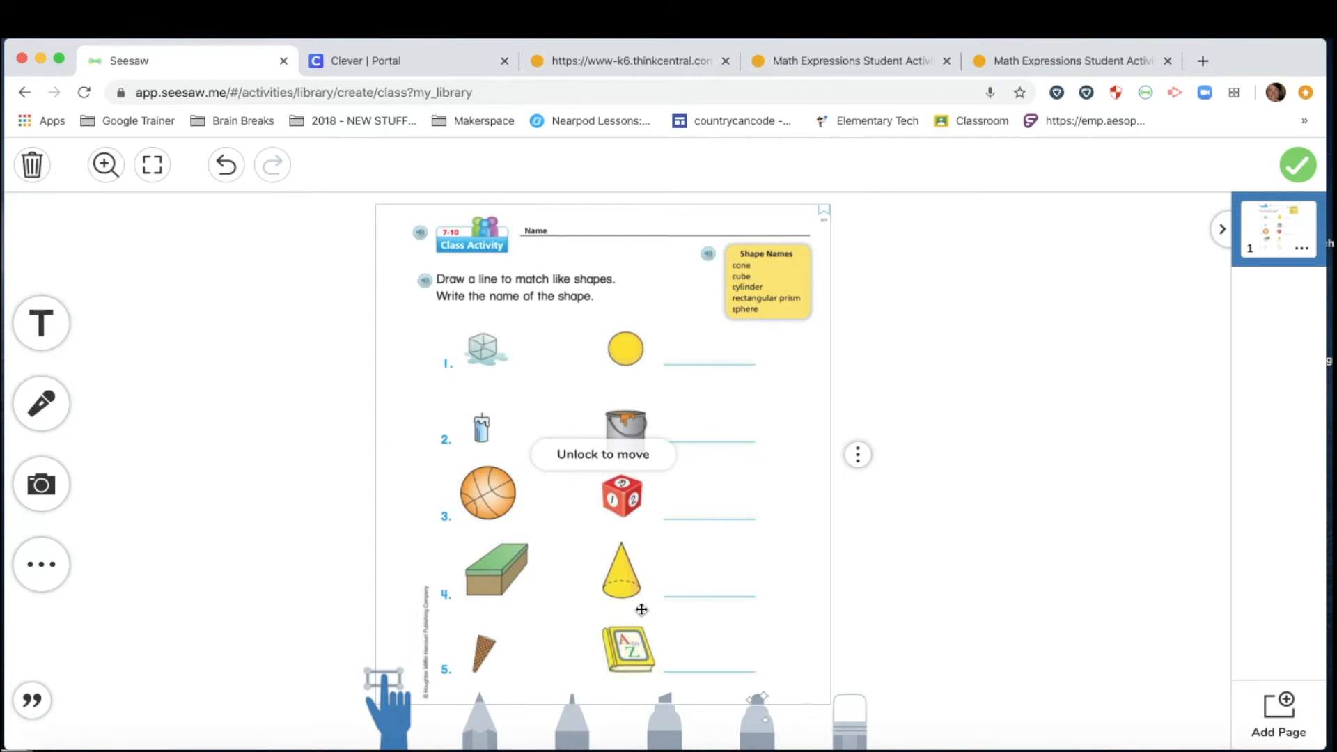
left_click(299, 440)
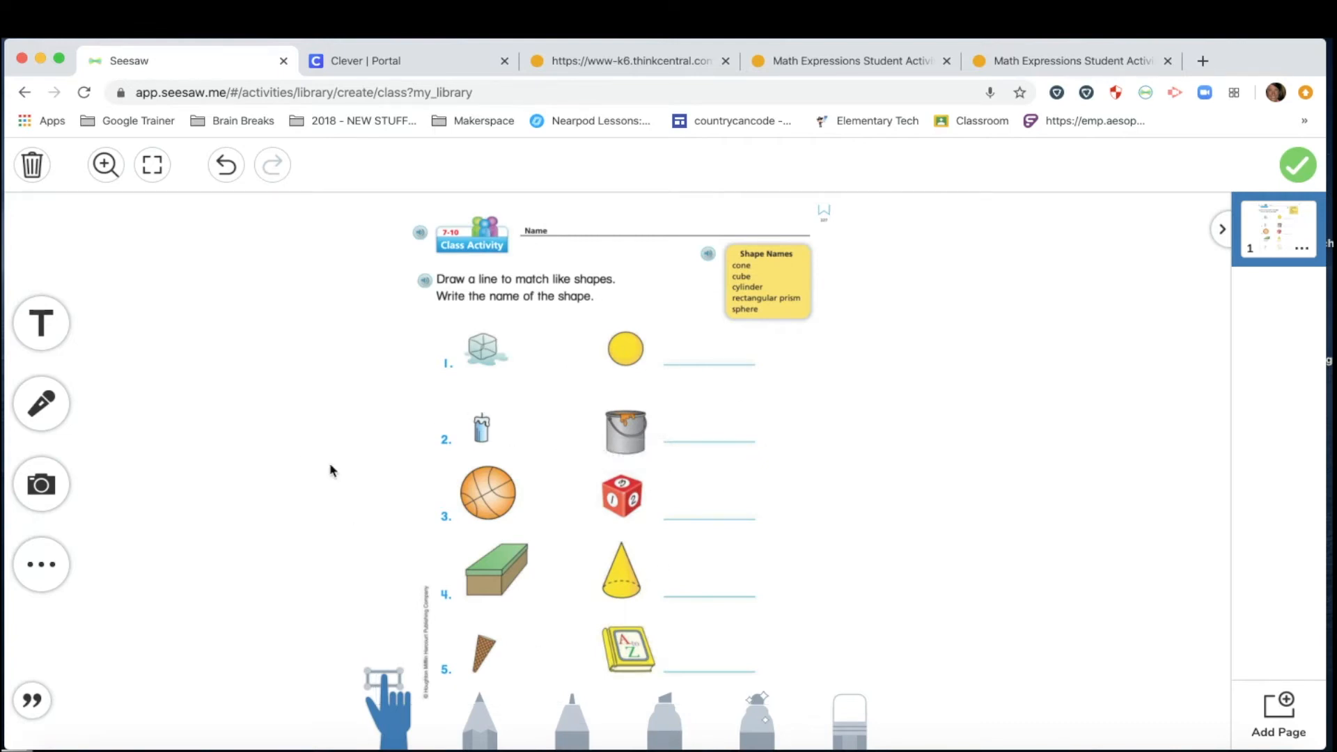
Set the pencil colour to purple and start a voice recording.
left_click(470, 727)
mouse_move(1206, 638)
left_mouse_down()
mouse_move(1196, 461)
mouse_move(1202, 512)
left_mouse_up()
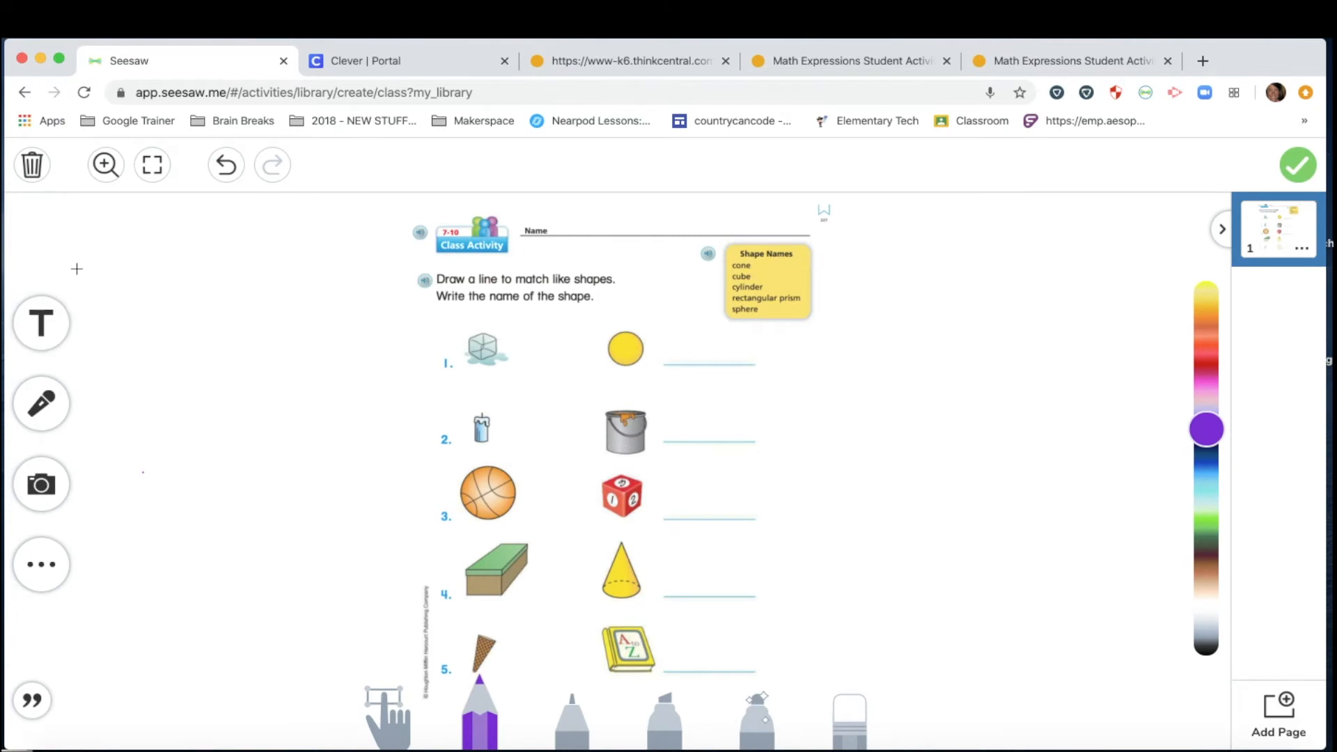
left_click(43, 404)
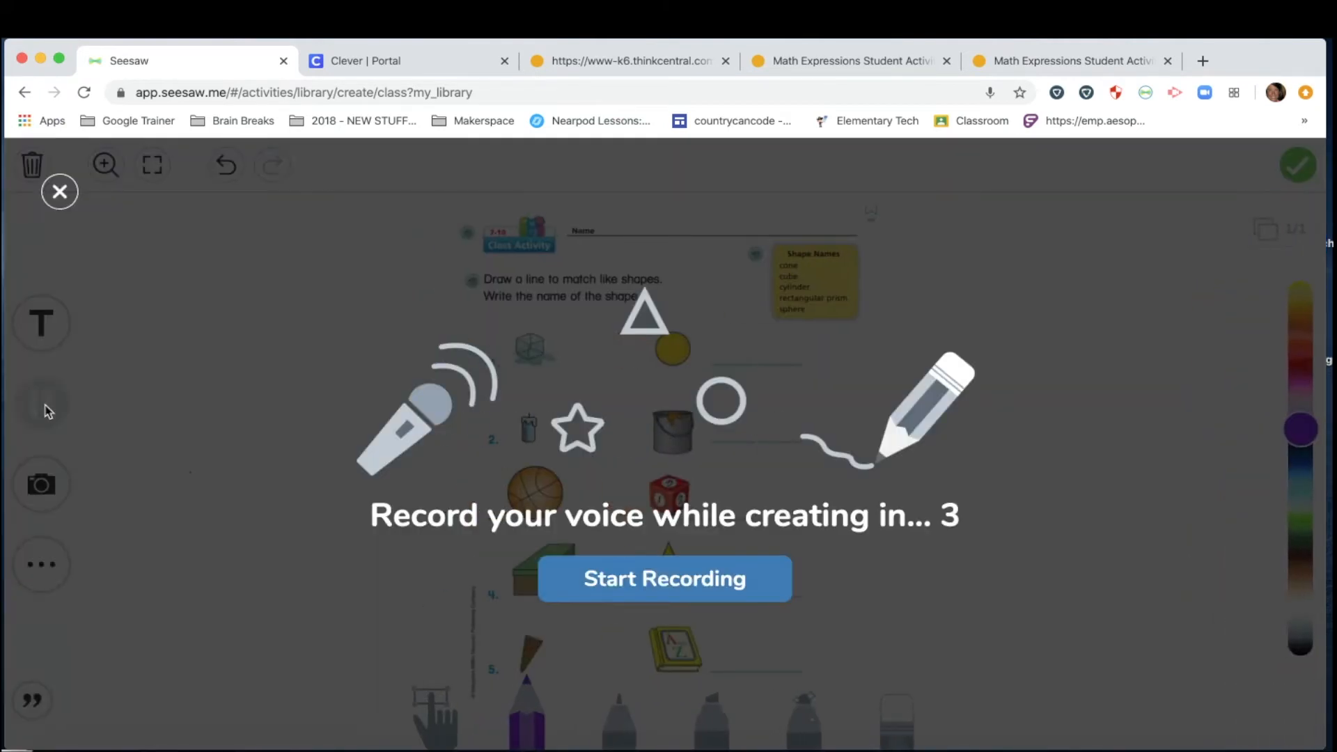
Begin recording, pause to switch to the arrow pointer tool, then resume at 0:20 of 5:00.
left_click(641, 580)
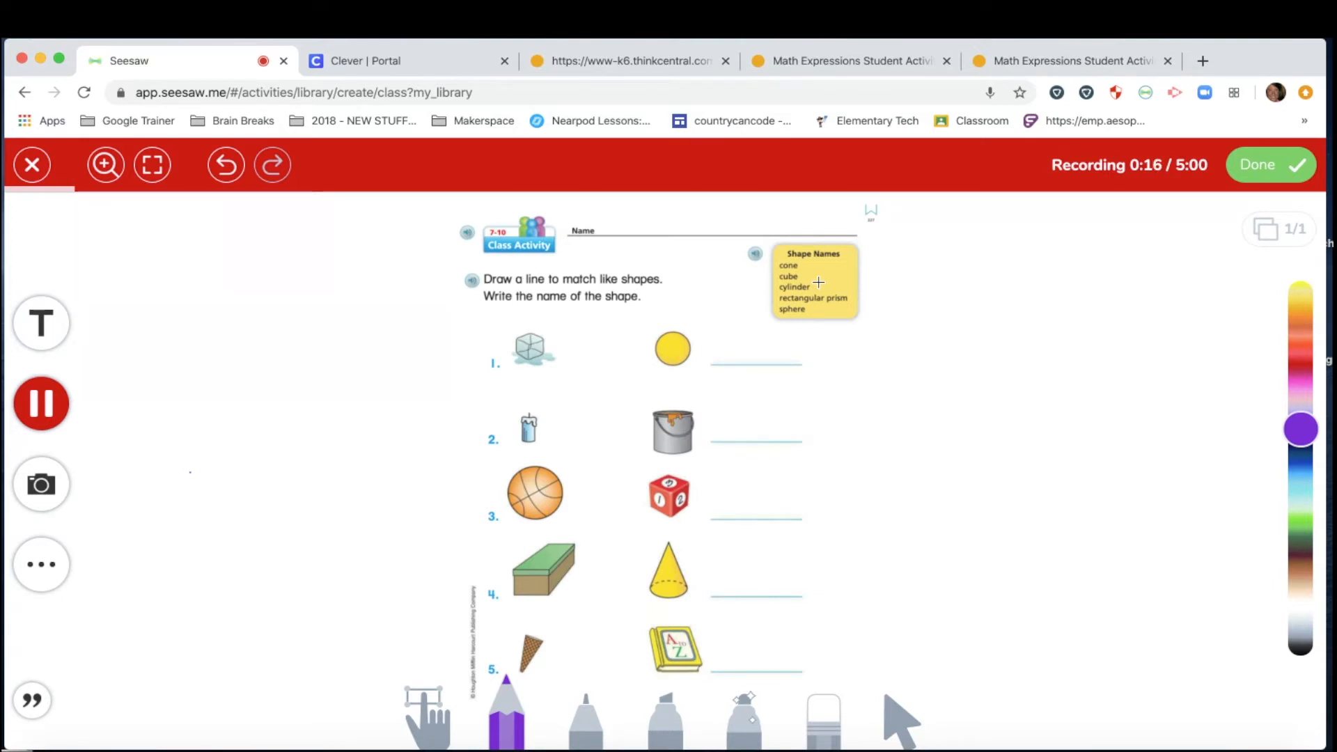
left_click(667, 711)
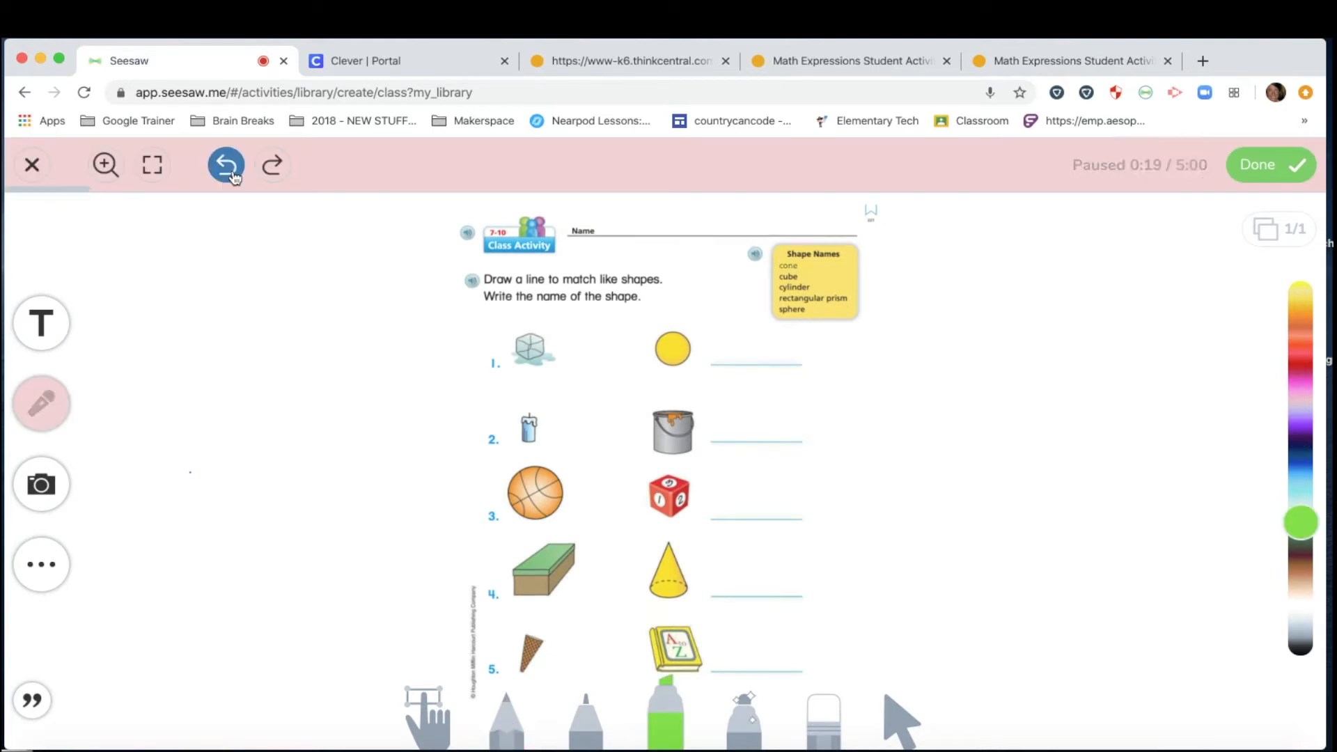
left_click(227, 167)
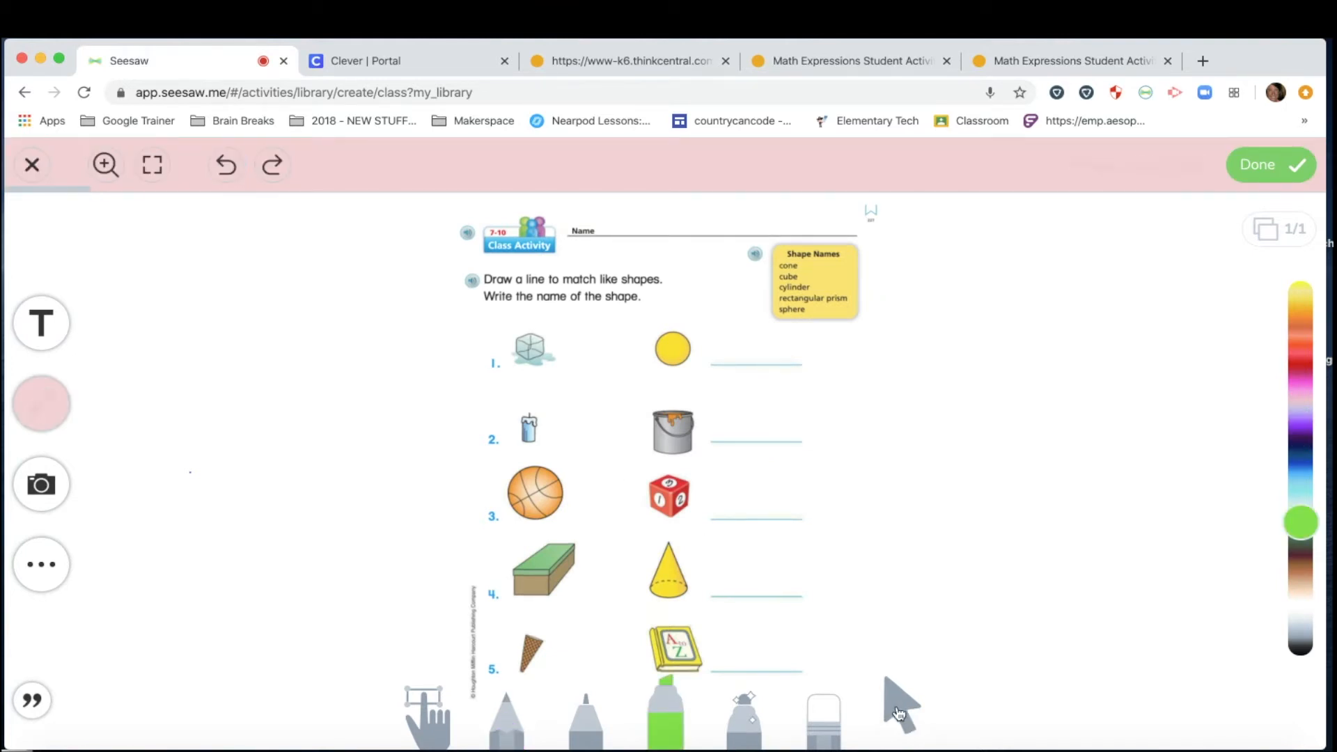
left_click(898, 705)
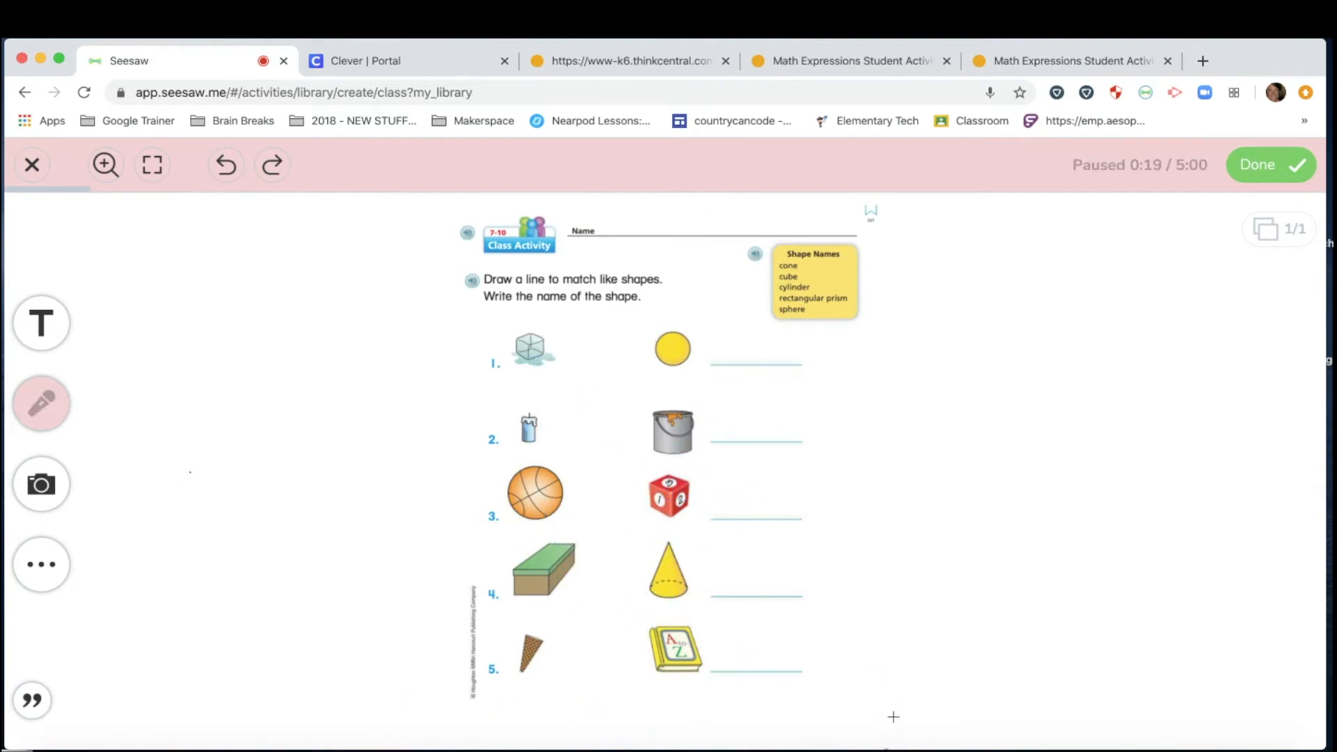
left_click(51, 413)
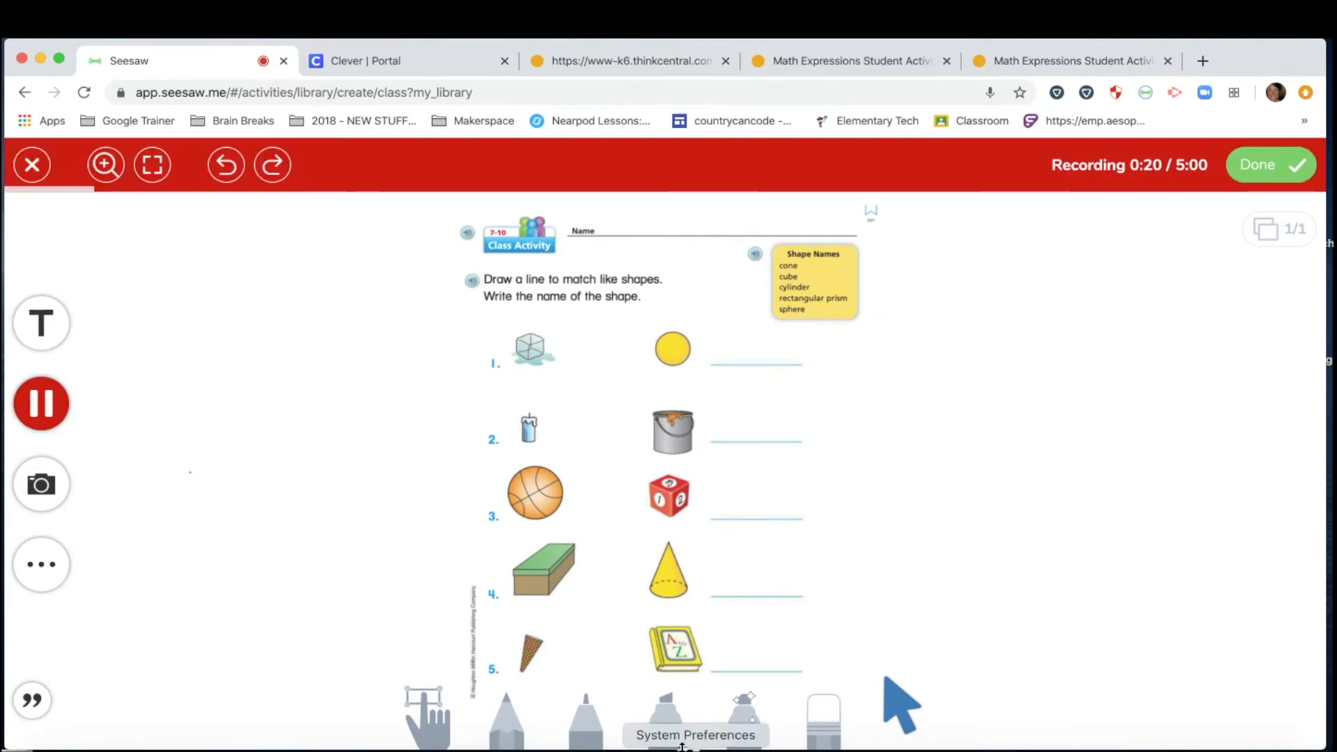
Draw a thin pink line from the item 1 ice cube to the red number cube in item 3.
left_click(662, 718)
left_click(744, 718)
left_click(615, 629)
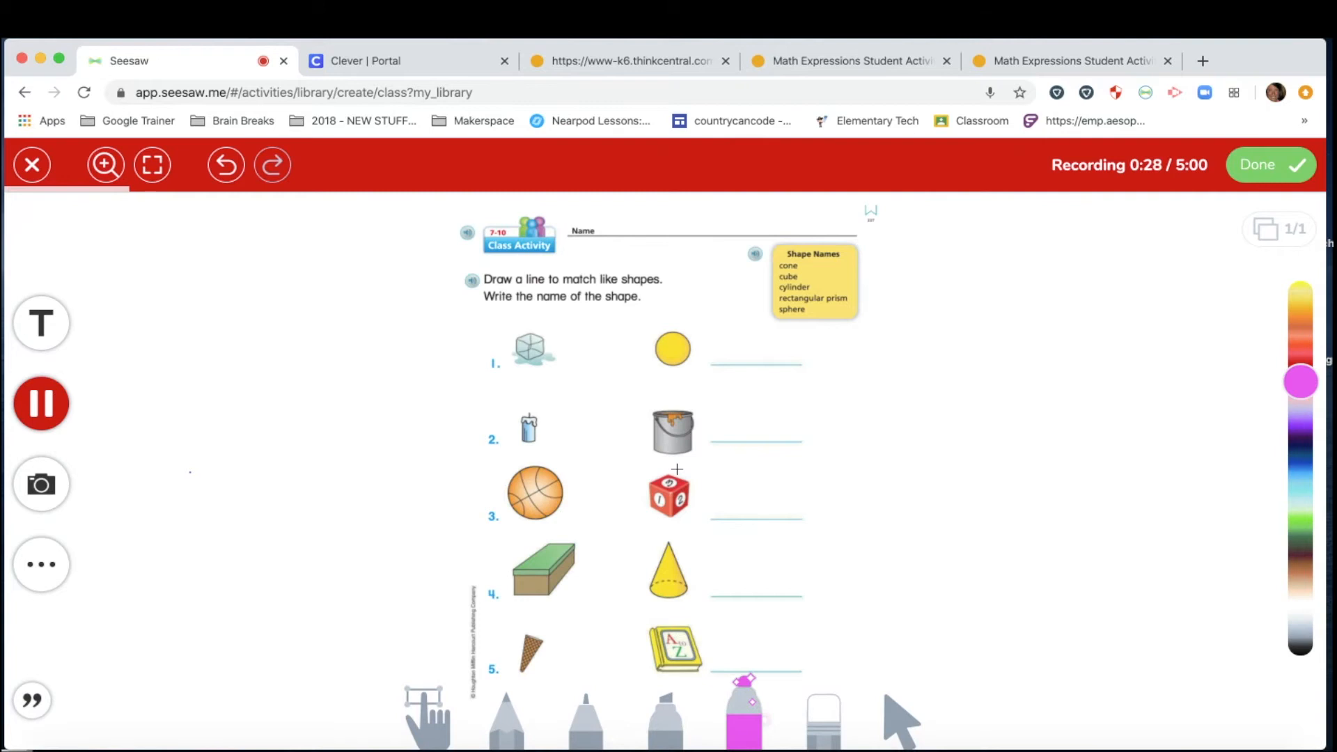
mouse_move(529, 351)
left_mouse_down()
mouse_move(570, 414)
mouse_move(657, 486)
left_mouse_up()
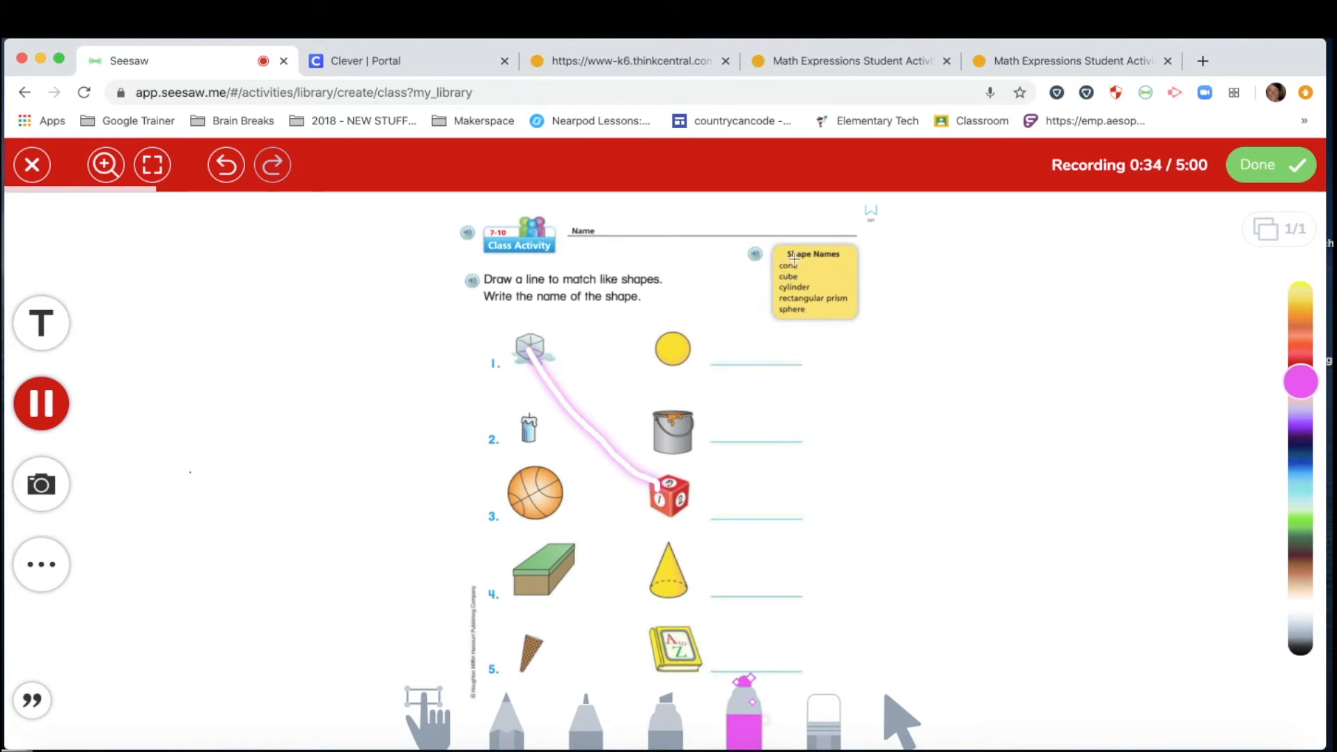
Add a 'cube' text label, shrink it, and place it beside item 3's answer line.
left_click(49, 327)
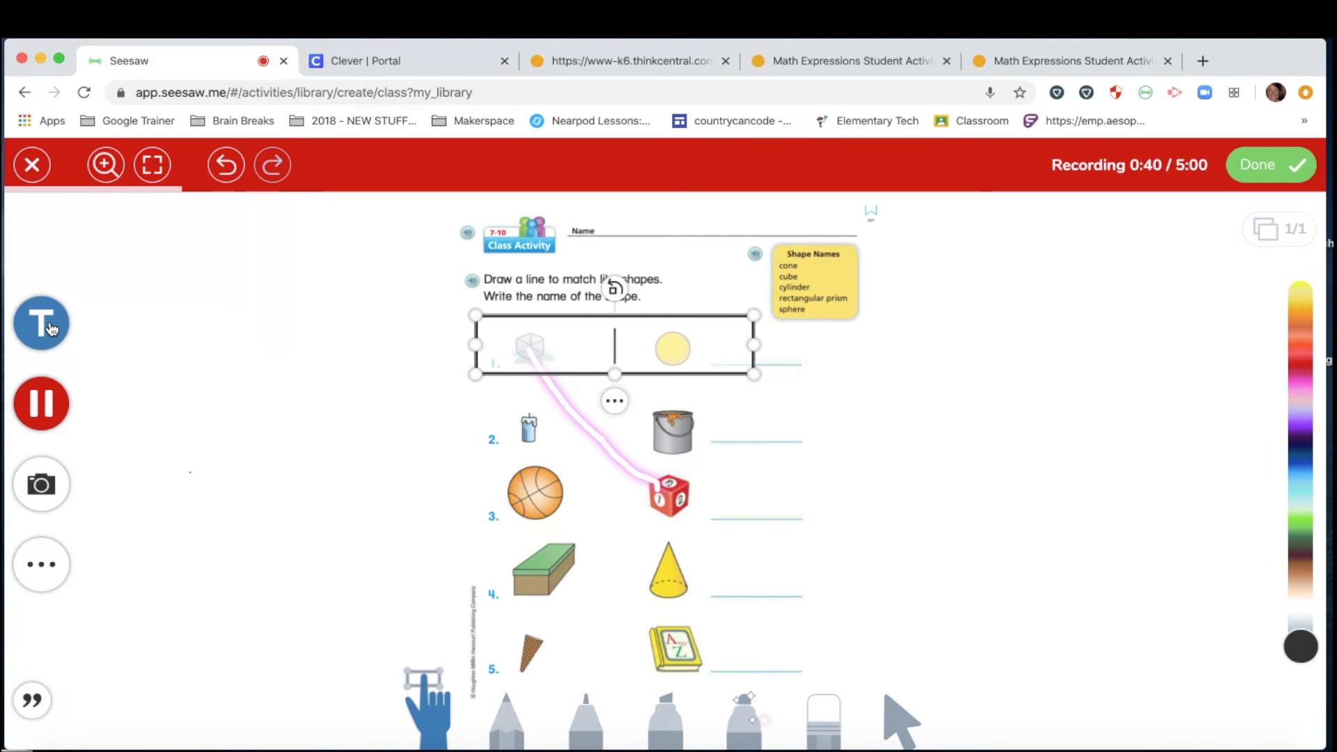
type("cube")
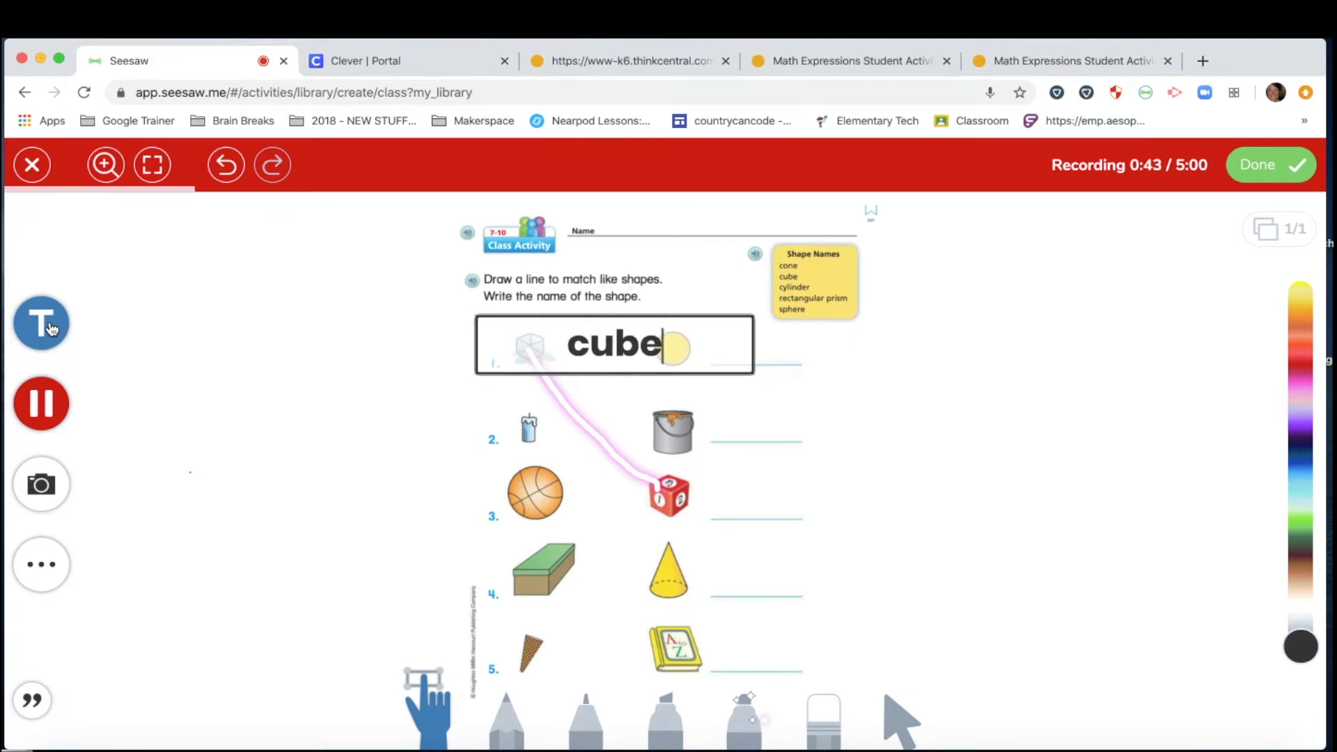
left_click(51, 328)
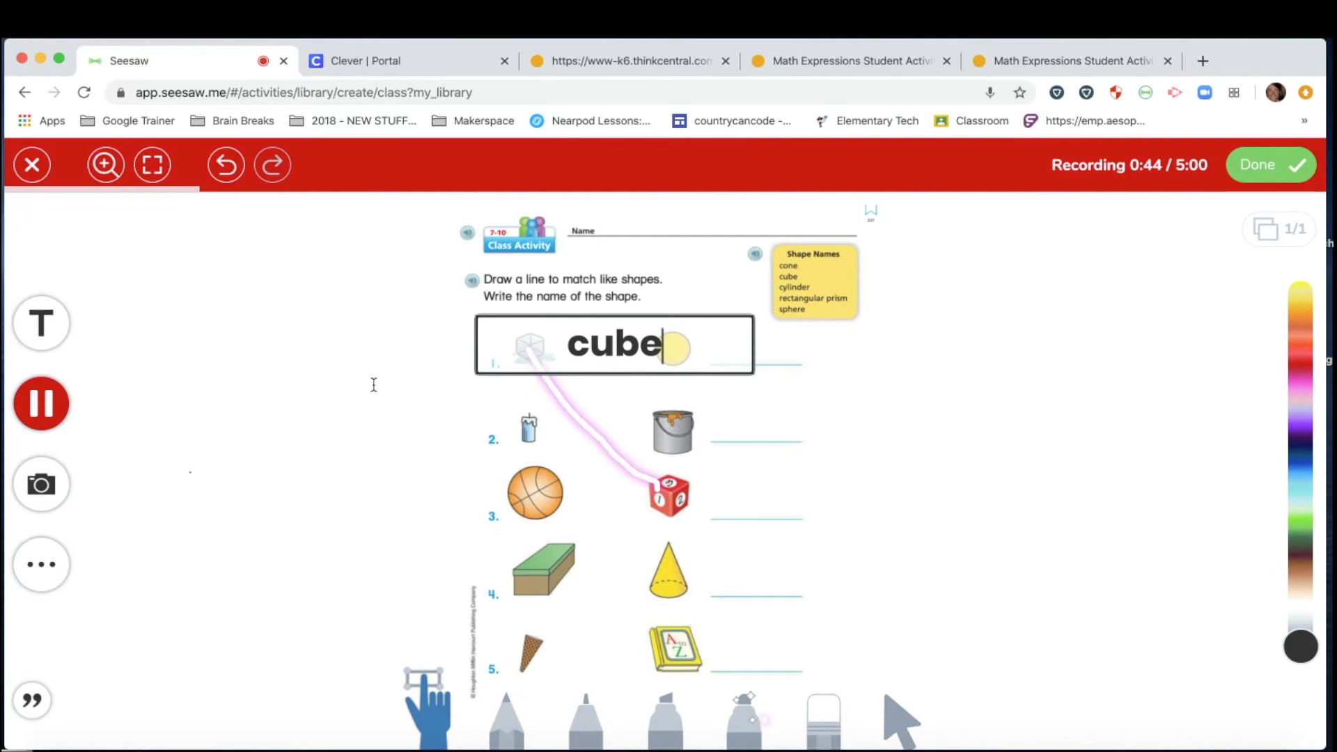
left_click_drag(466, 319, 630, 346)
left_click_drag(714, 363, 767, 508)
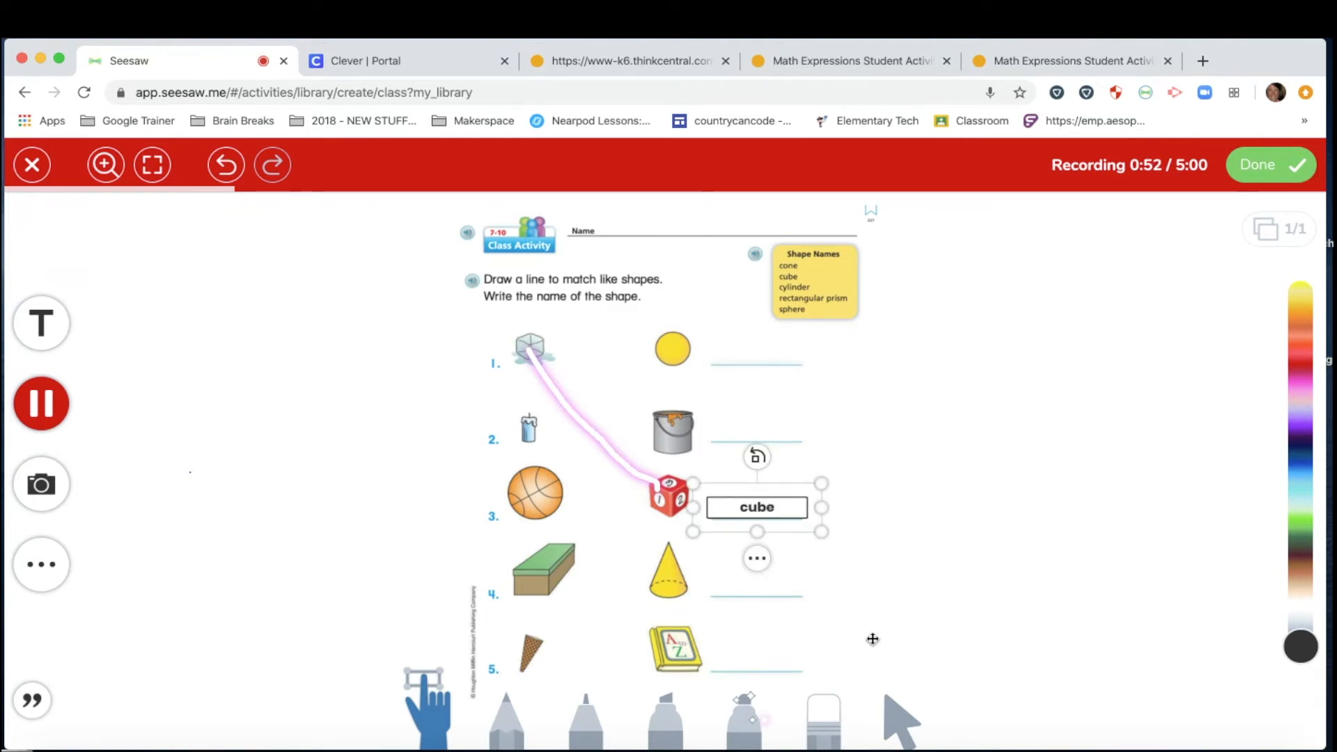
Discard an extra empty text box and finish the 1:04 voice recording.
left_click(46, 330)
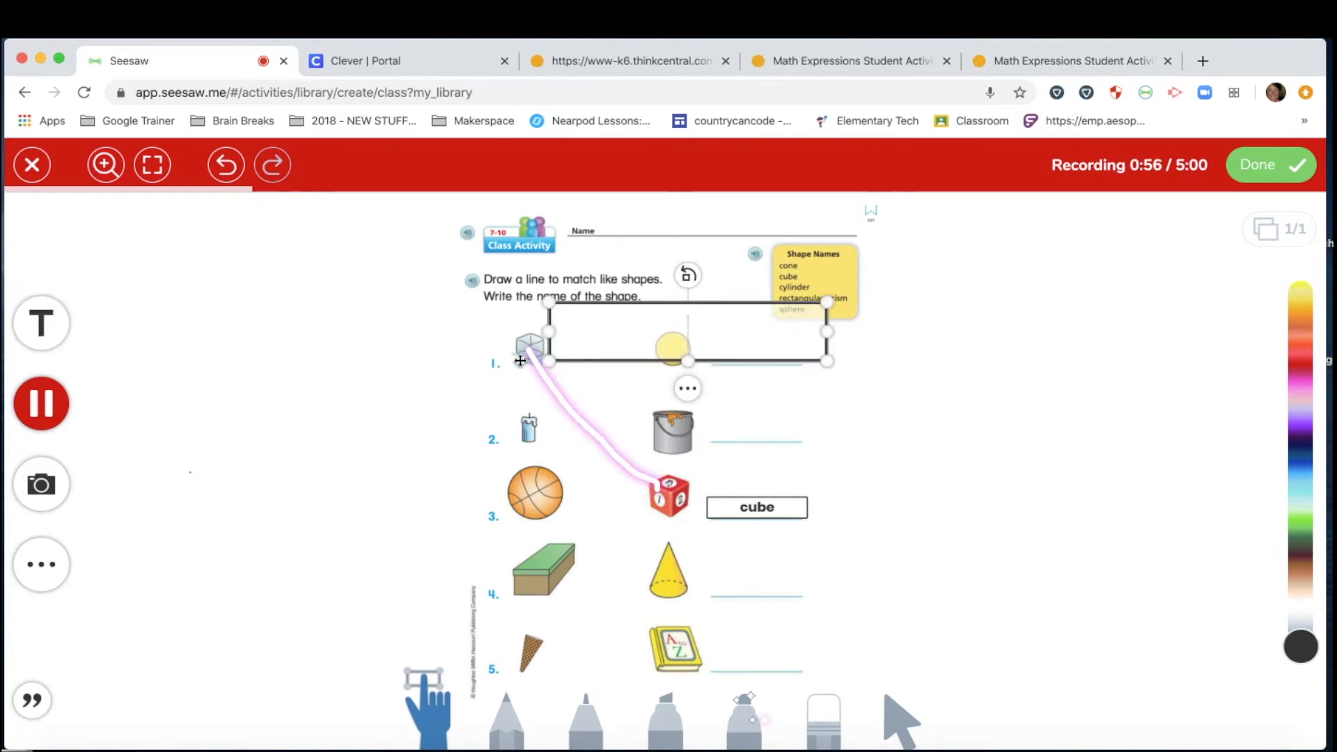
left_click(865, 419)
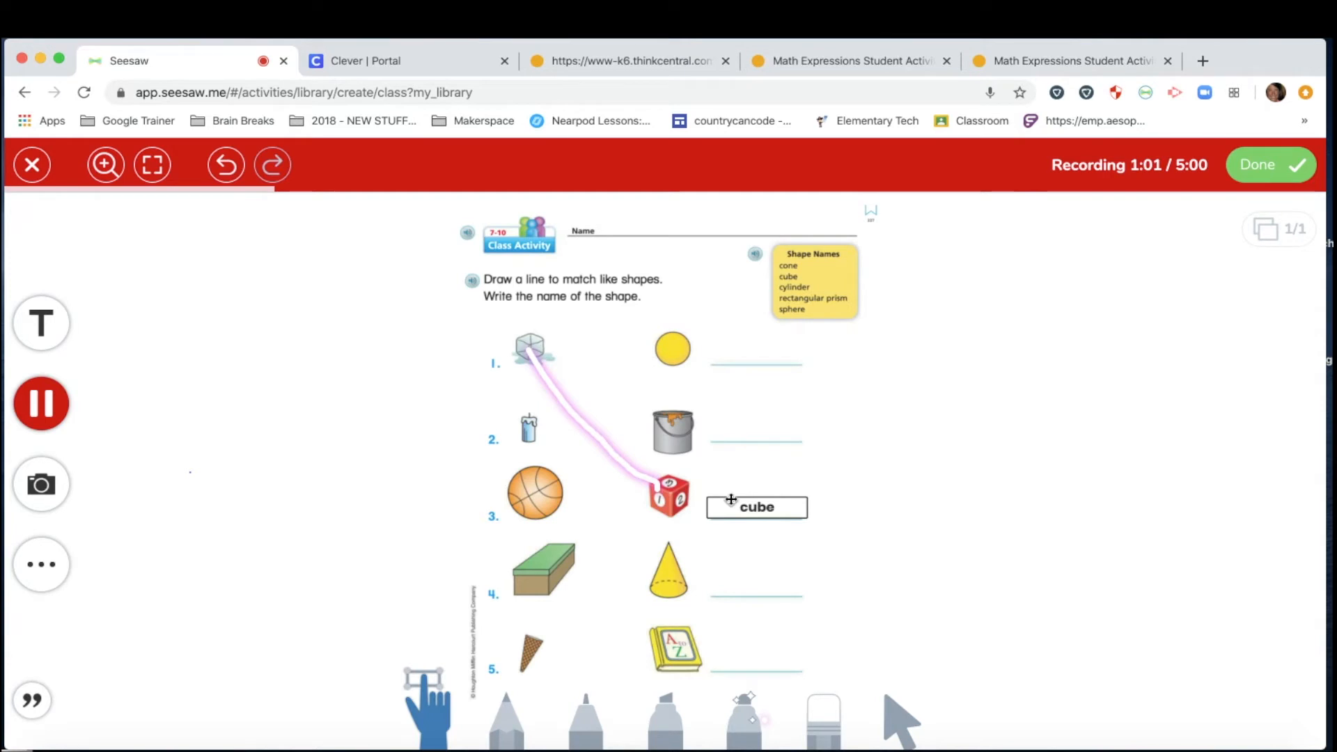
left_click(40, 402)
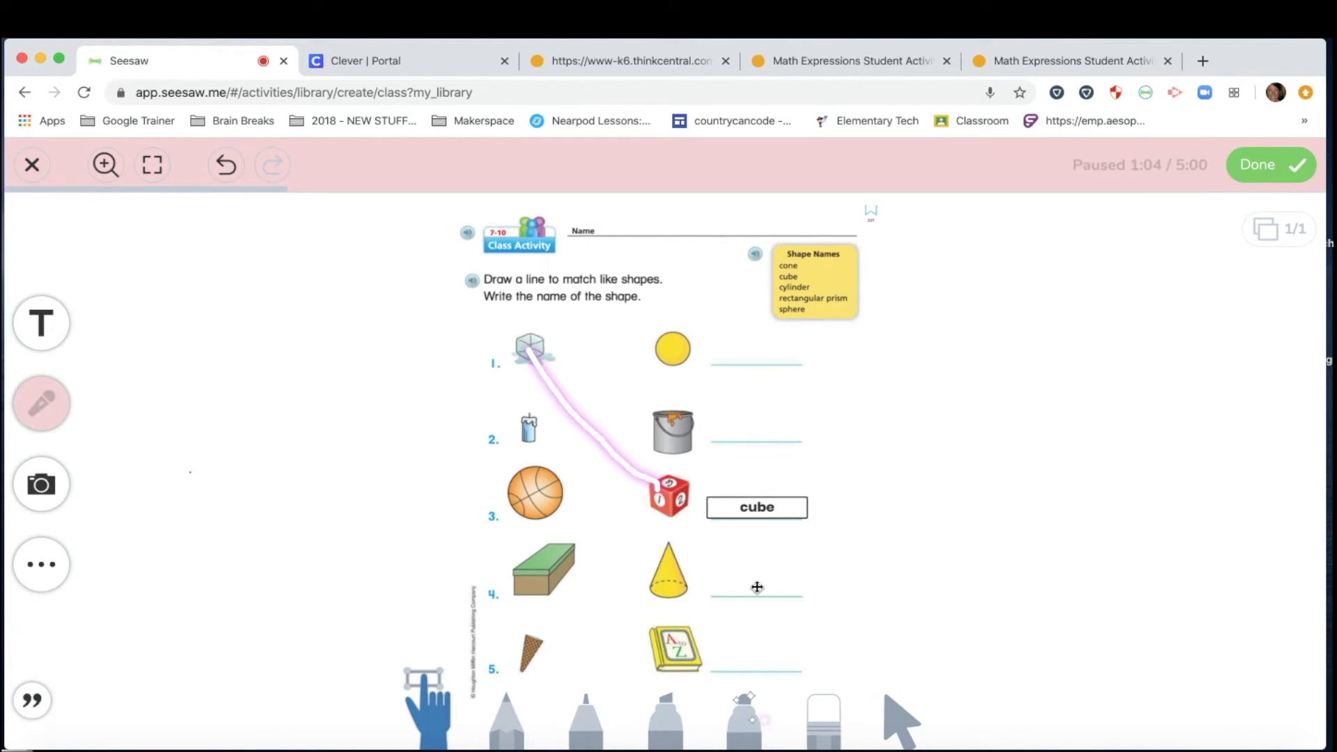
left_click(1288, 174)
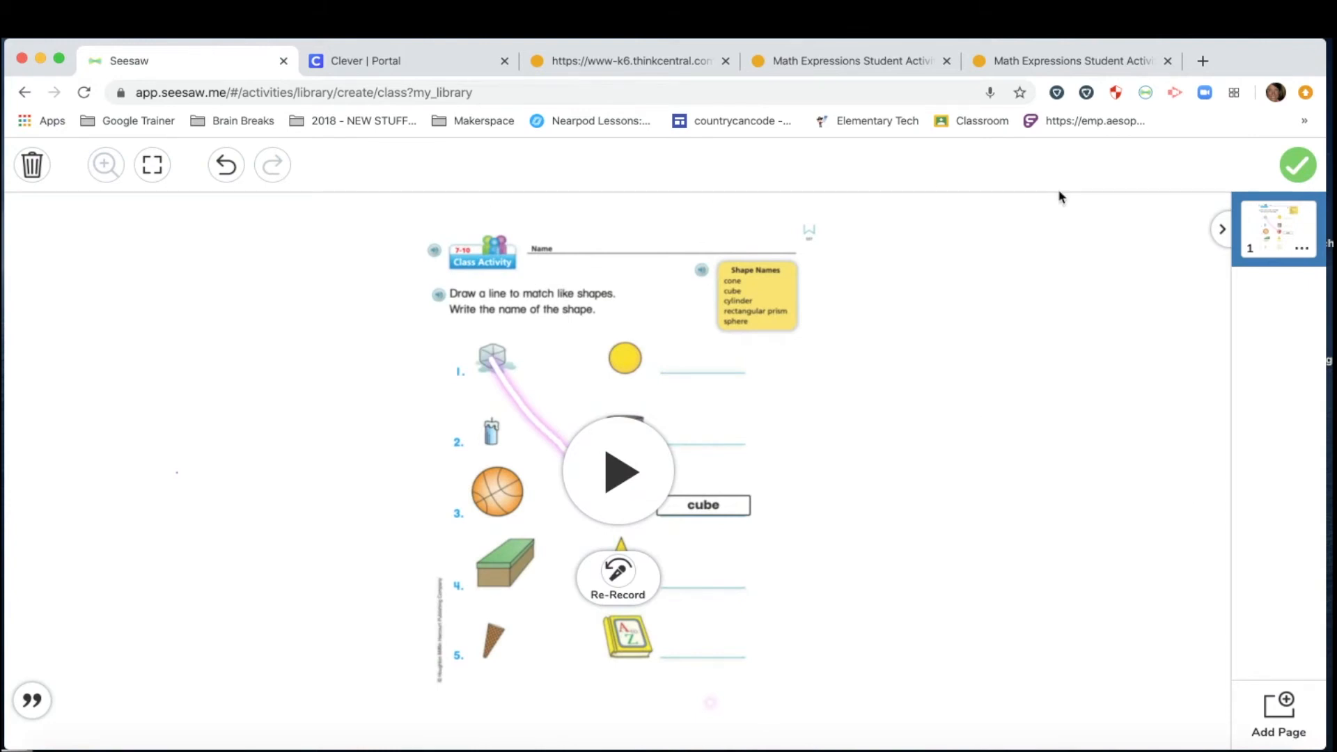
Attach the recorded example to the 'Unit 7 - 3d Shapes' activity.
left_click(1299, 168)
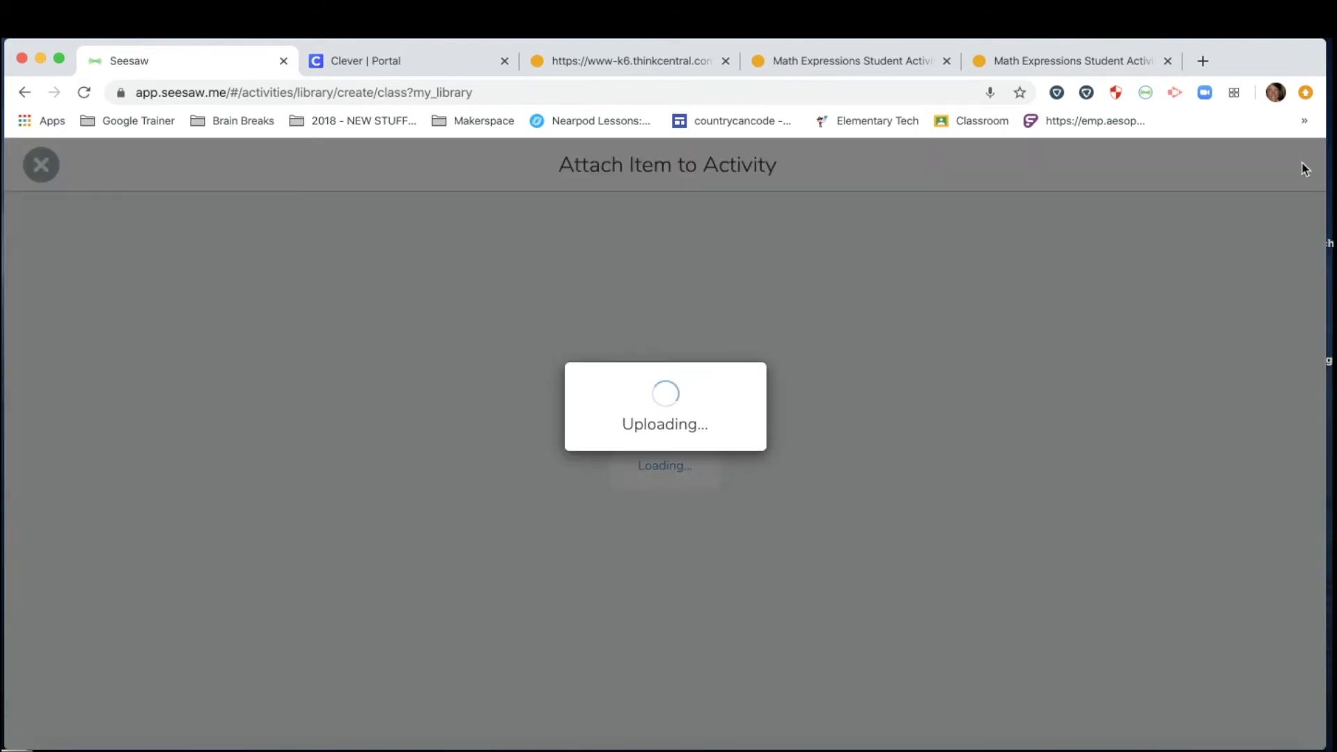
scroll(519, 326, "down", 3)
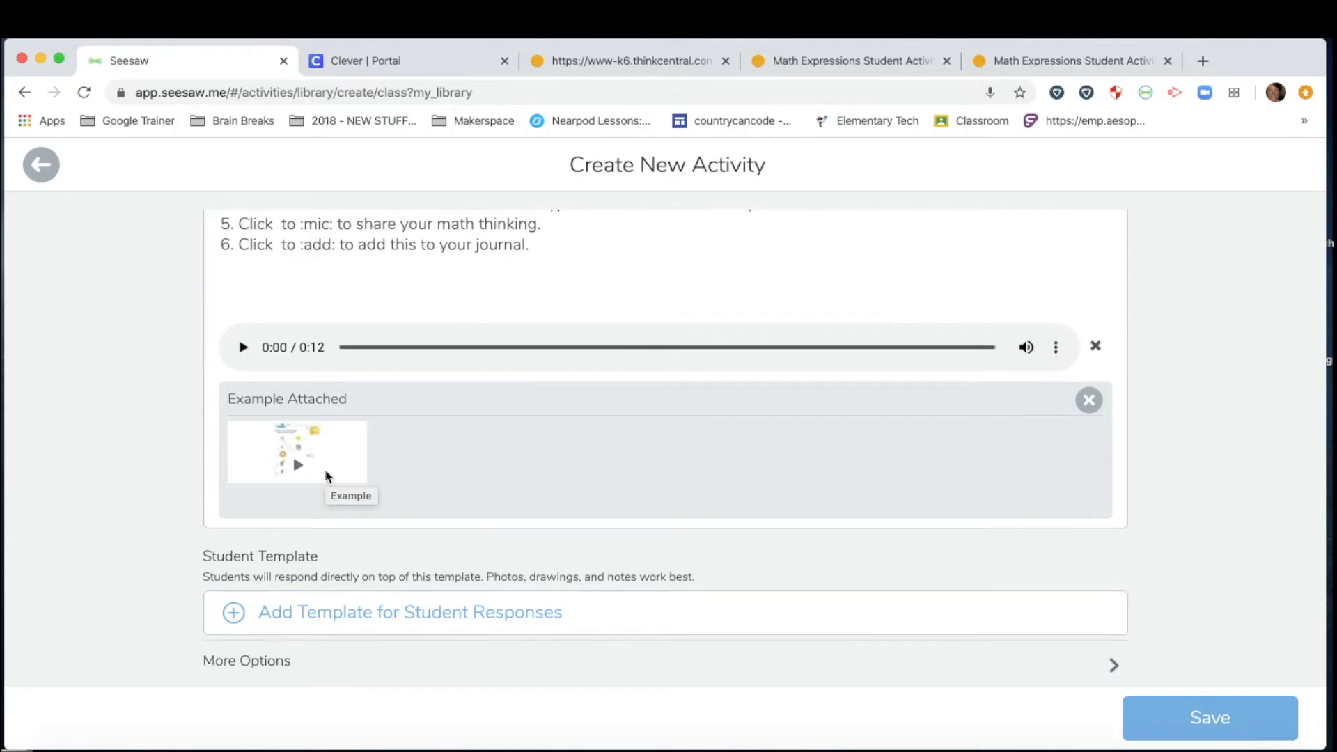
scroll(324, 469, "down", 1)
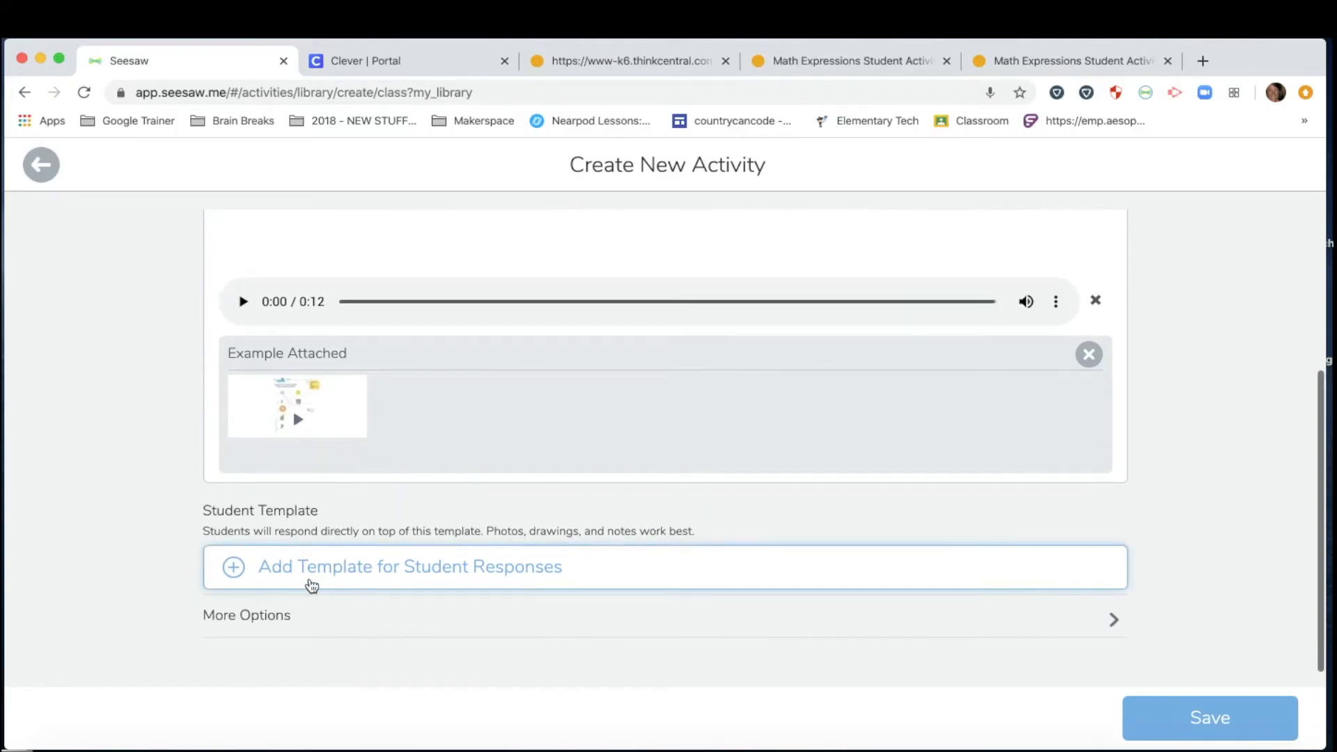
Add a blank Drawing as the student template and switch to the page 227 worksheet tab.
left_click(342, 575)
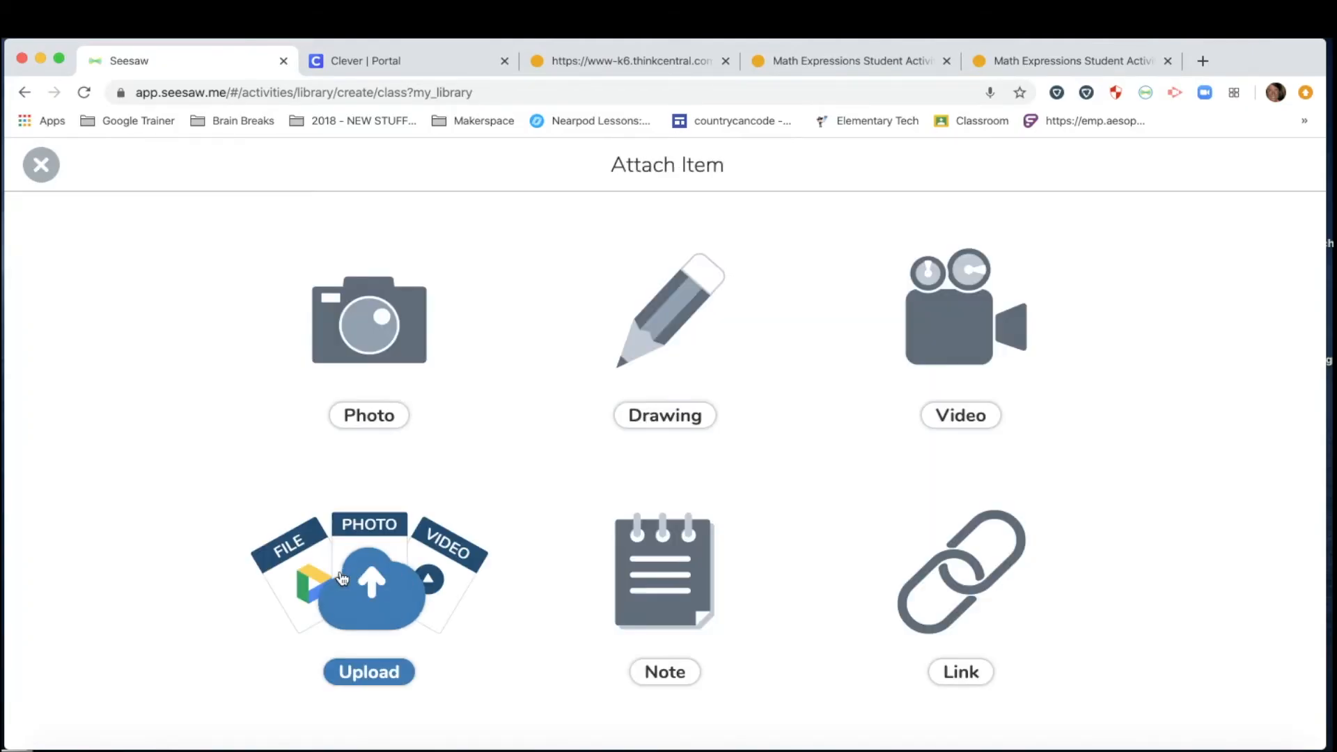
left_click(670, 335)
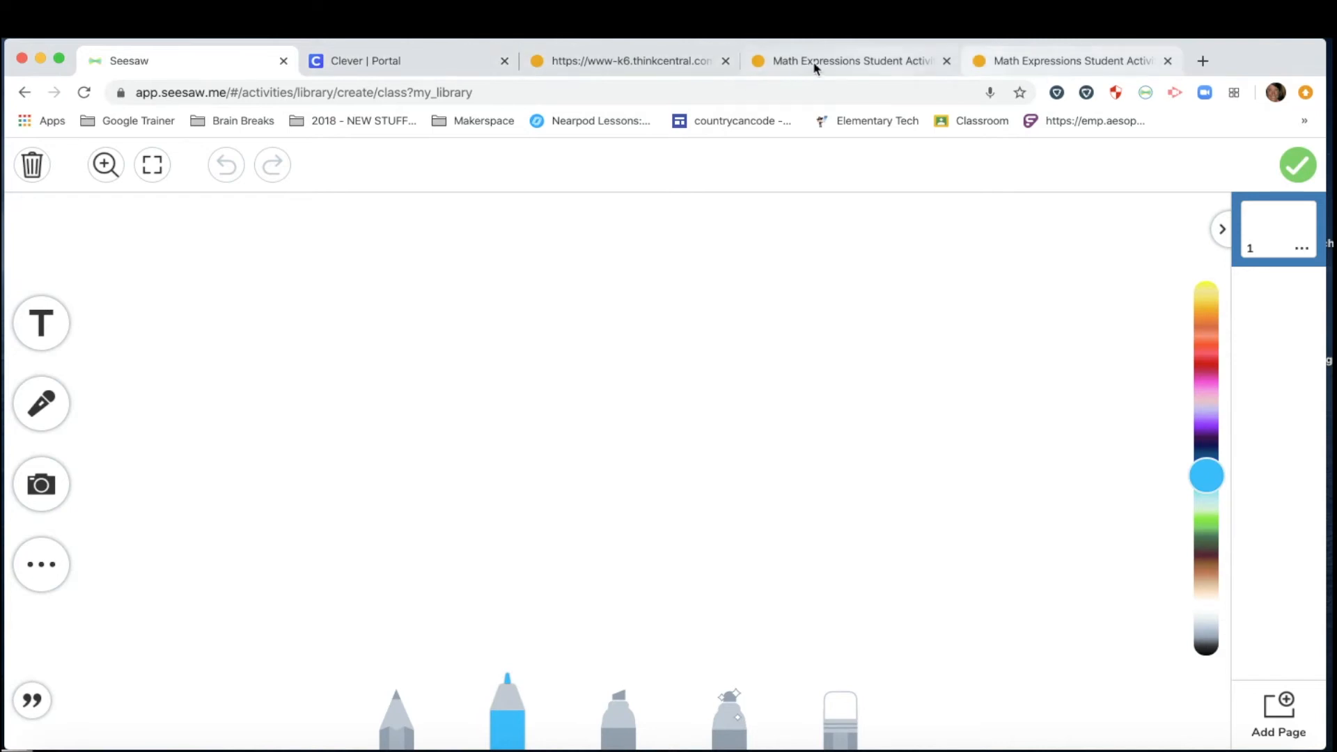
left_click(1015, 64)
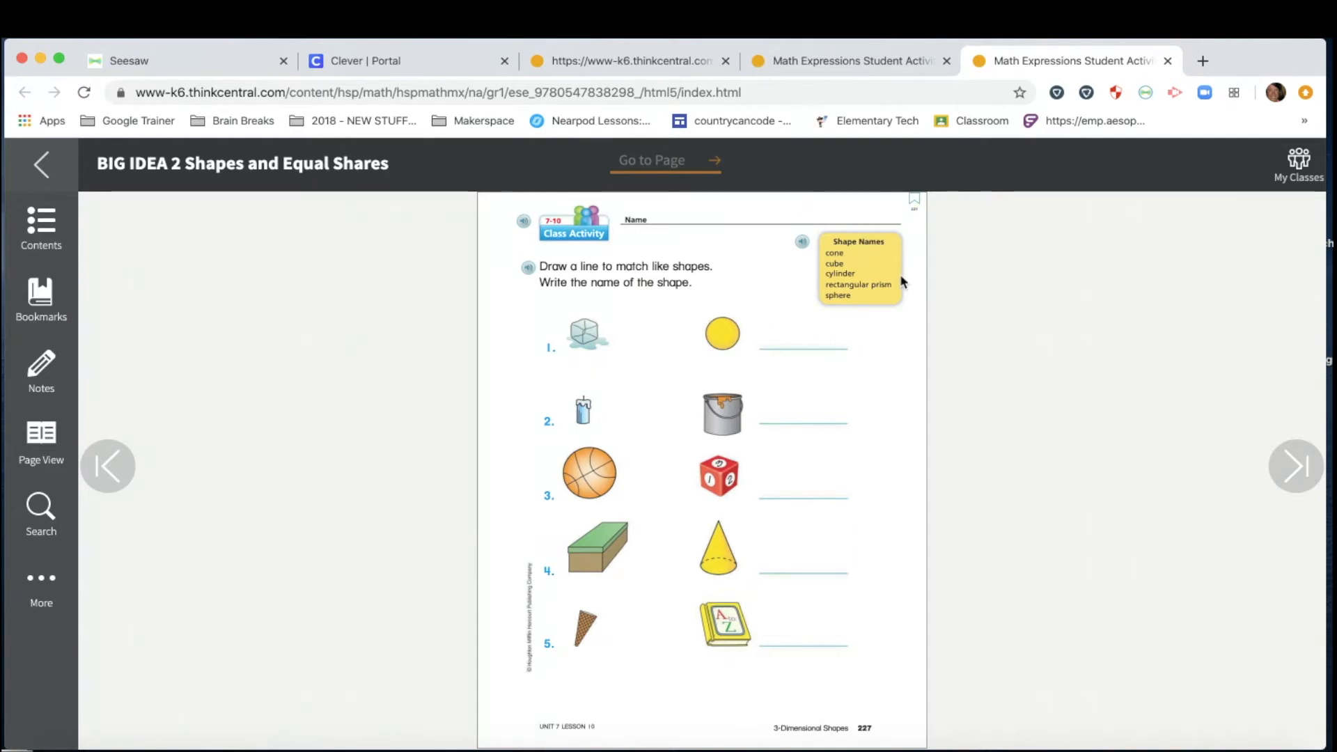
Capture the whole page 227 shape-matching worksheet into the template with Capture selected area.
left_click(1146, 92)
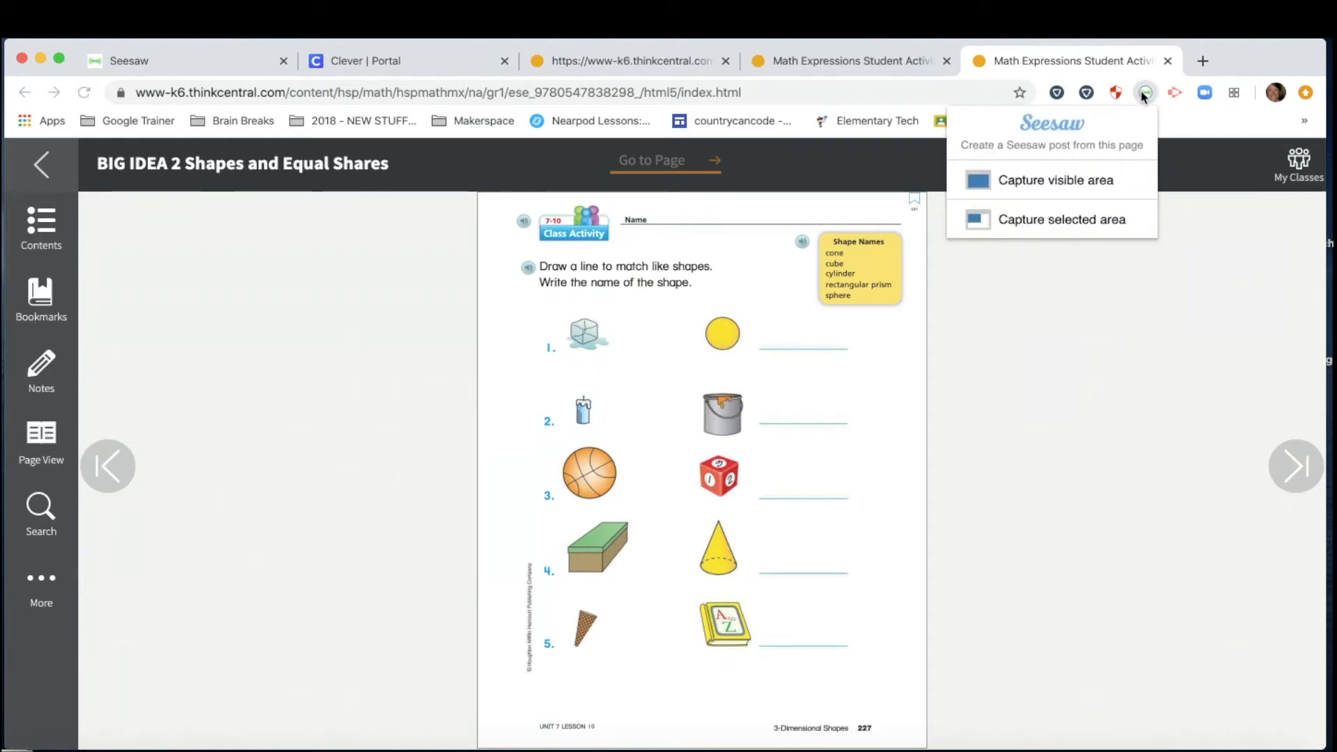
left_click(985, 219)
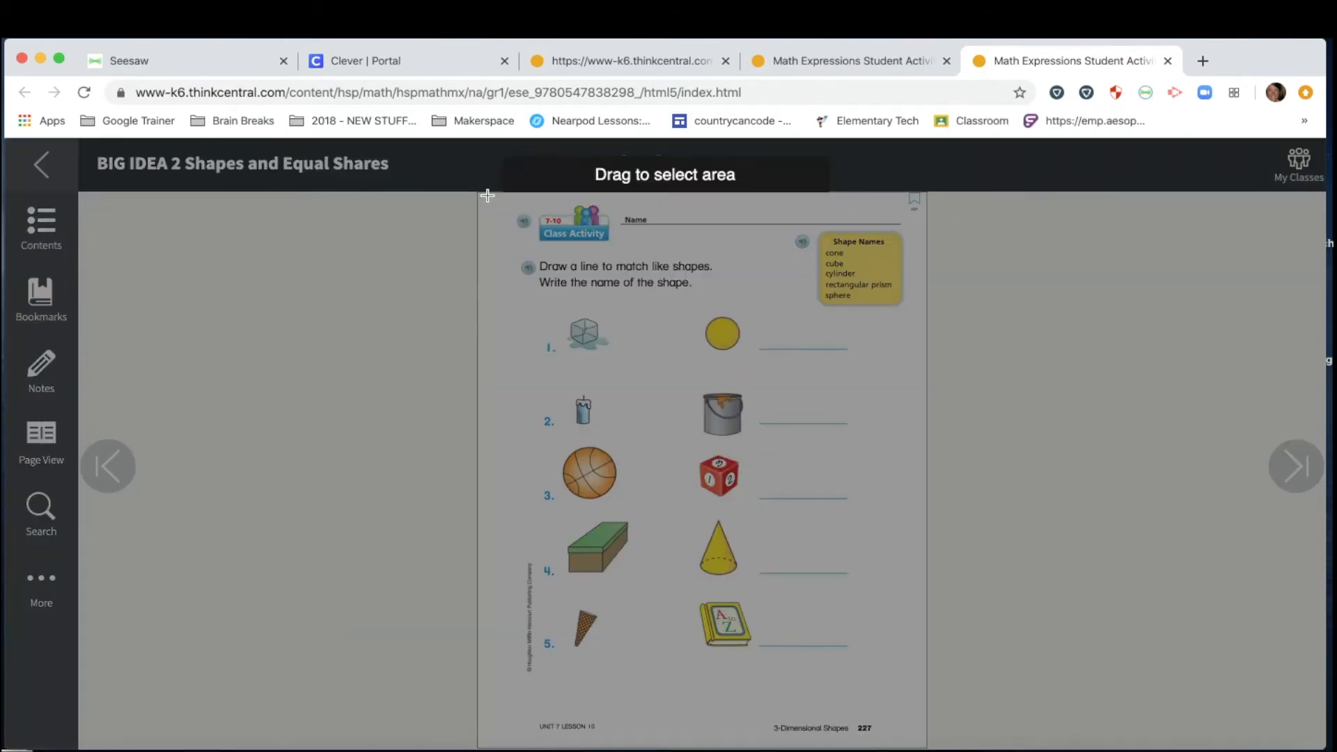
left_click_drag(488, 195, 916, 688)
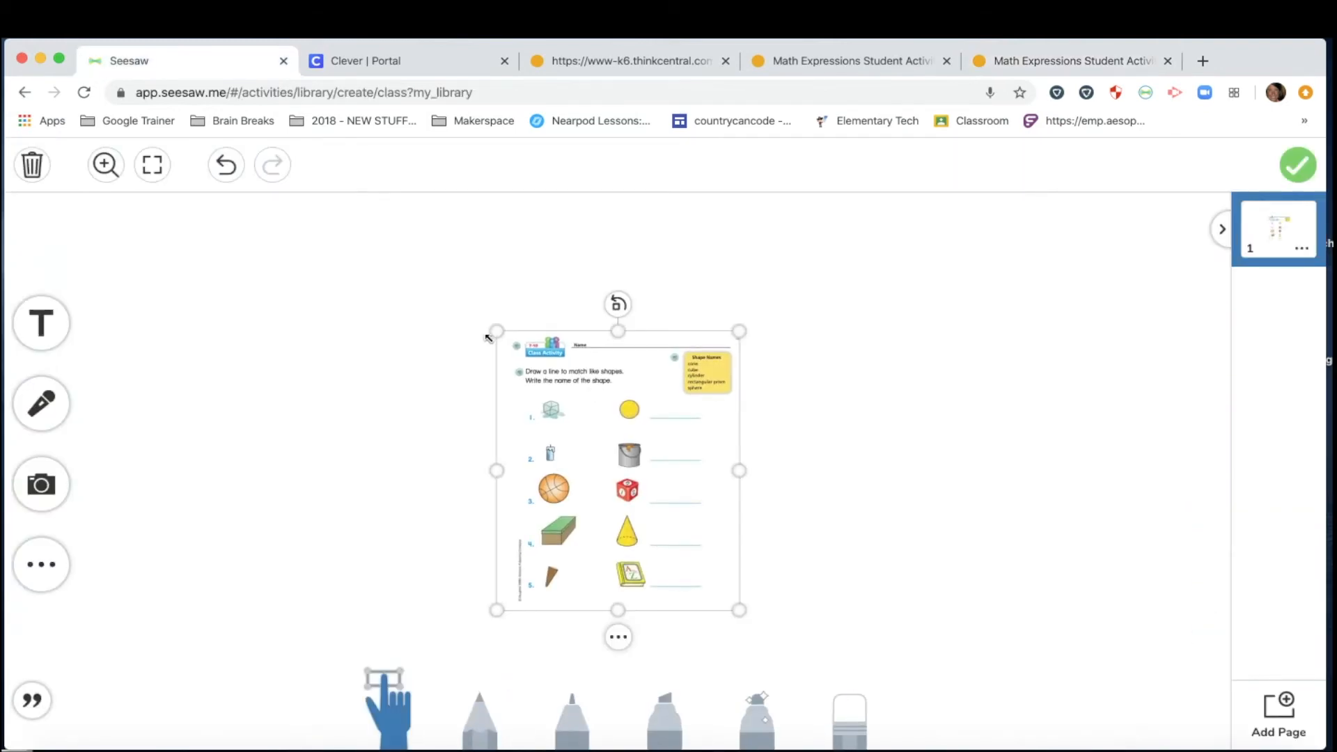
Enlarge and lock the worksheet image, then attach the template to the activity.
left_click_drag(496, 333, 359, 215)
left_click_drag(740, 610, 845, 663)
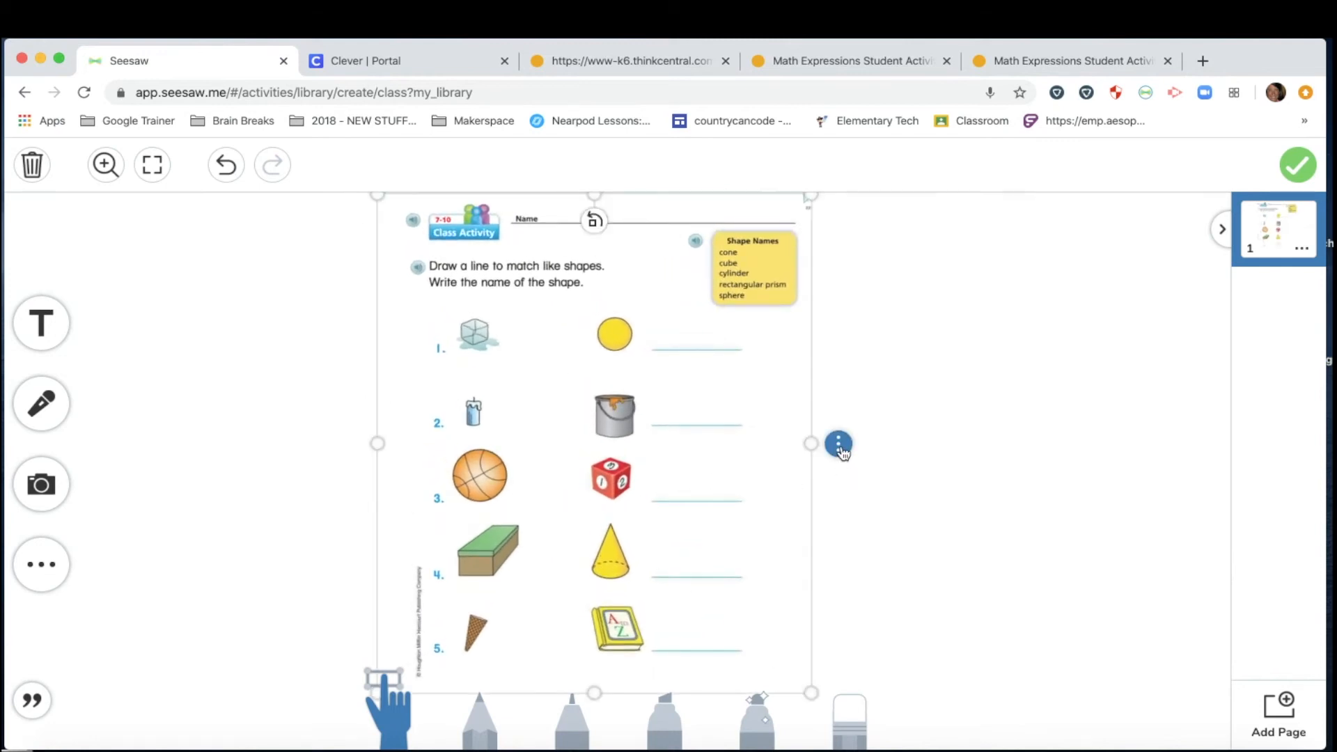
left_click(839, 445)
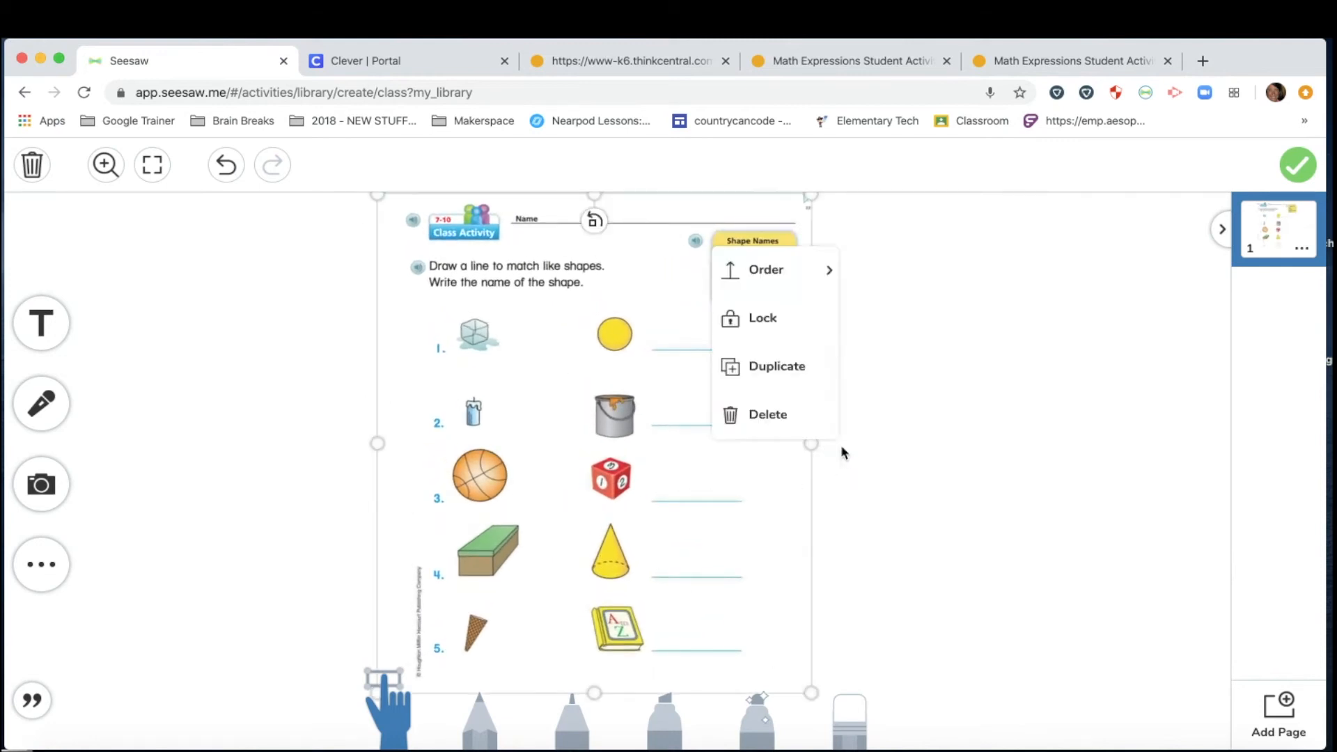
left_click(775, 331)
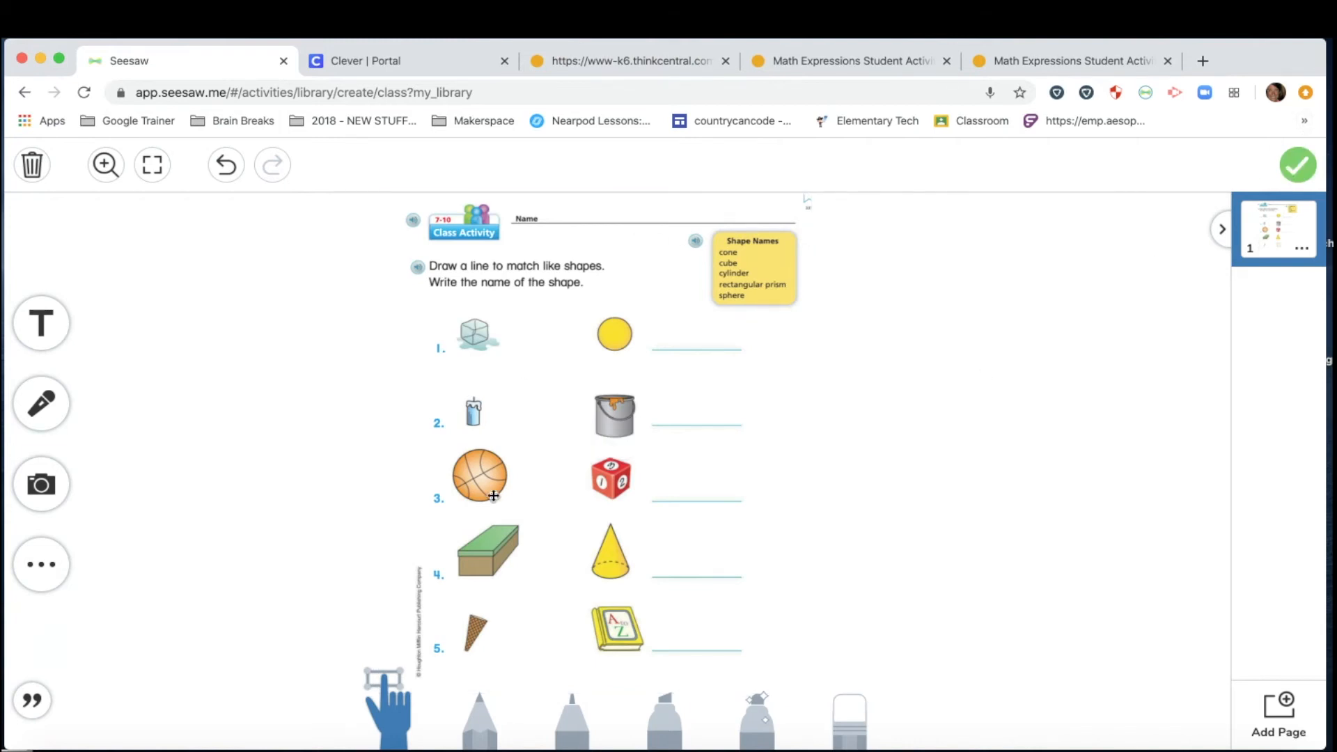
left_click(1300, 168)
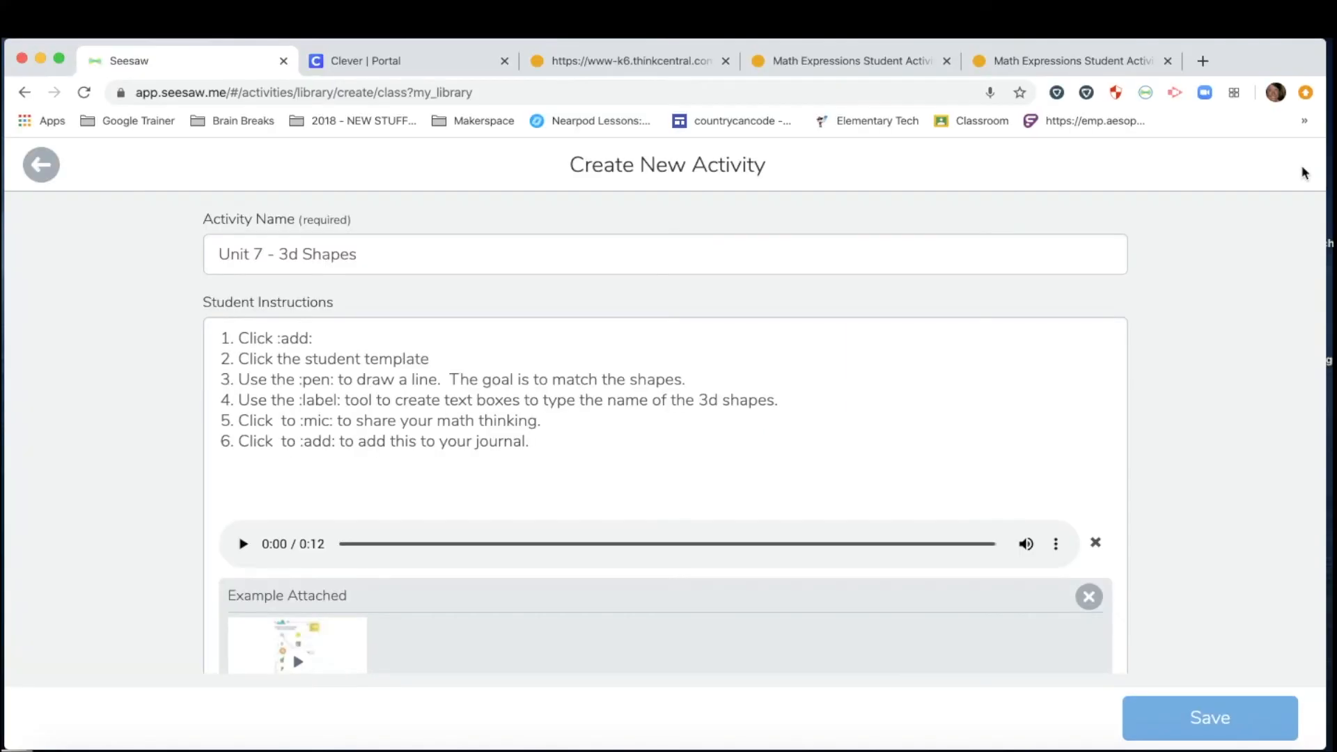
Open the attached example and add a blank second page to it.
scroll(553, 576, "down", 3)
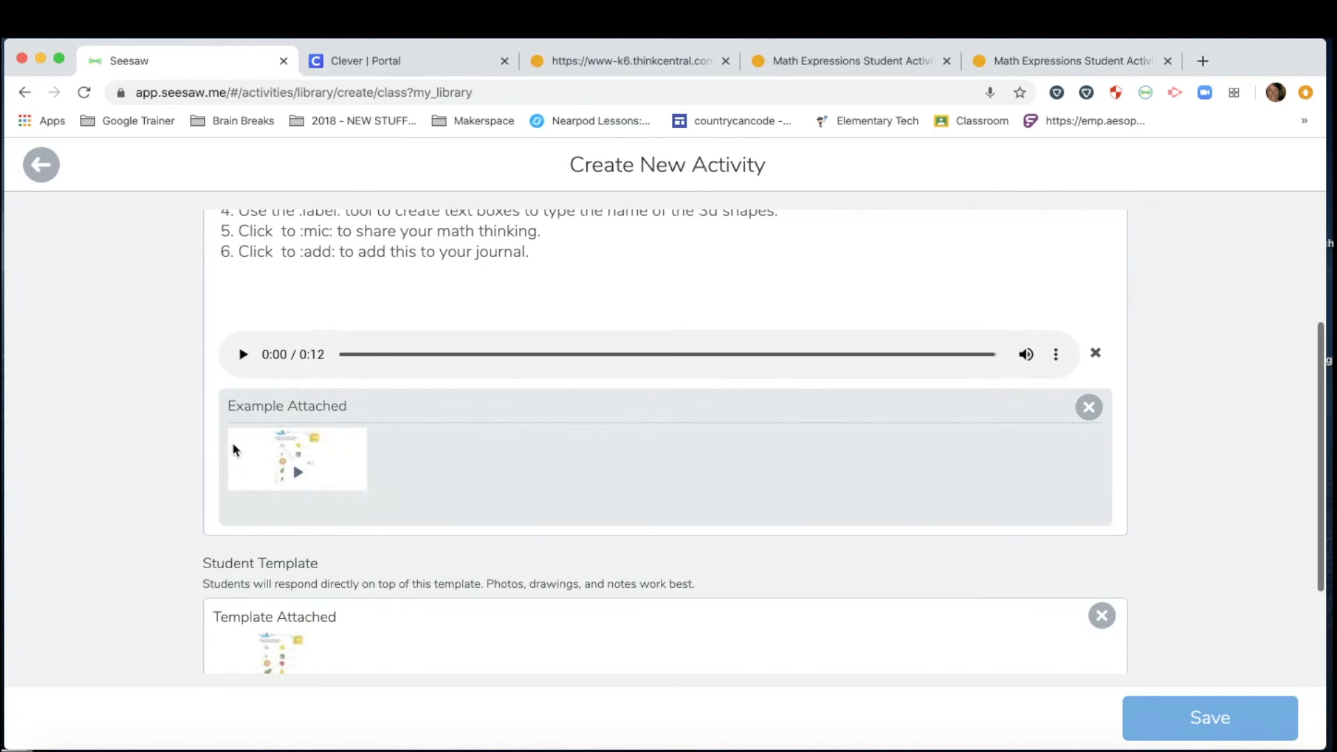
left_click(284, 463)
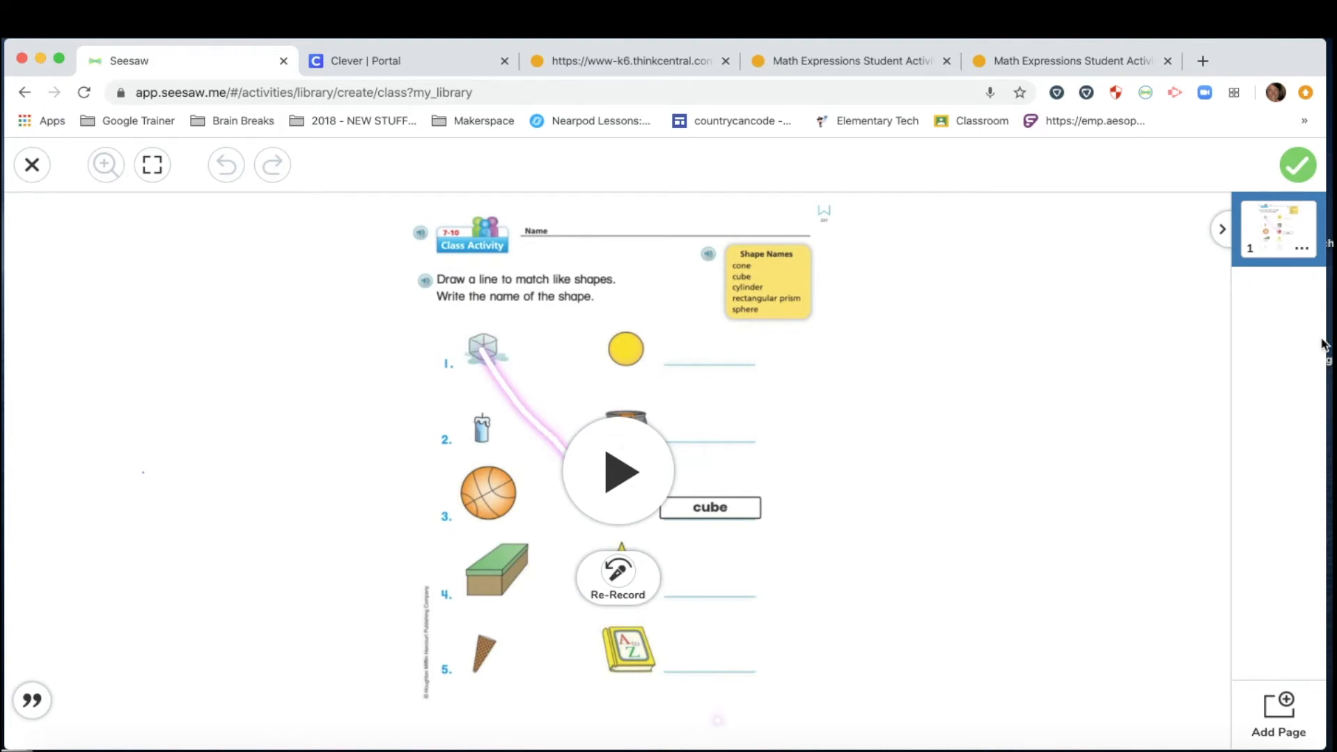
left_click(1284, 713)
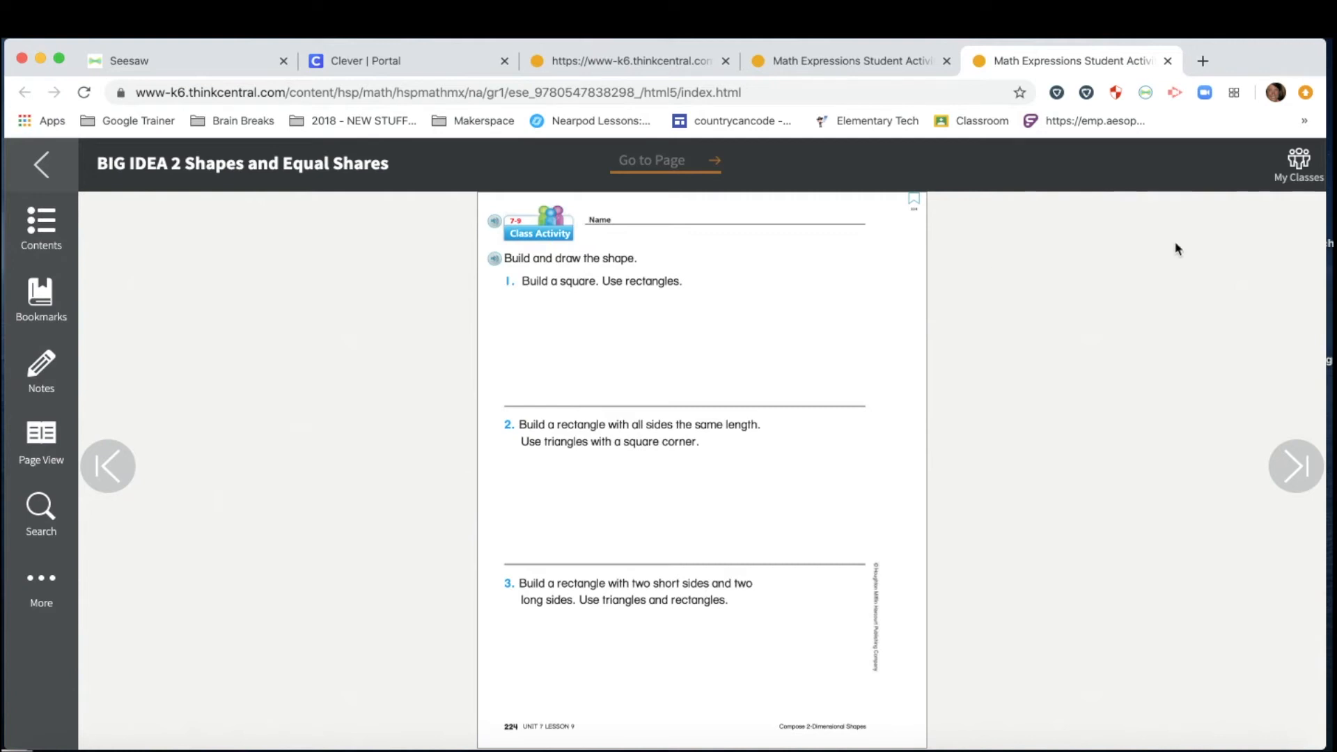
Capture the page 224 'Build and draw the shape' worksheet onto page 2 with Capture selected area.
left_click(1146, 92)
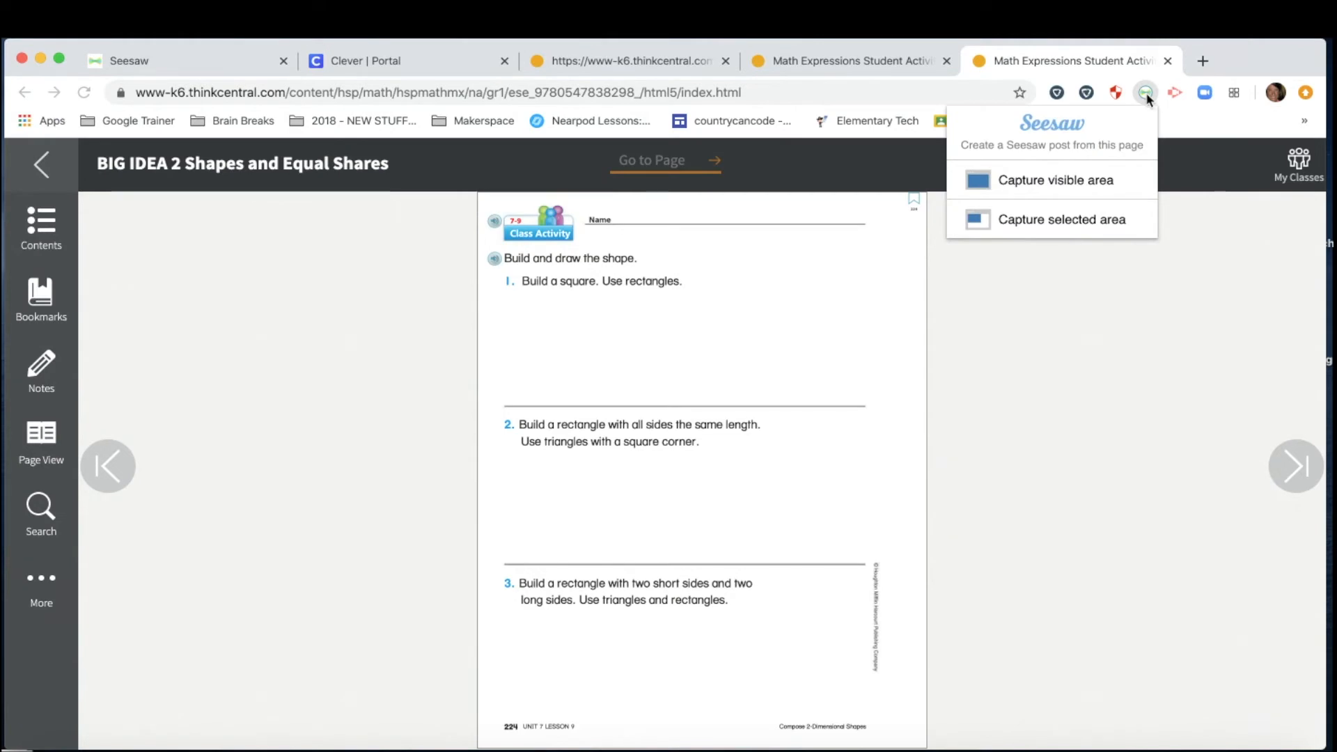
left_click(998, 220)
left_click_drag(479, 199, 916, 716)
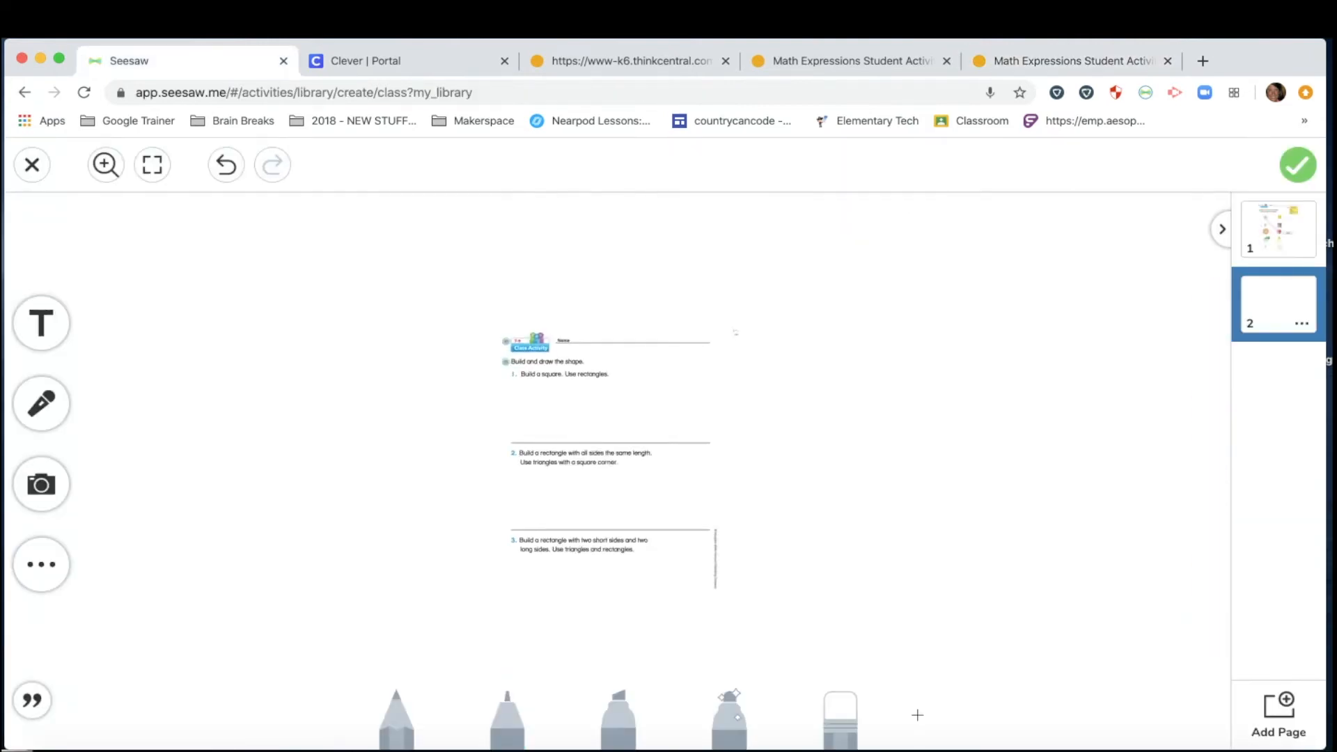
Stretch the page 224 worksheet to fill page 2, check both pages, and start a voice recording.
left_click_drag(493, 332, 387, 237)
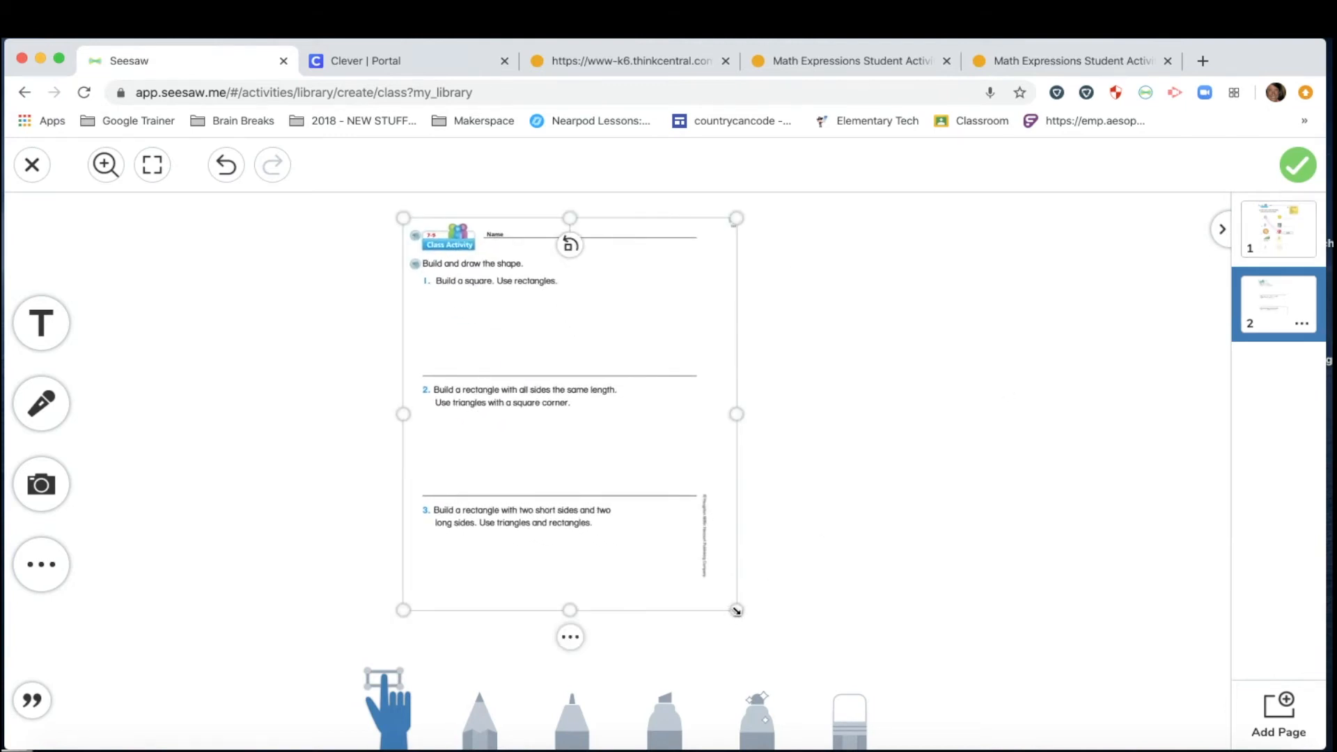
left_click_drag(736, 611, 808, 674)
left_click(850, 711)
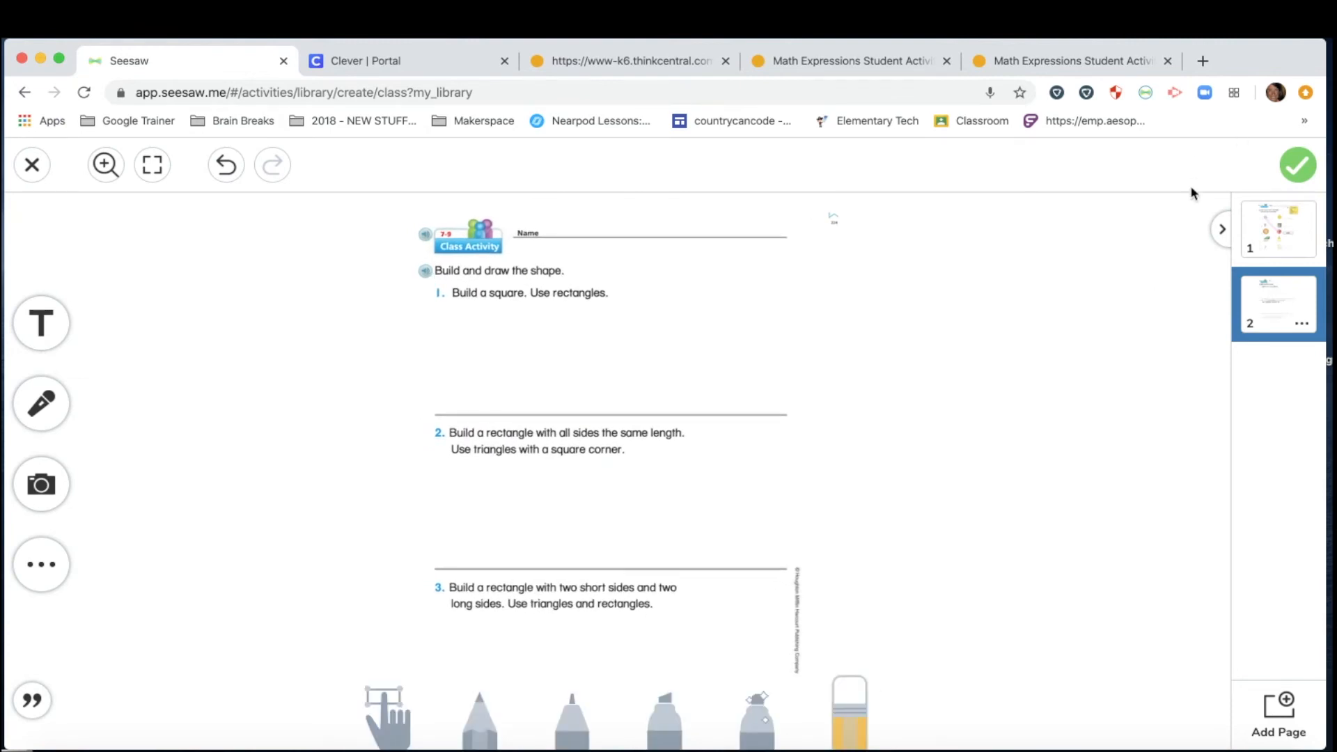
left_click(1277, 240)
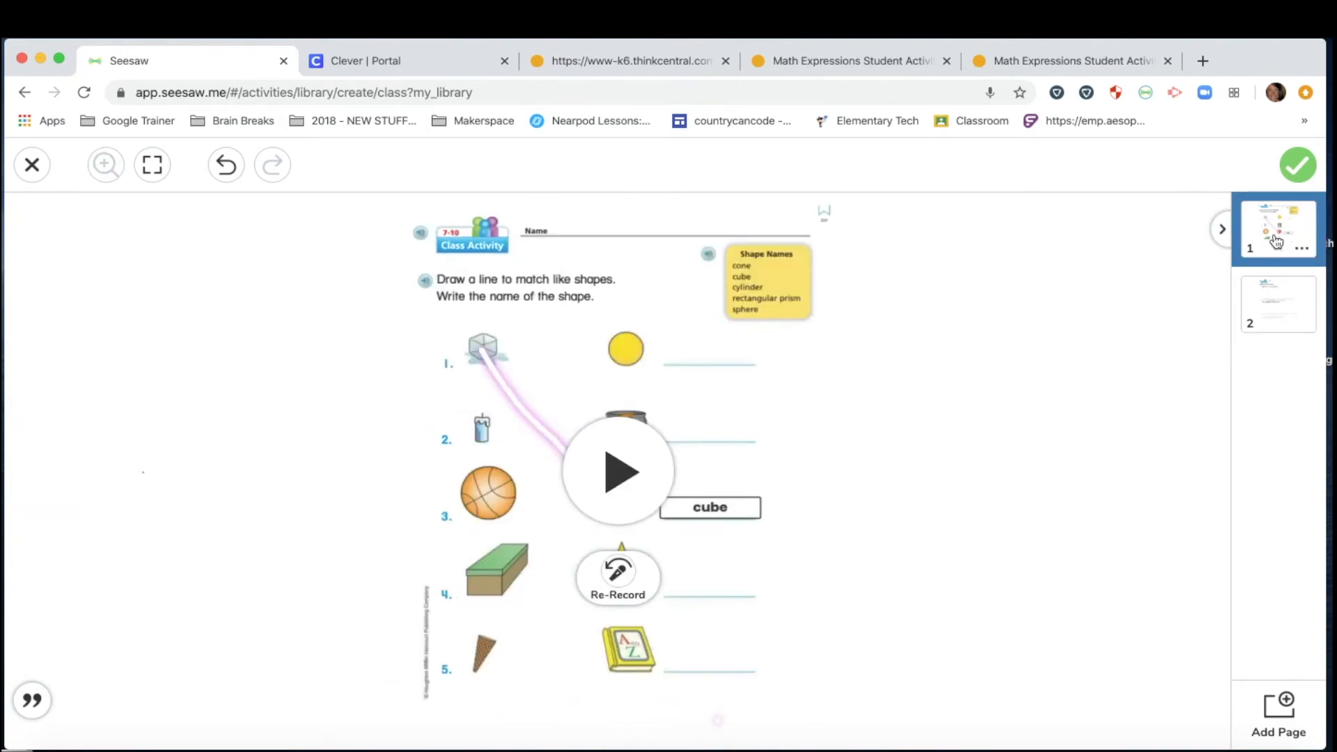
left_click(1275, 317)
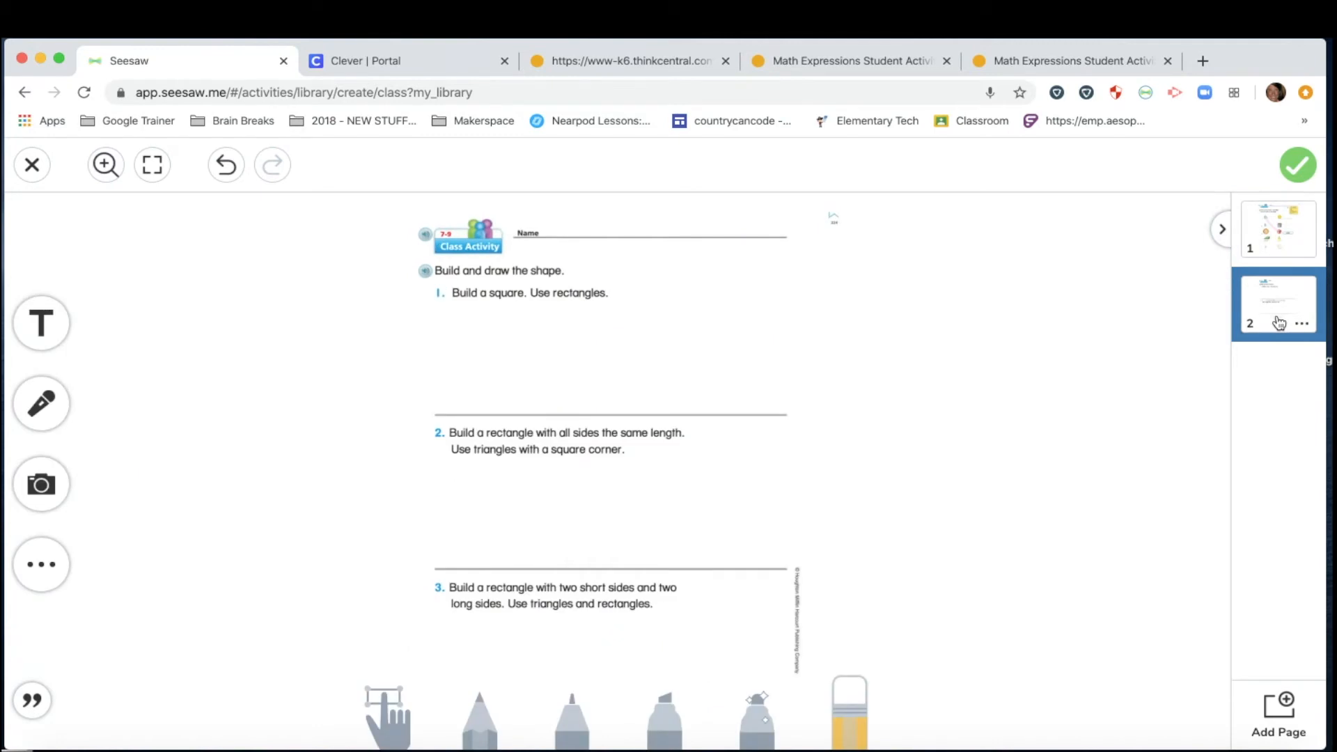
left_click(57, 401)
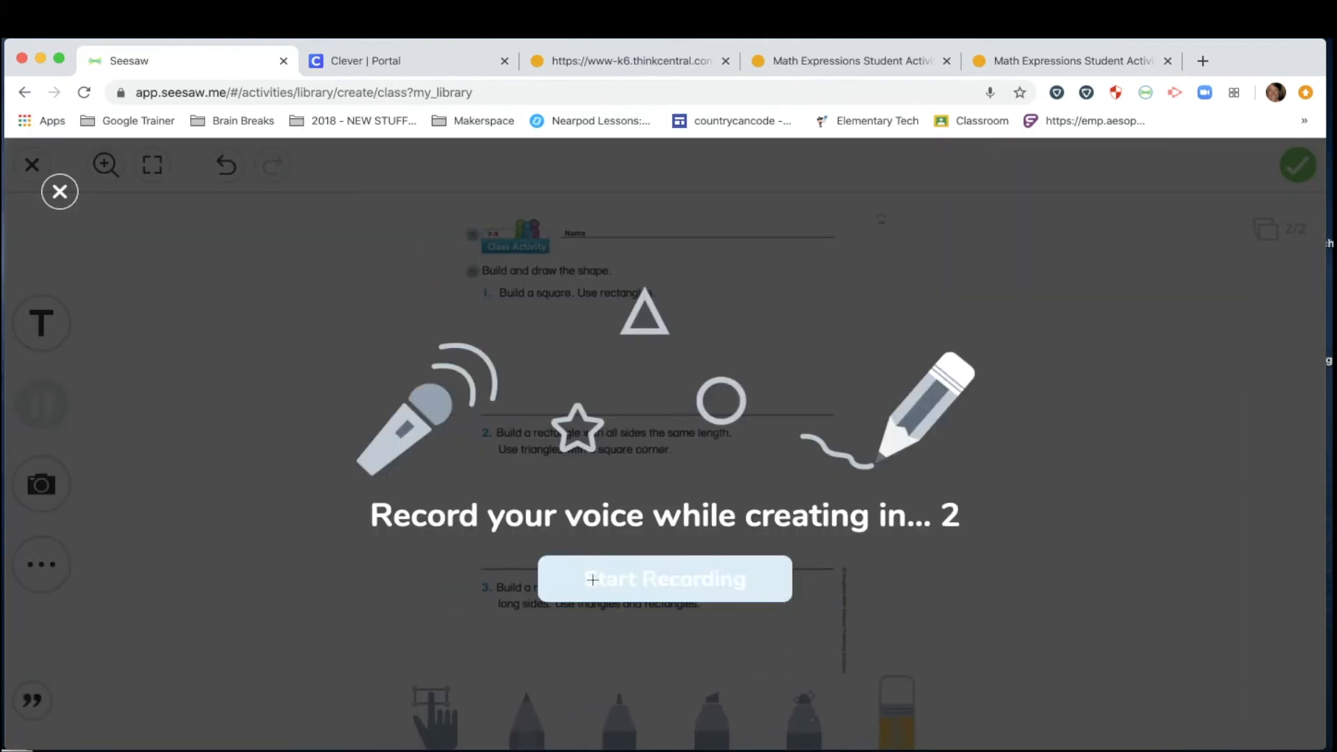
Record a voice explanation while drawing a blue square from two rectangles for question 1.
left_click(594, 580)
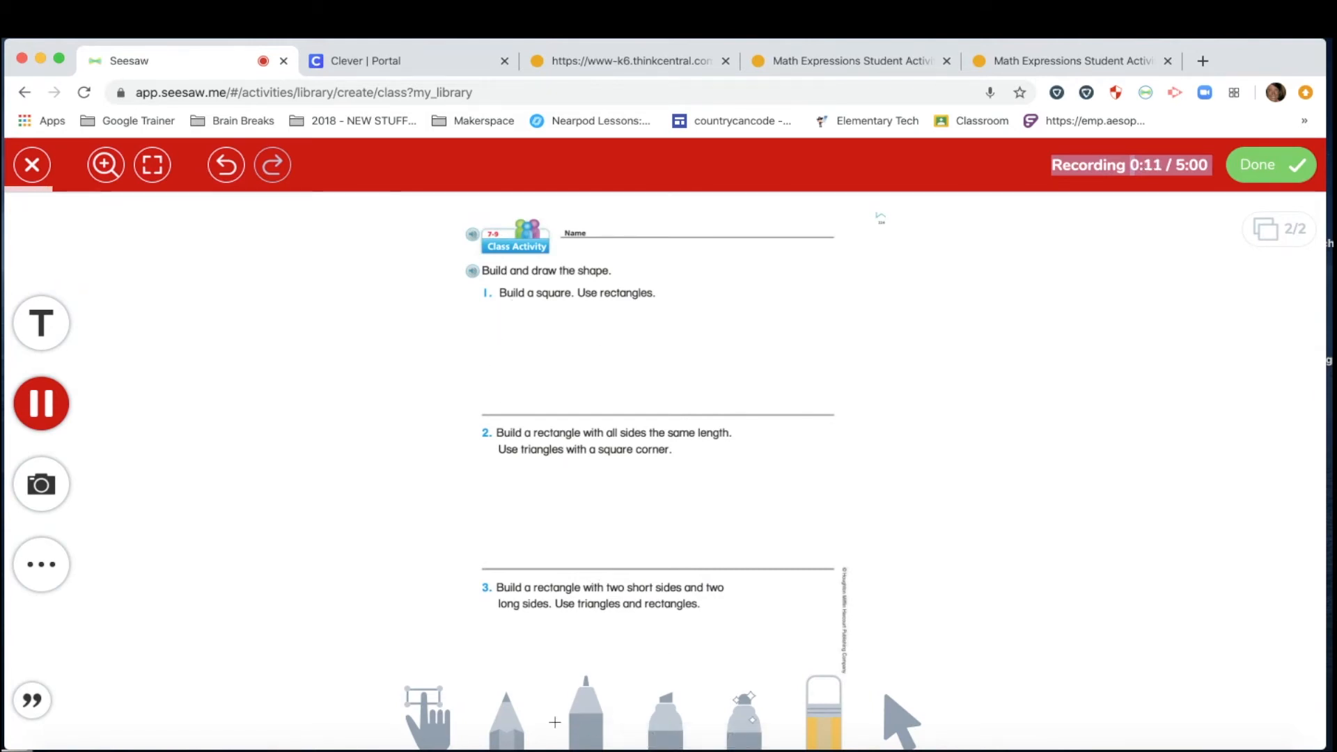
left_click(585, 718)
left_click(585, 718)
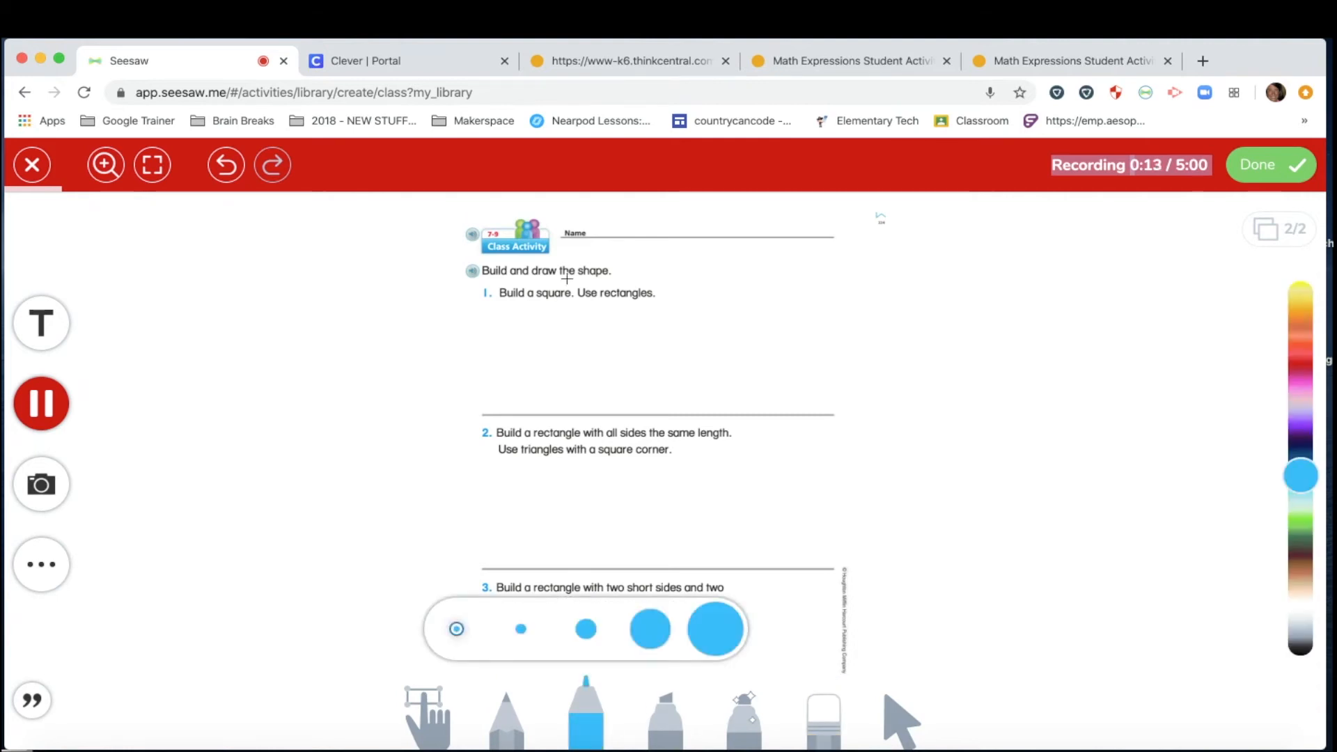
mouse_move(554, 331)
left_mouse_down()
mouse_move(557, 371)
mouse_move(632, 370)
mouse_move(631, 333)
mouse_move(555, 333)
mouse_move(553, 306)
mouse_move(633, 298)
mouse_move(624, 335)
left_mouse_up()
left_click(1280, 168)
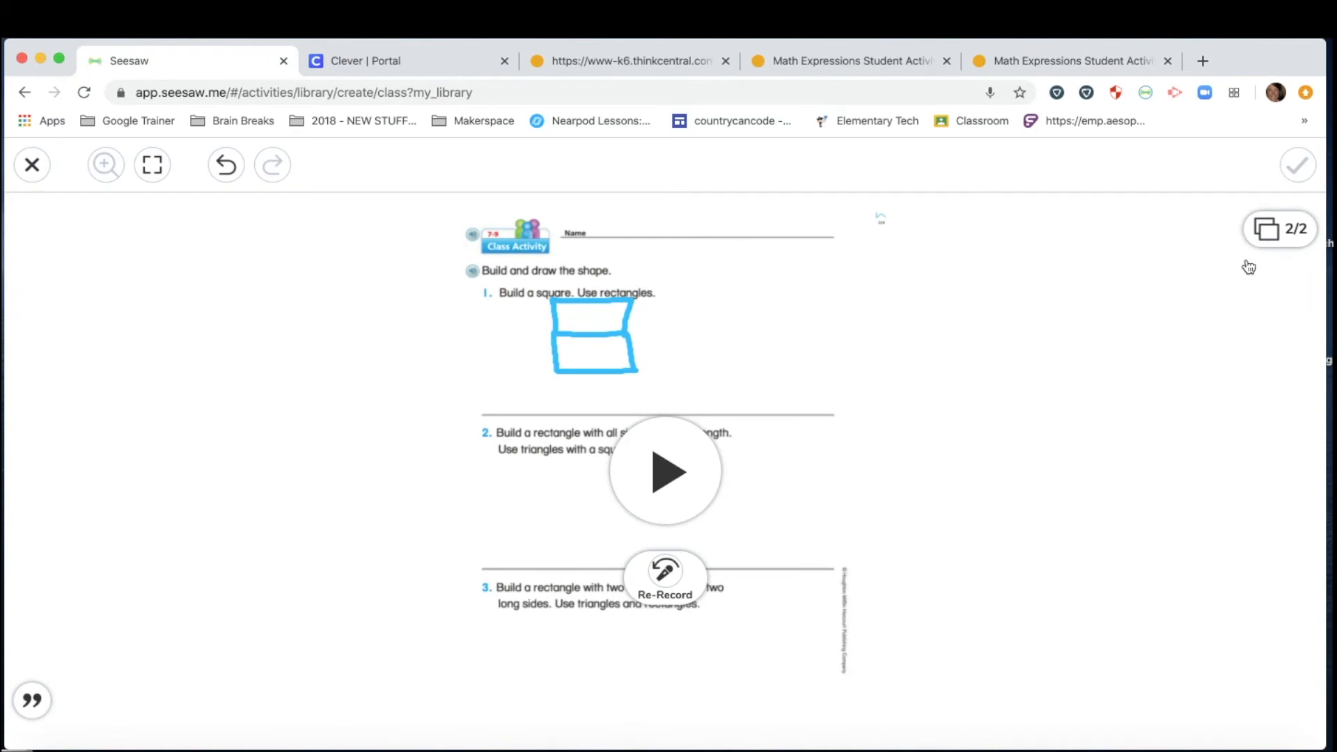
Review example page 1, then return to page 2.
left_click(1279, 230)
left_click(1278, 236)
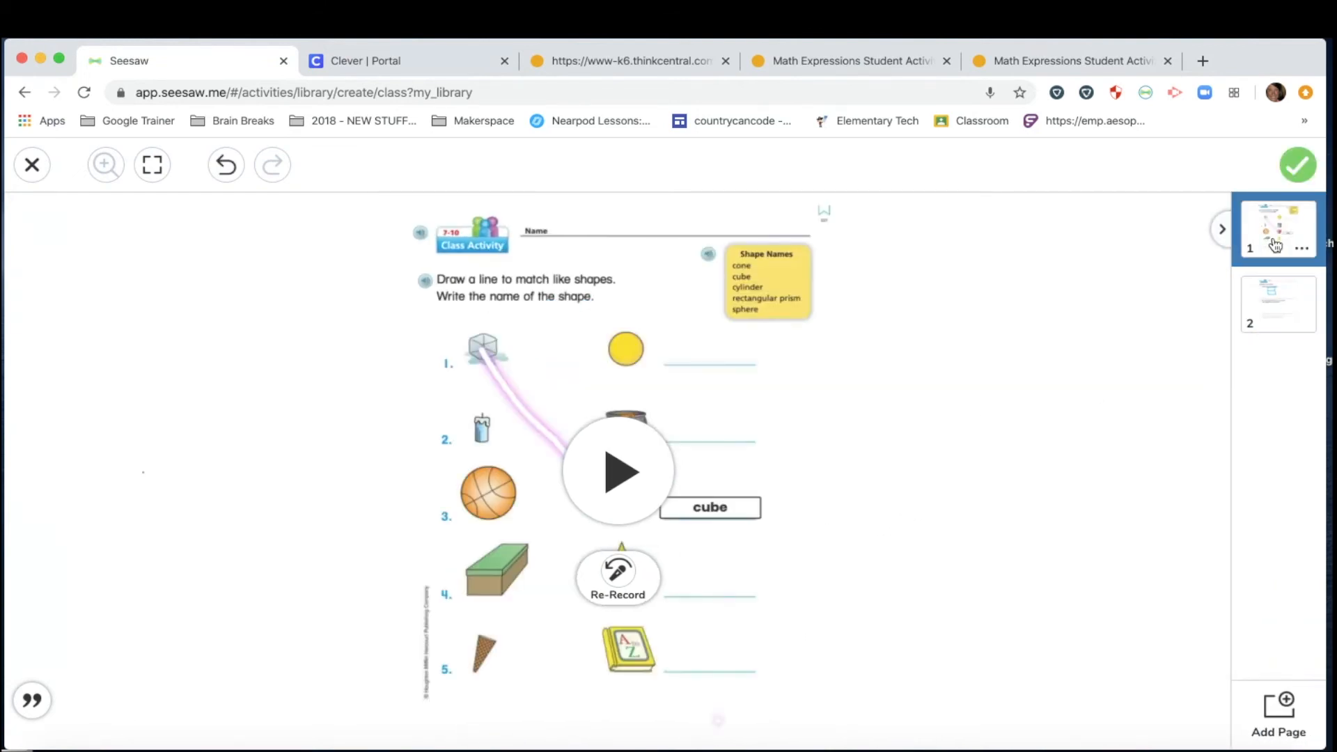
left_click(1282, 315)
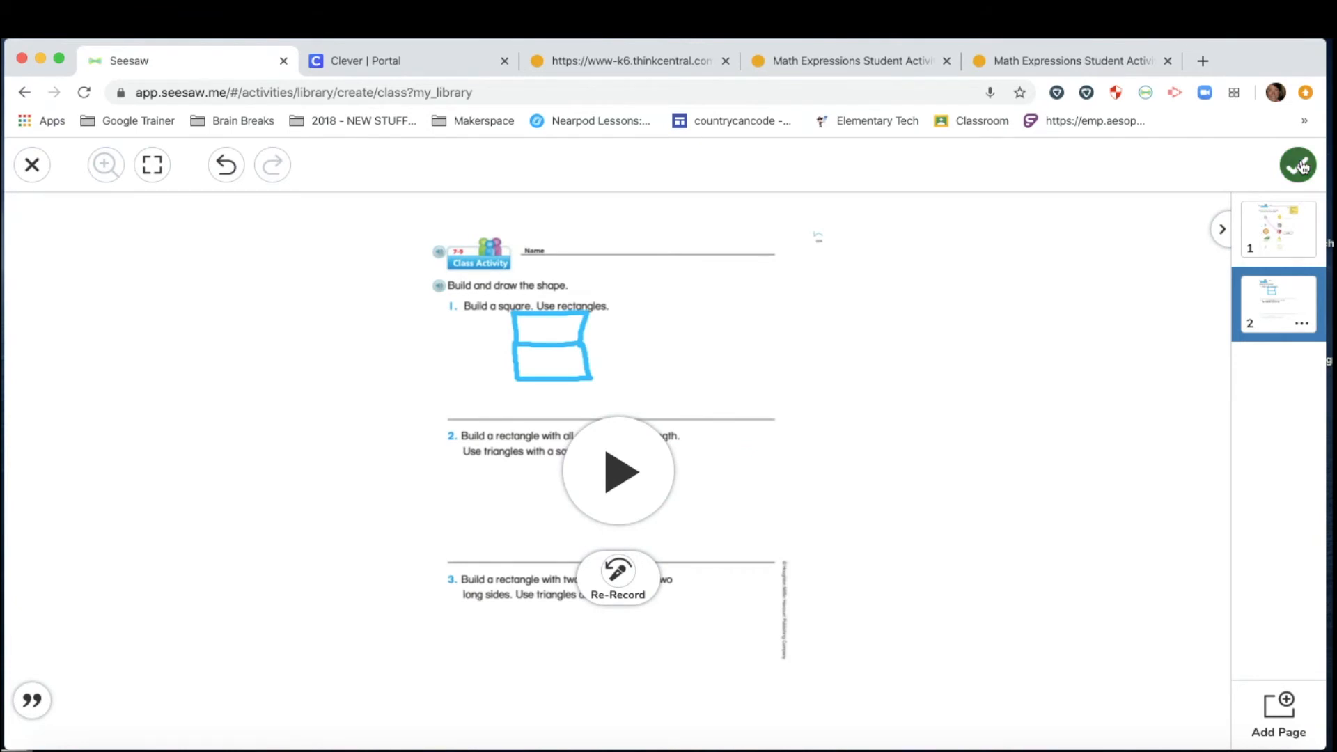
Save the two-page example to the activity and clear the stray text selection on the form.
left_click(1300, 166)
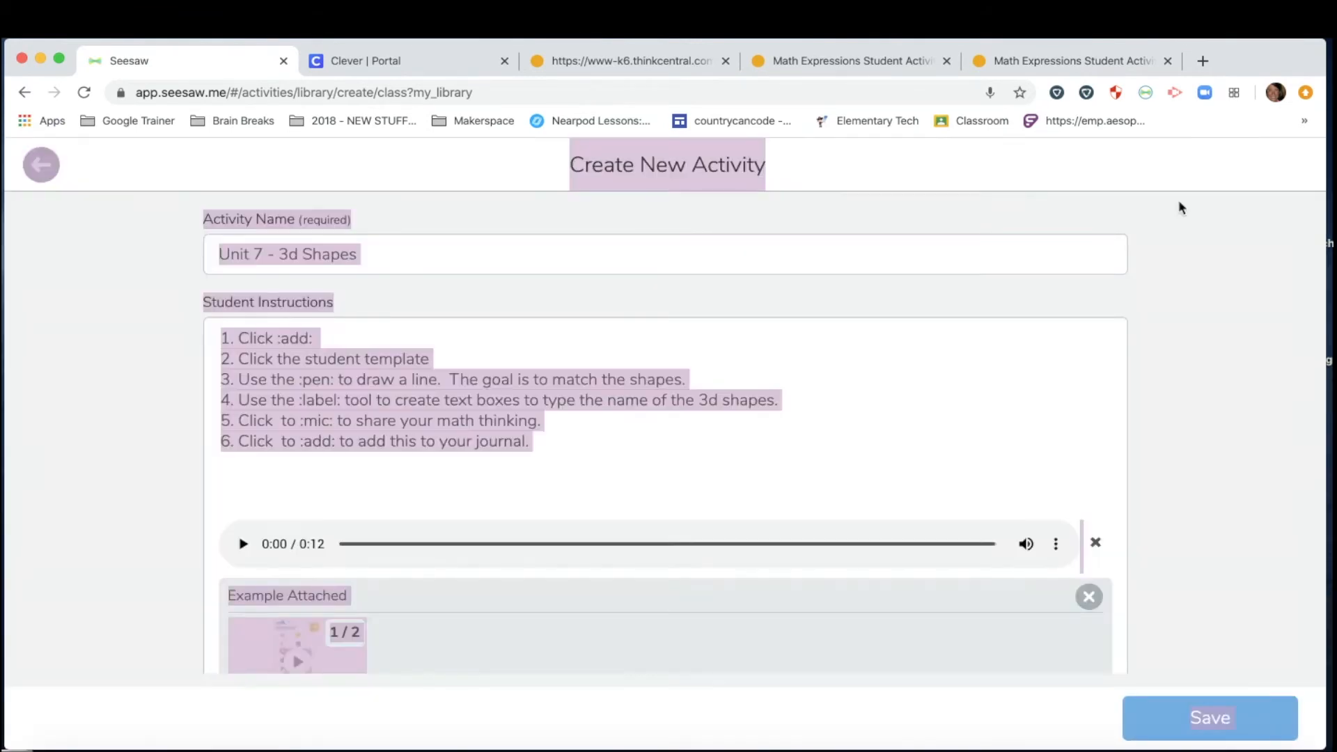
scroll(630, 532, "down", 5)
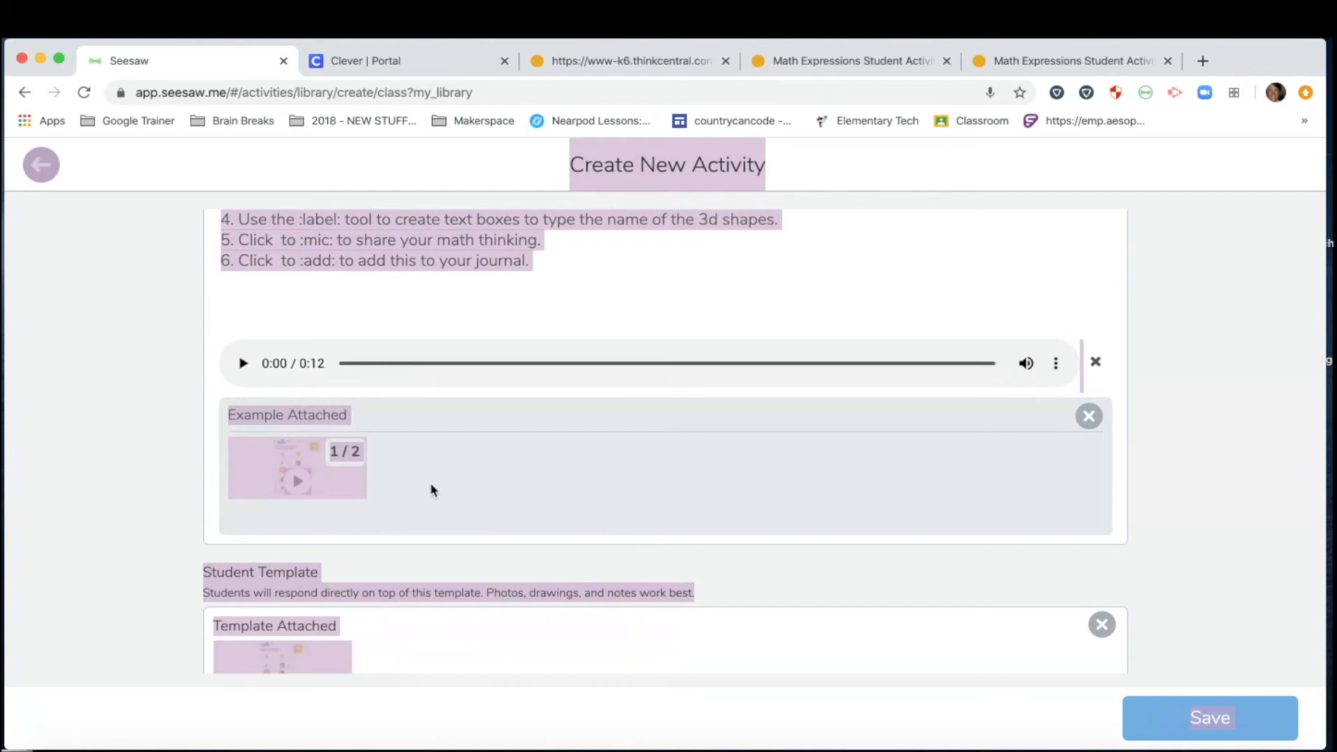
left_click(134, 484)
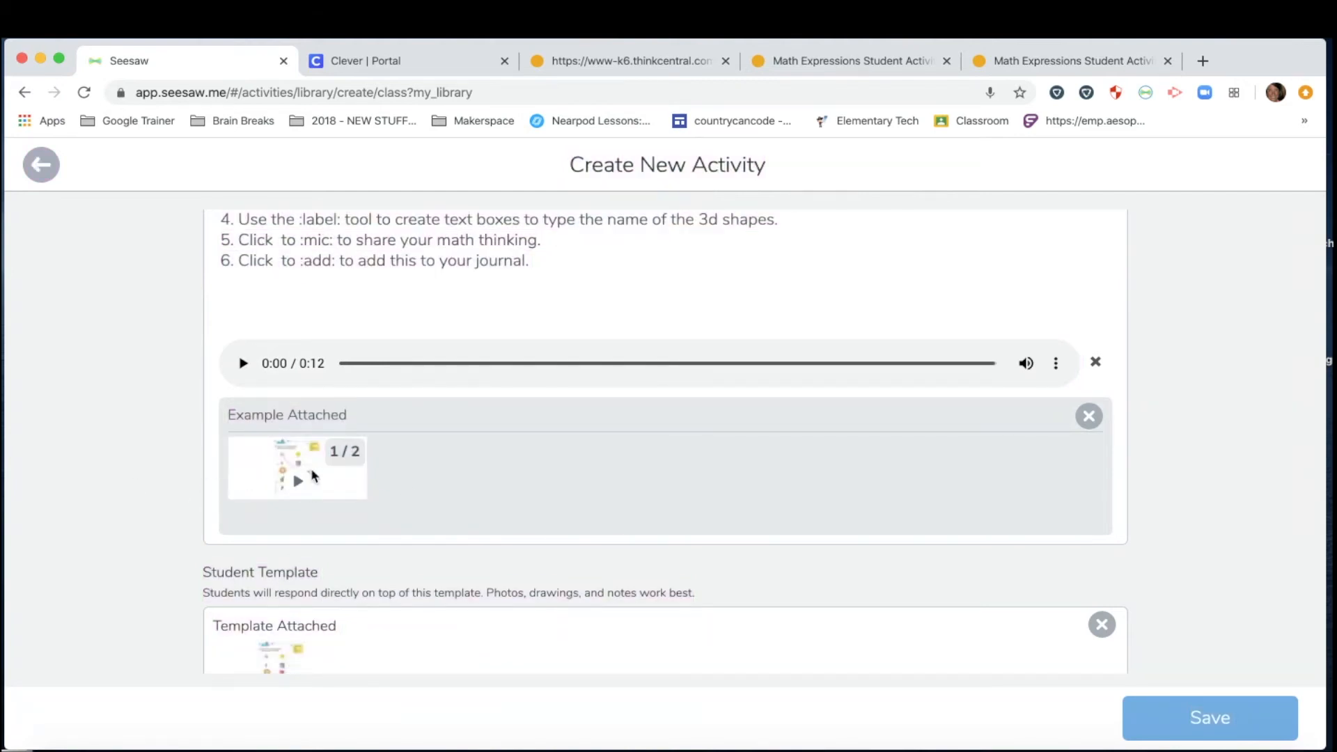
scroll(312, 474, "down", 3)
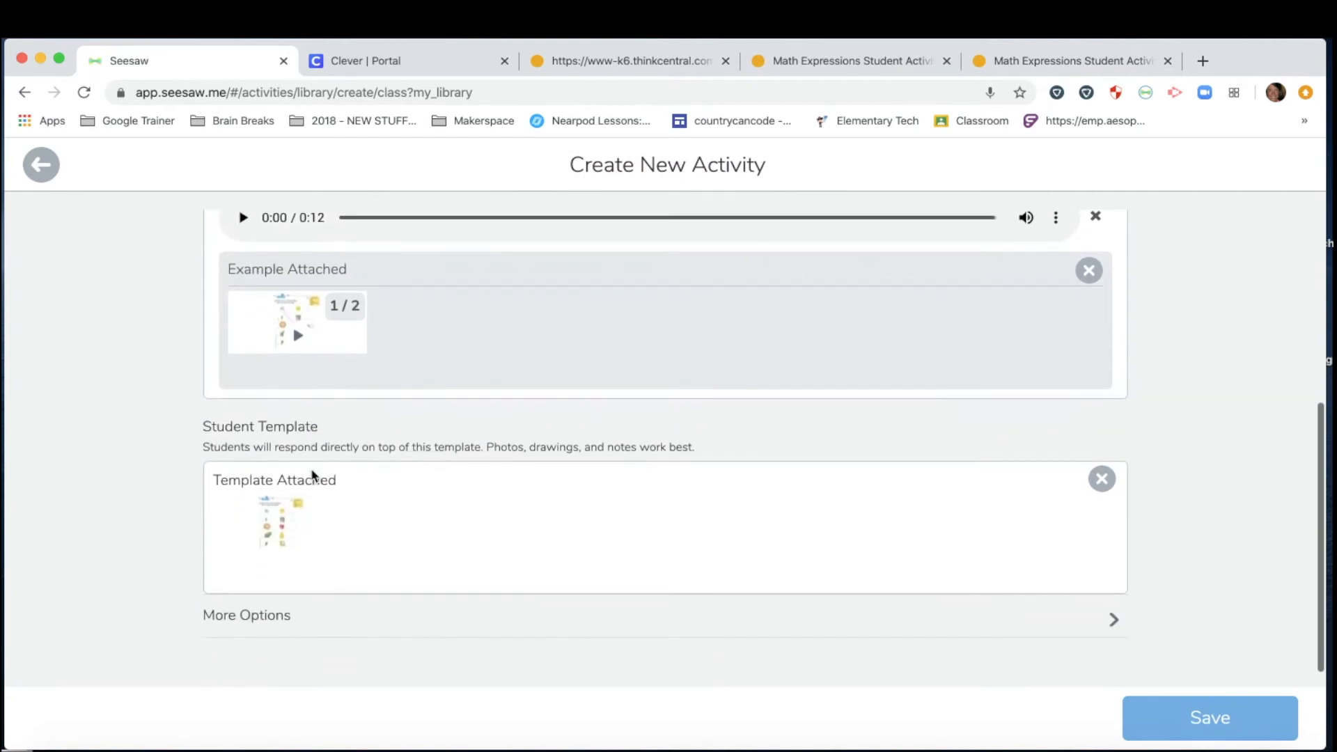
Add a blank second page to the student template and bring up Seesaw's capture options over the Math Expressions worksheet.
left_click(283, 532)
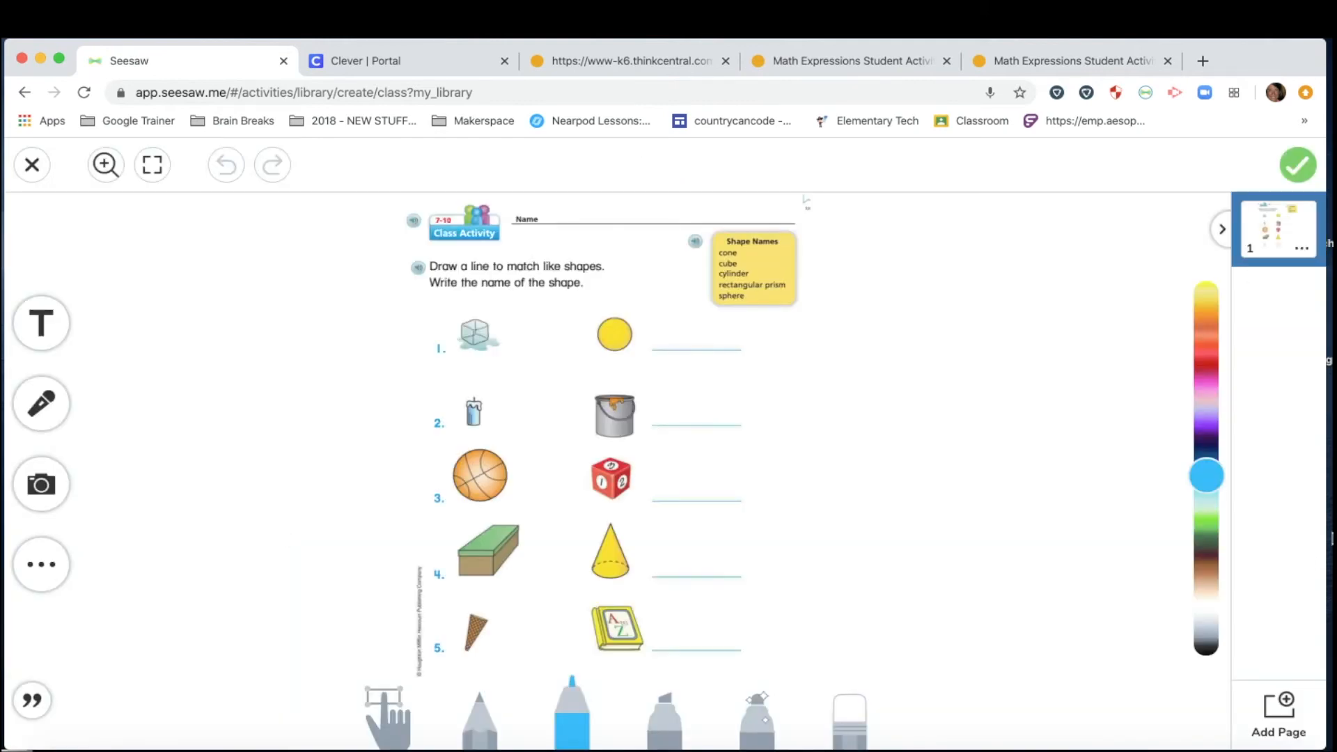
left_click(1277, 715)
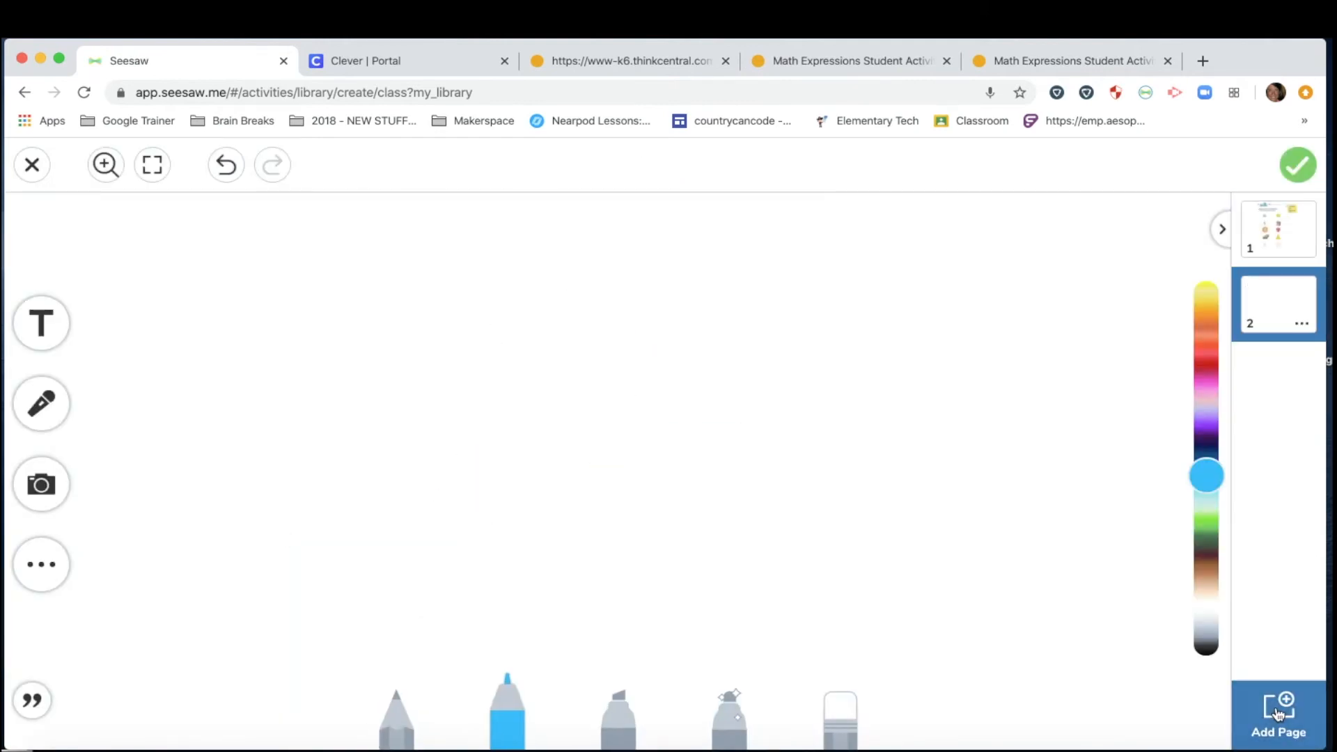
left_click(1035, 62)
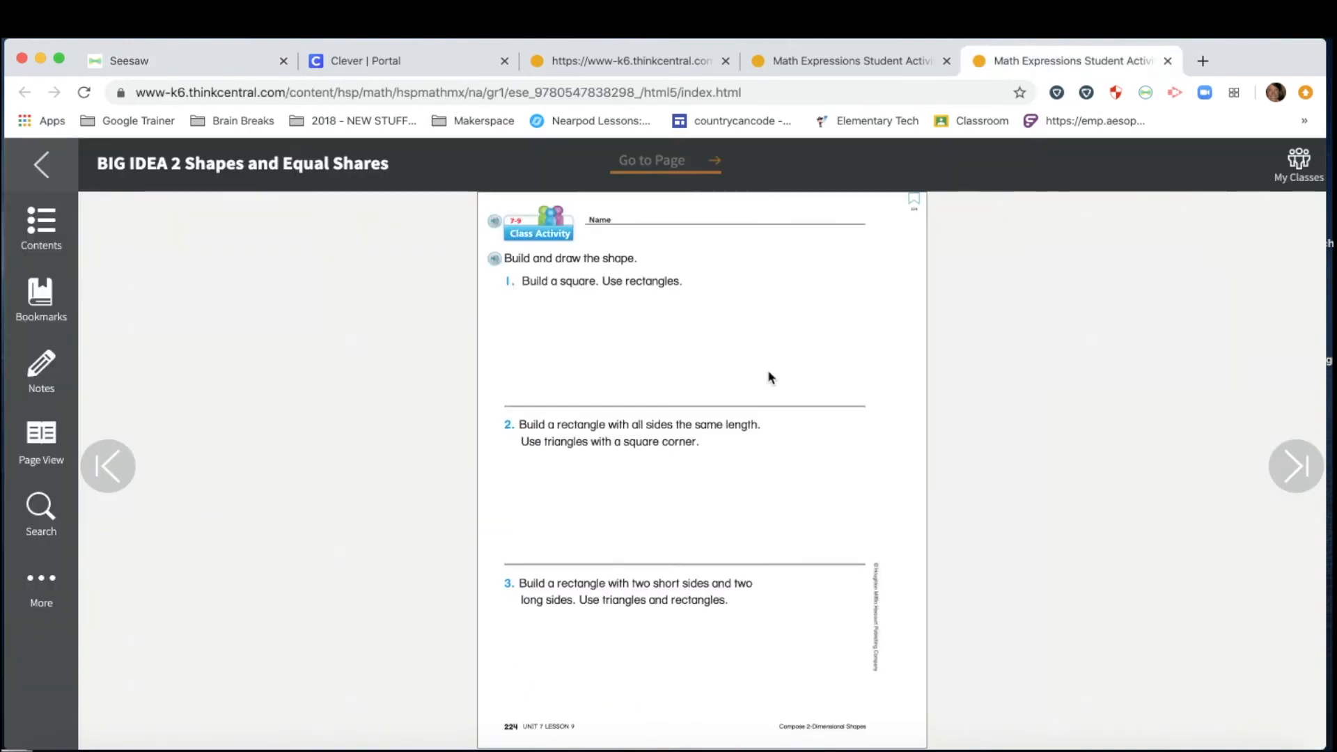
left_click(1146, 93)
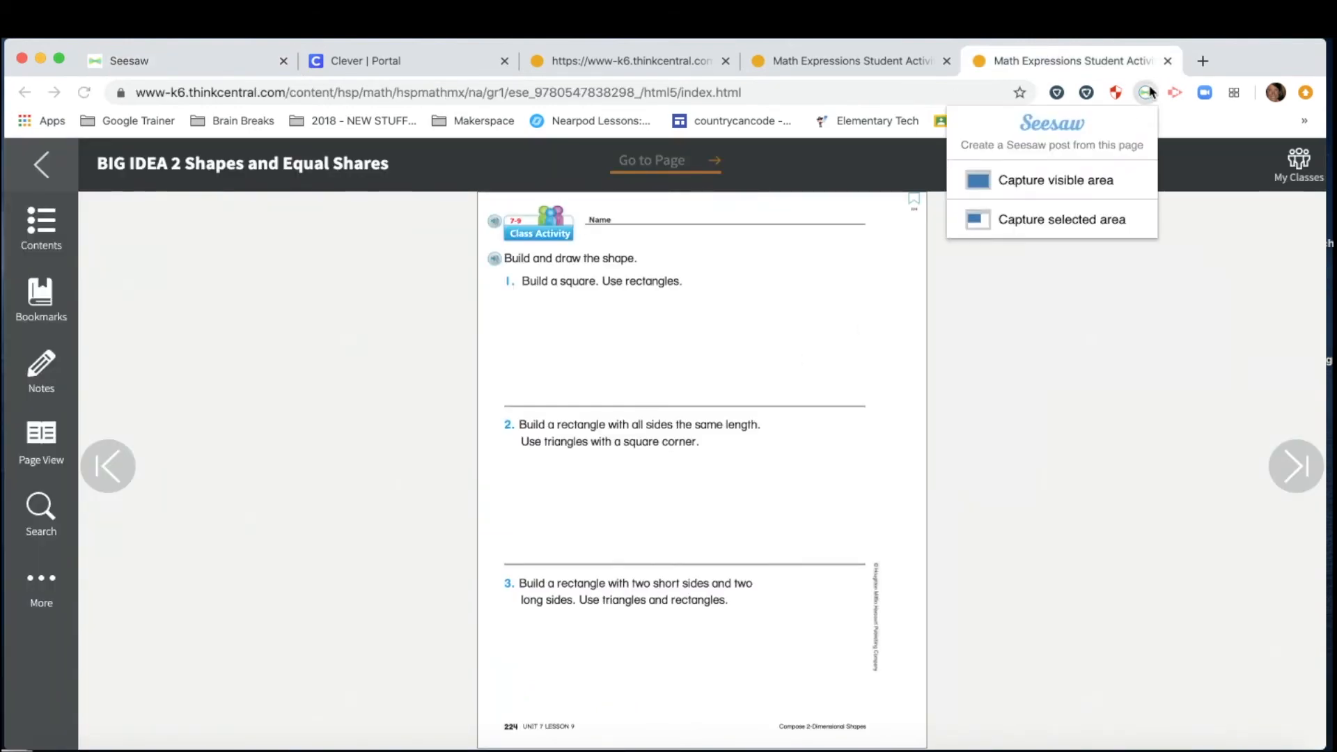
Capture the page 224 'Build and draw the shape' worksheet onto template page 2 and enlarge it to fill the page.
left_click(1064, 222)
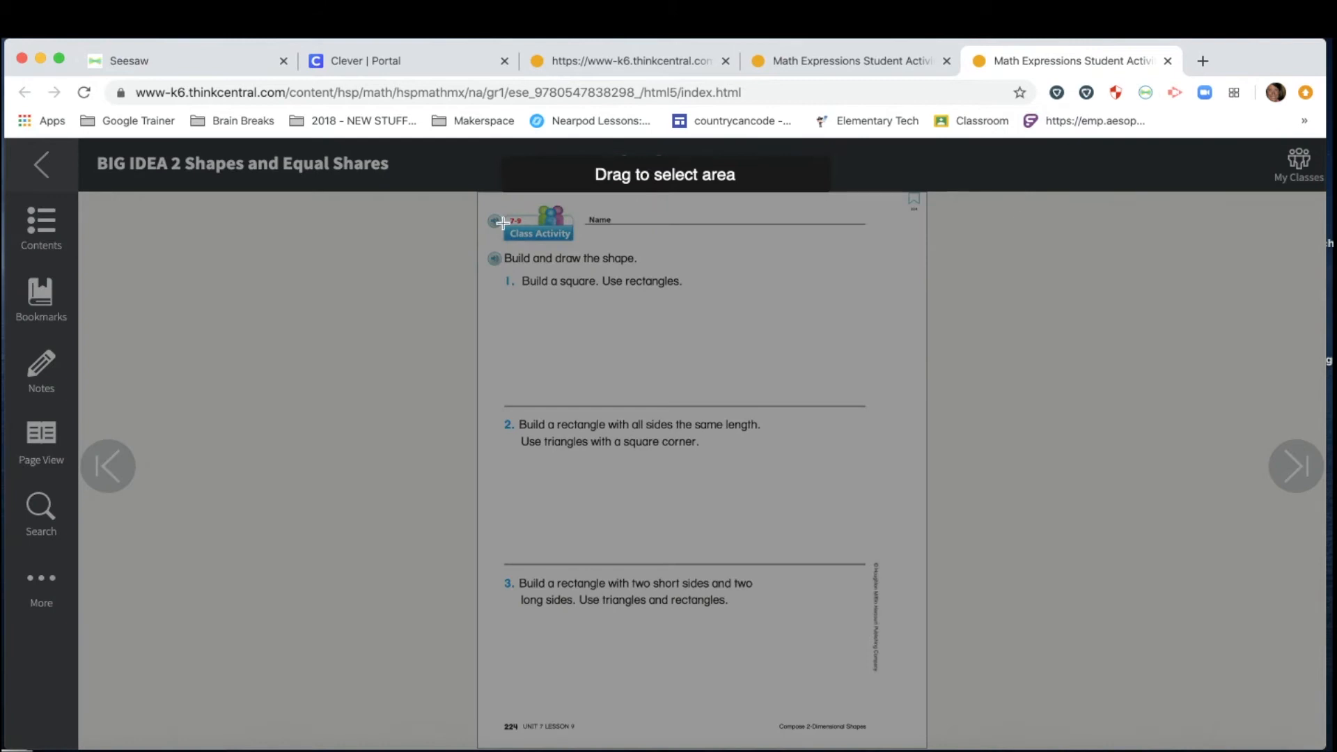
left_click_drag(487, 203, 900, 708)
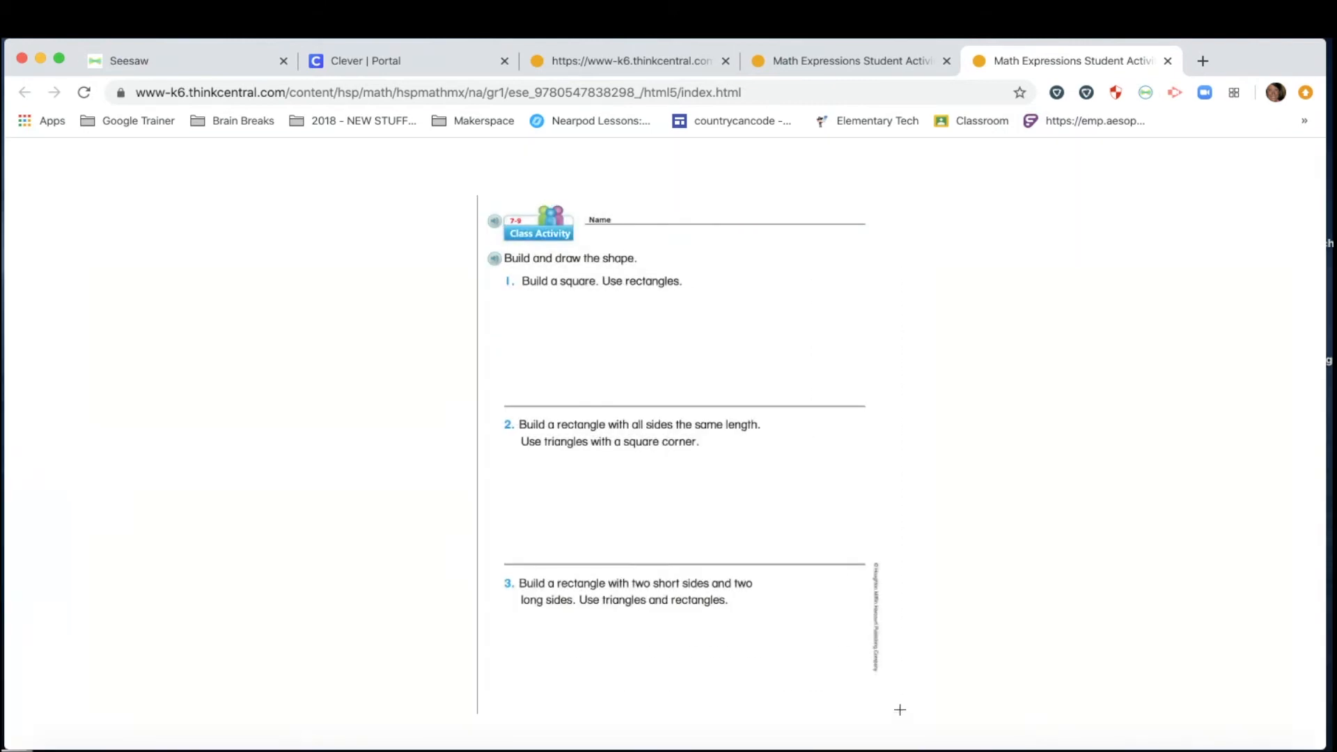
left_click_drag(496, 329, 399, 231)
left_click_drag(727, 613, 817, 656)
Lock the page 224 worksheet image and save the two-page template.
left_click(818, 446)
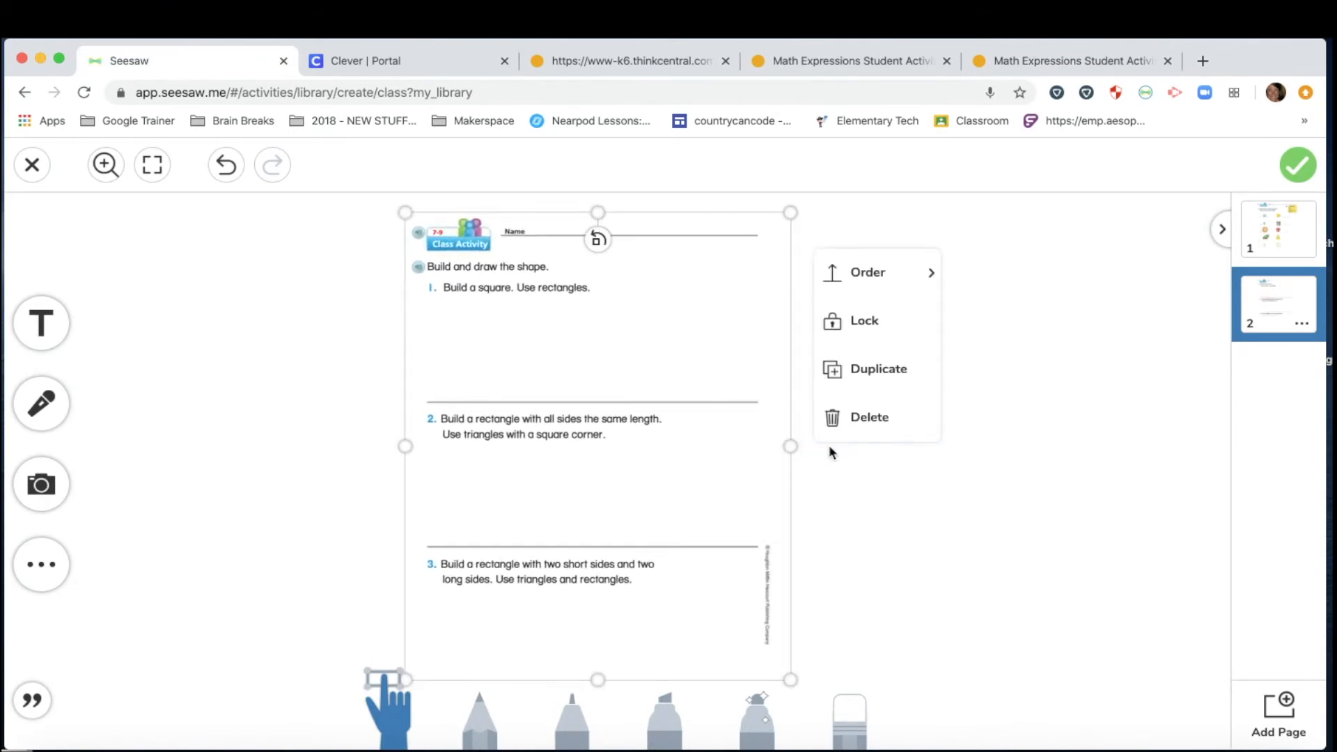
left_click(860, 336)
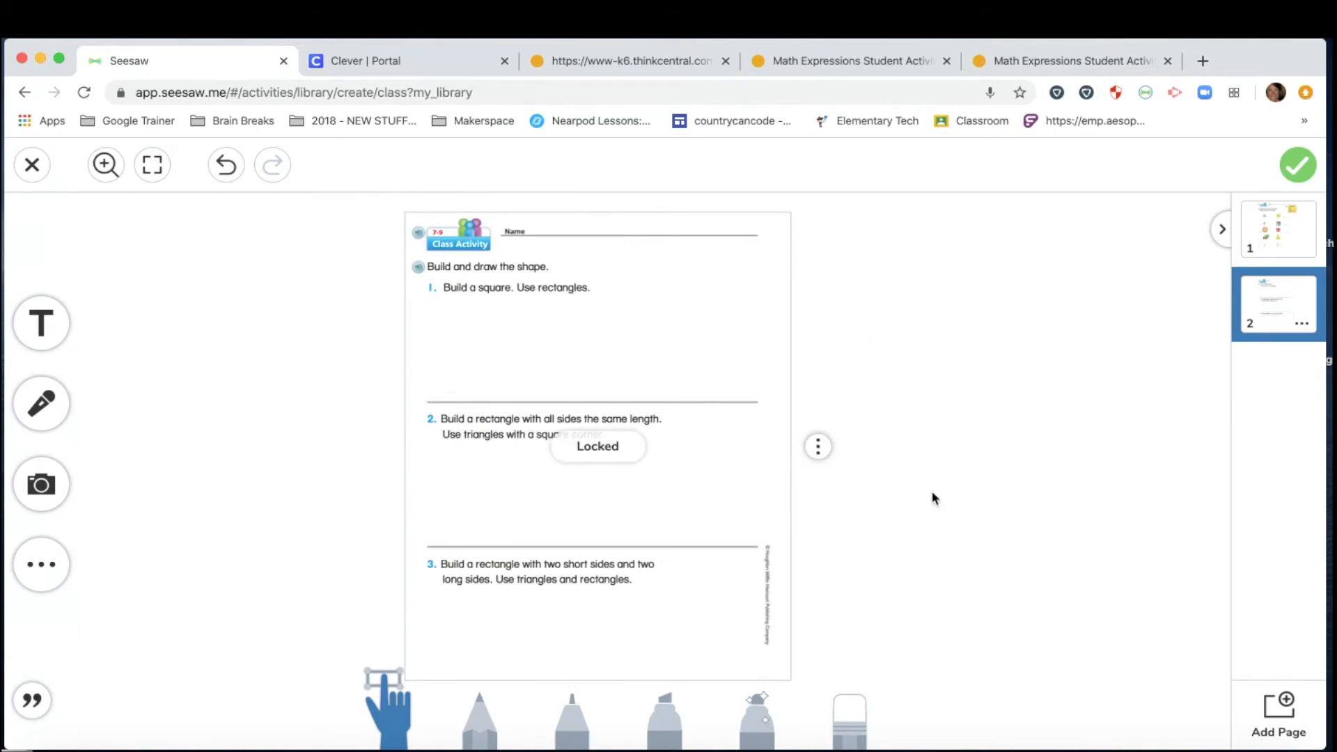
left_click(1298, 167)
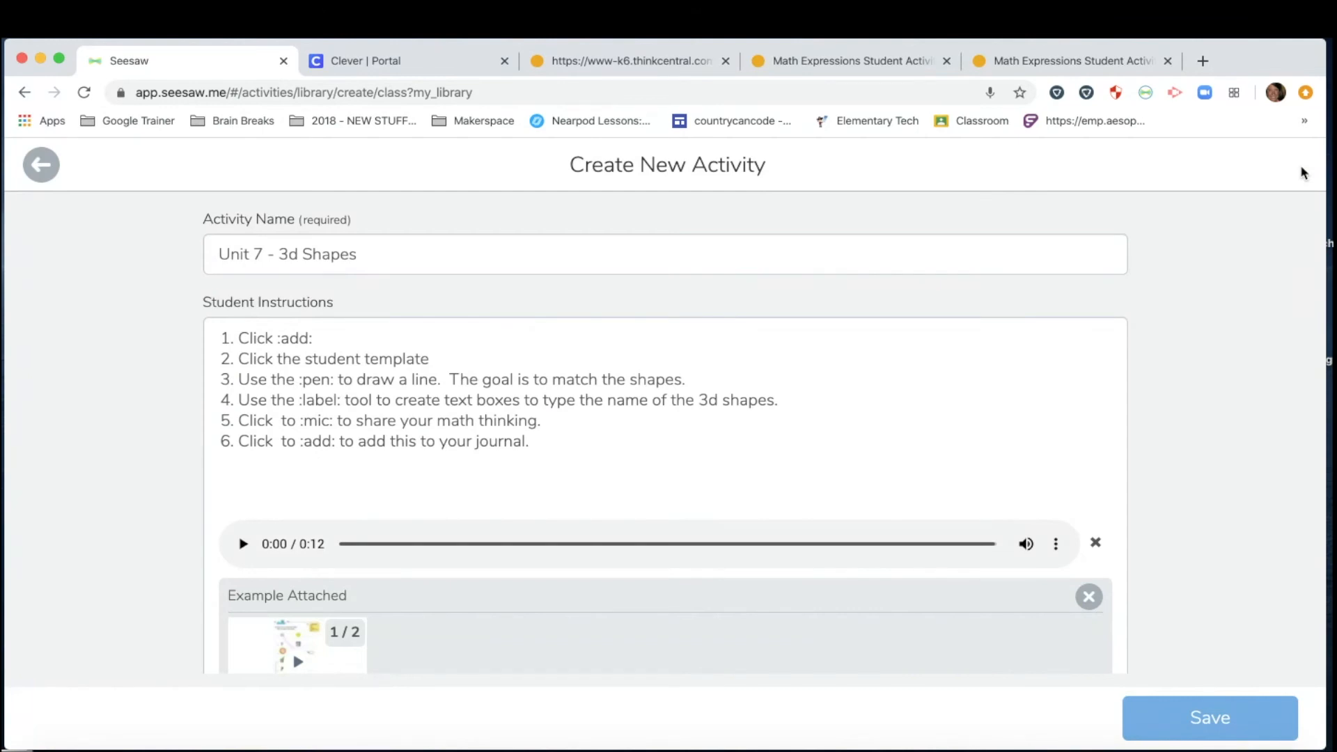
Save the 'Unit 7 - 3d Shapes' activity to My Library.
scroll(334, 370, "down", 5)
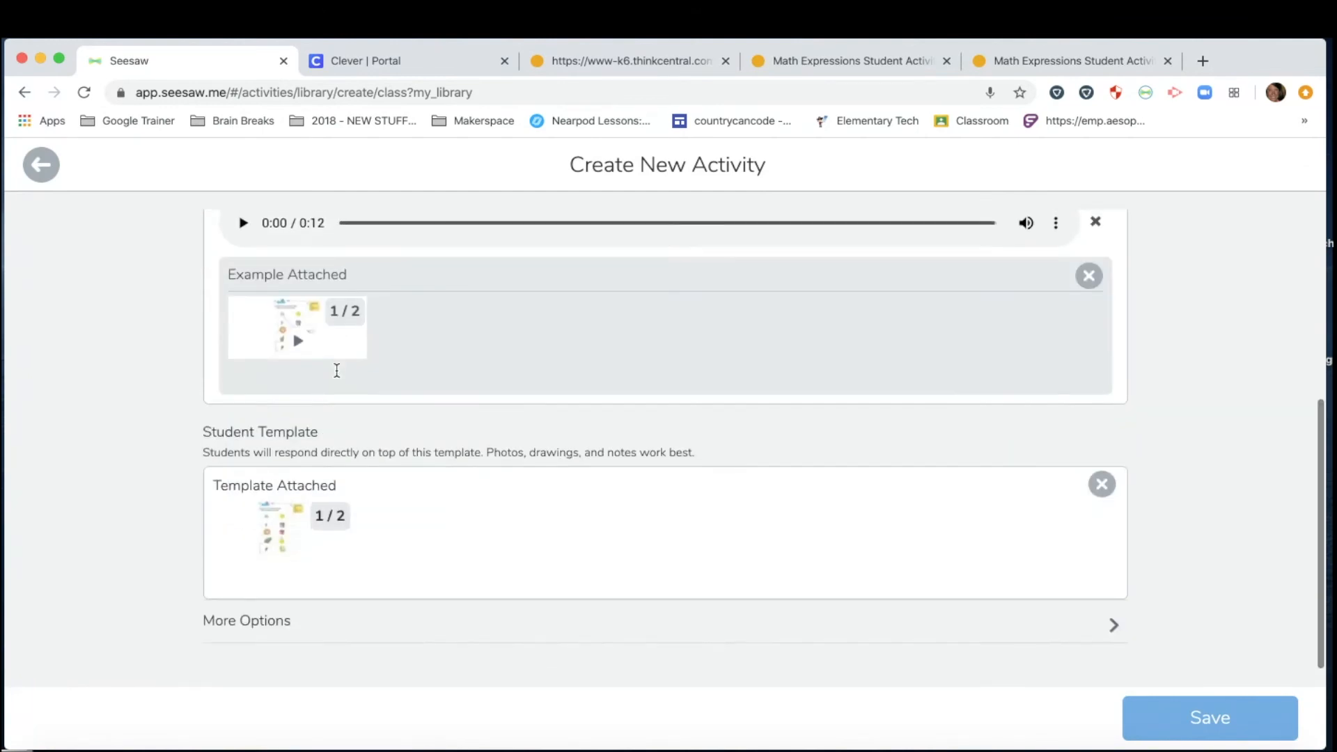
scroll(334, 369, "up", 3)
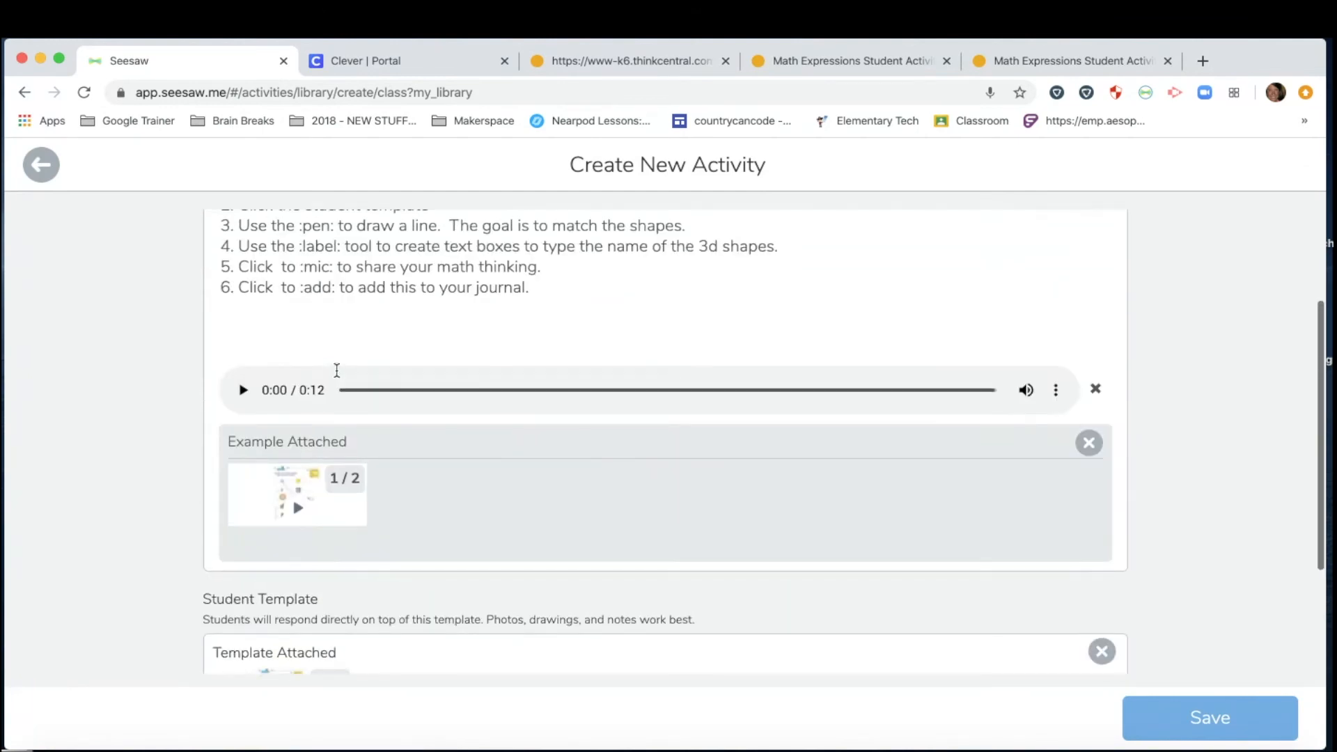
left_click(1218, 720)
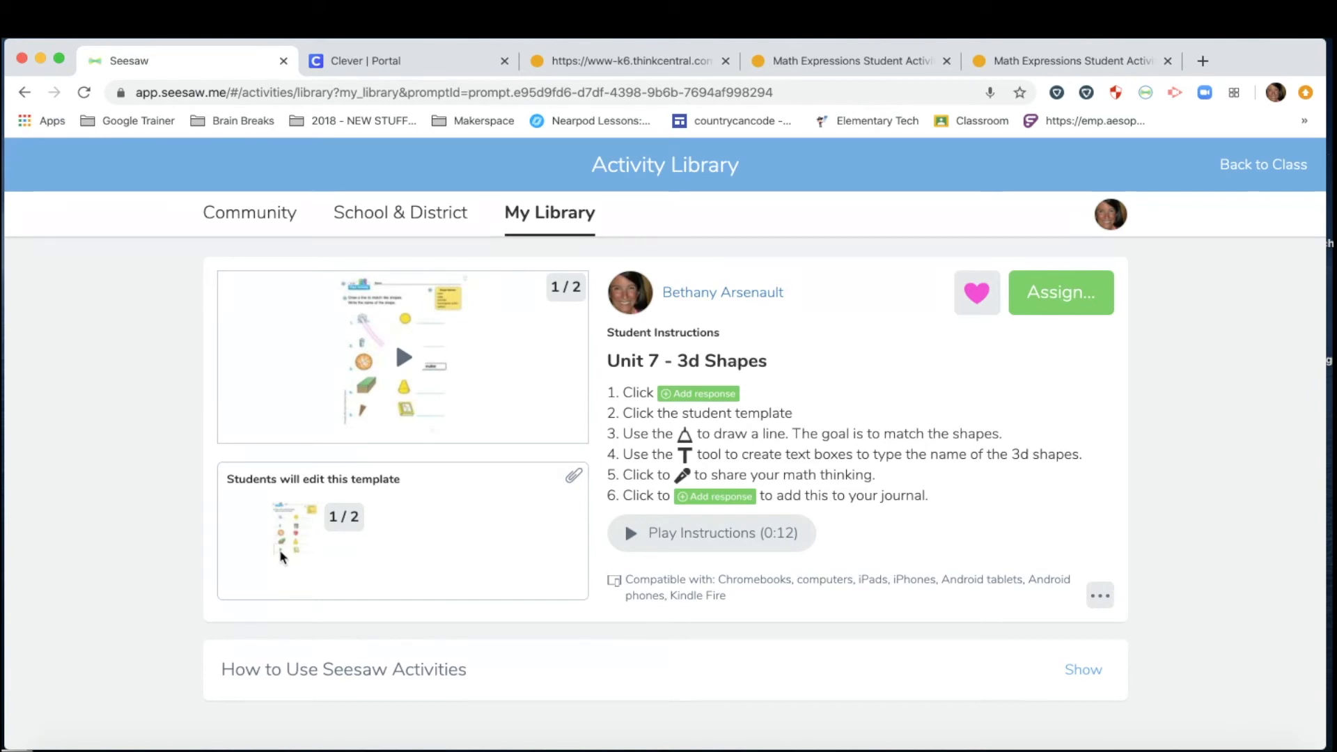
Assign 'Unit 7 - 3d Shapes' to the sample class and open that class's Activities.
left_click(1060, 305)
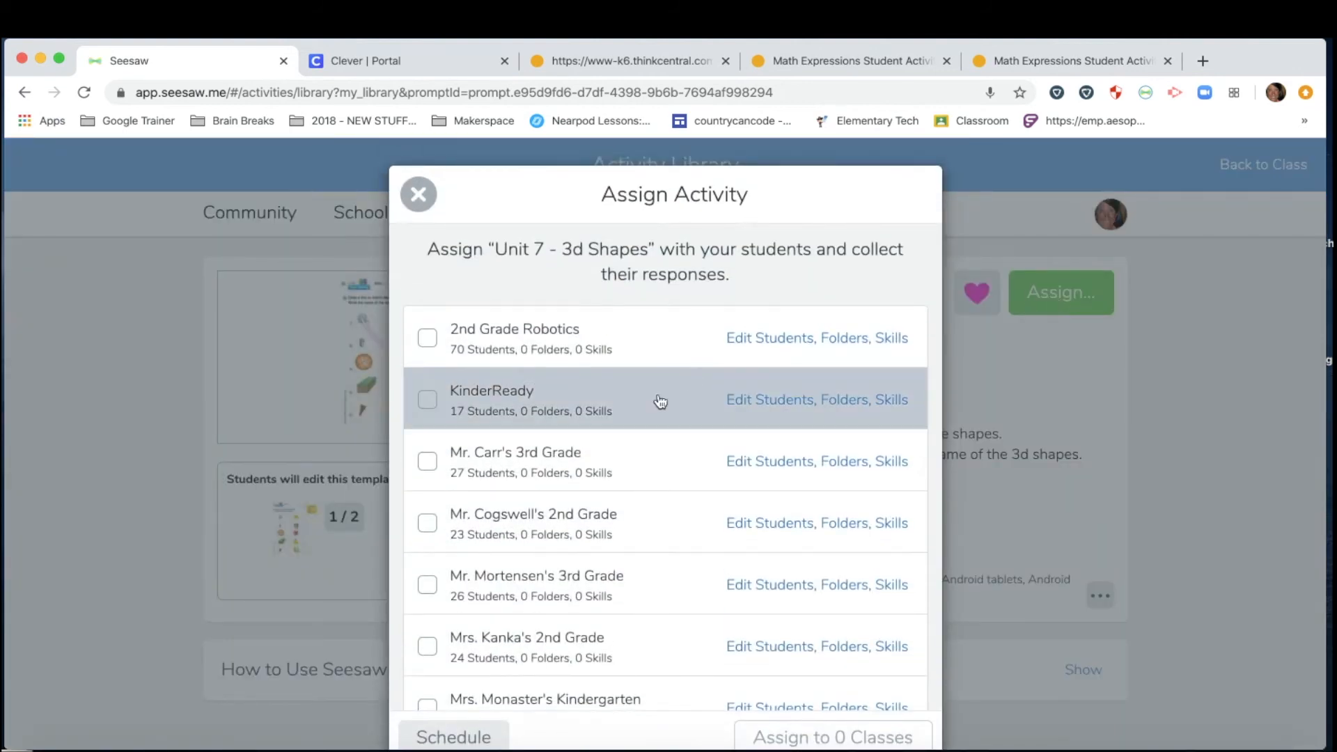
scroll(524, 539, "down", 3)
scroll(524, 545, "down", 10)
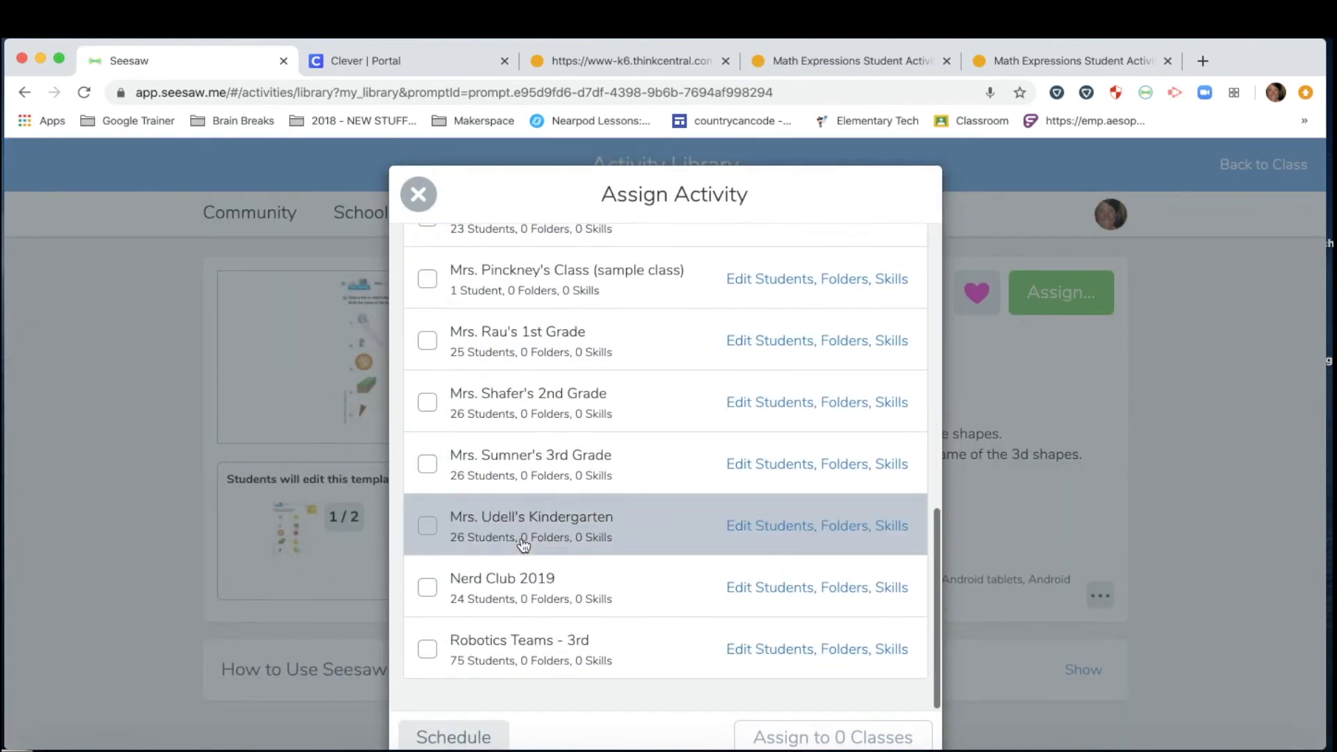
scroll(524, 544, "up", 10)
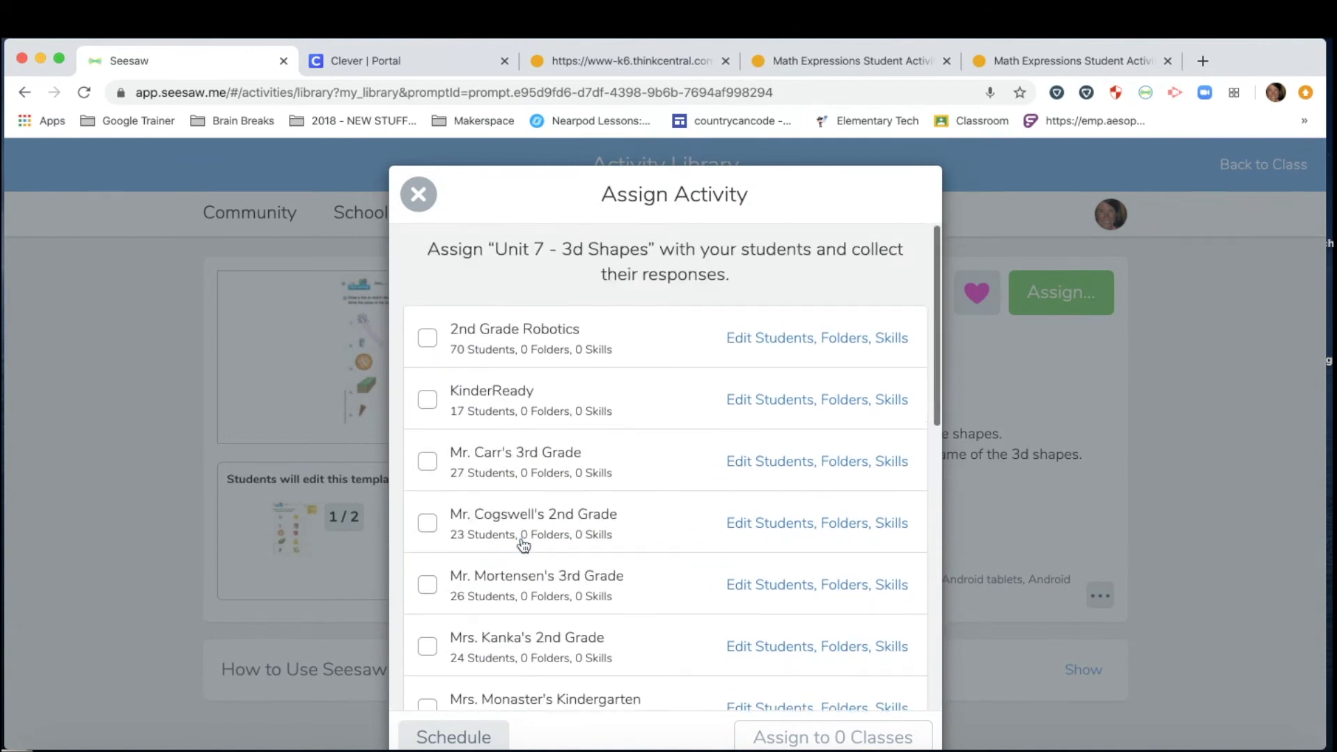
scroll(523, 545, "down", 7)
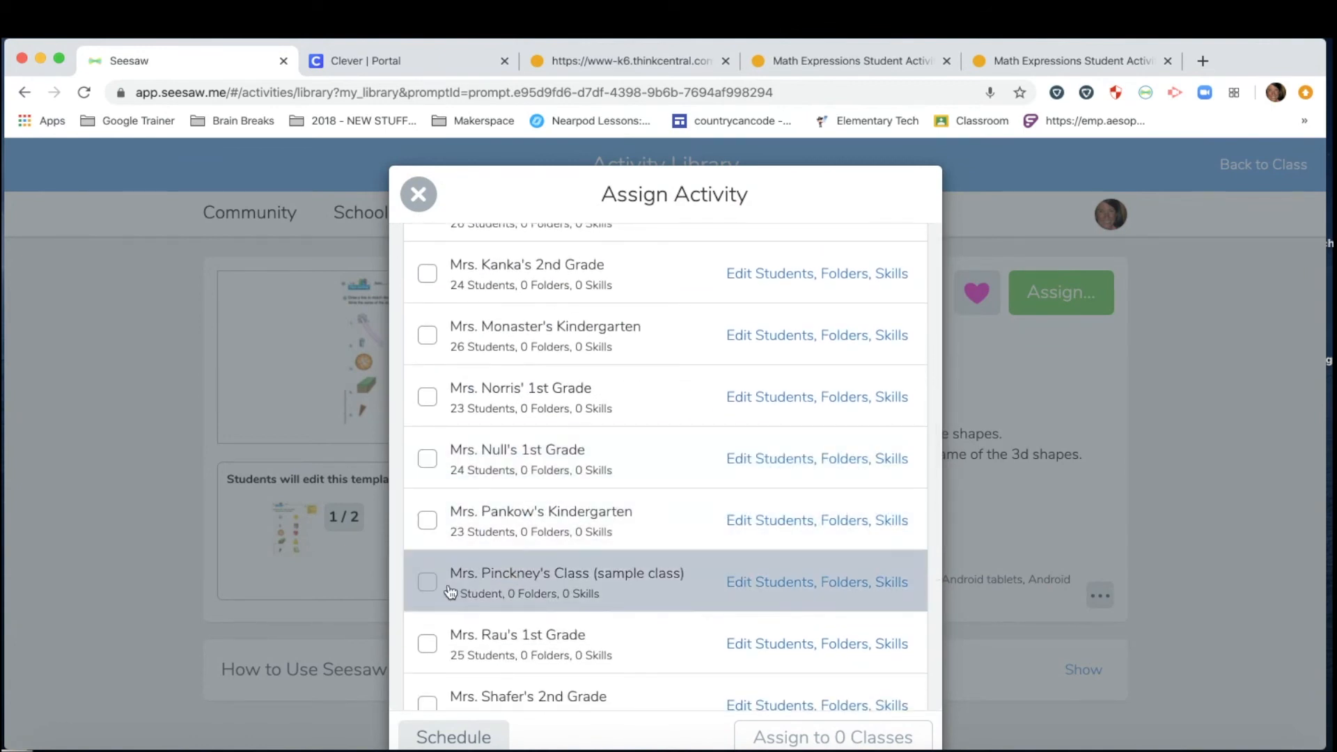
left_click(428, 583)
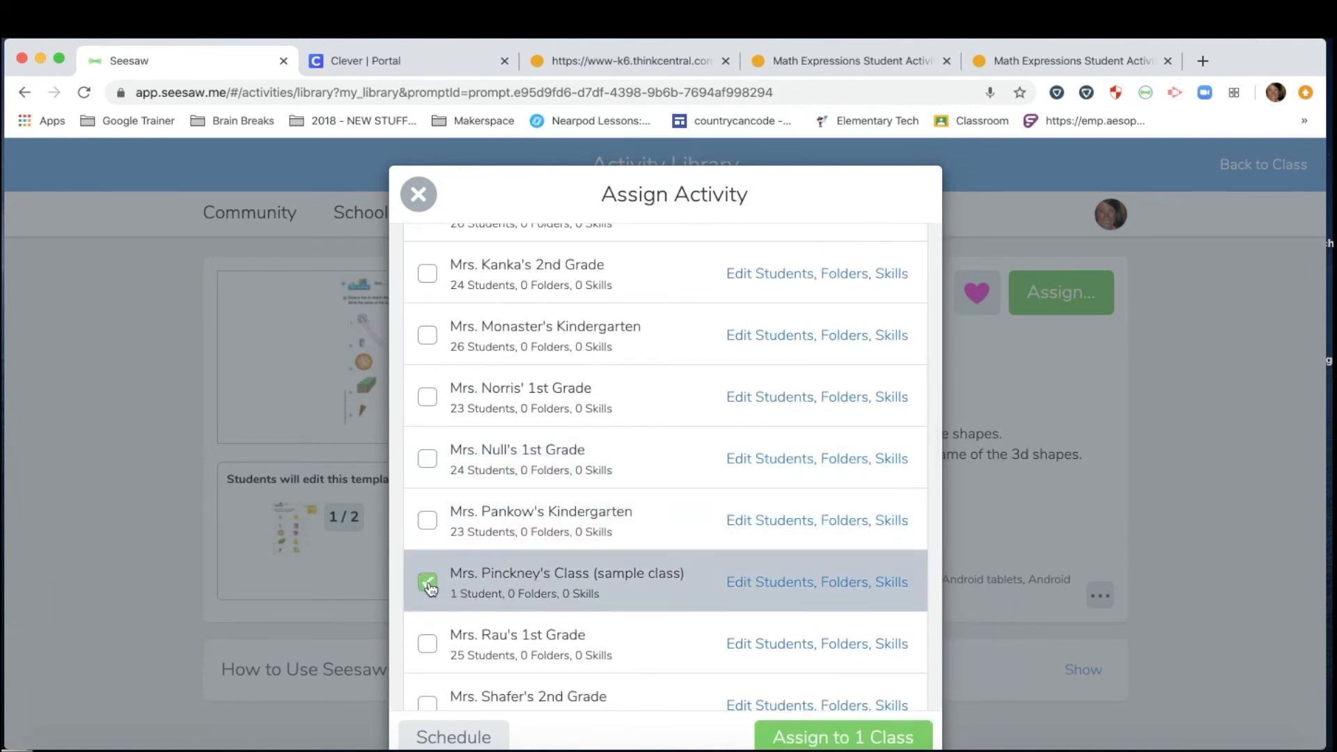
left_click(811, 738)
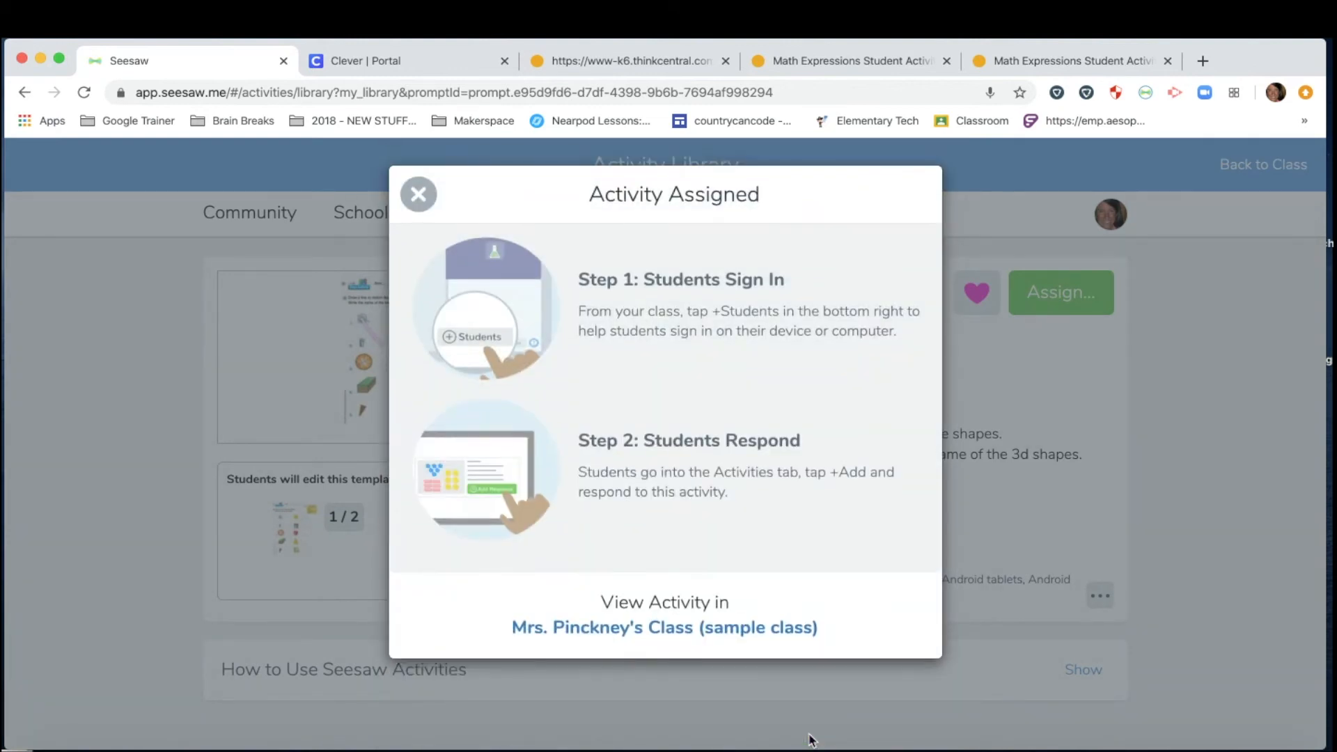
left_click(599, 631)
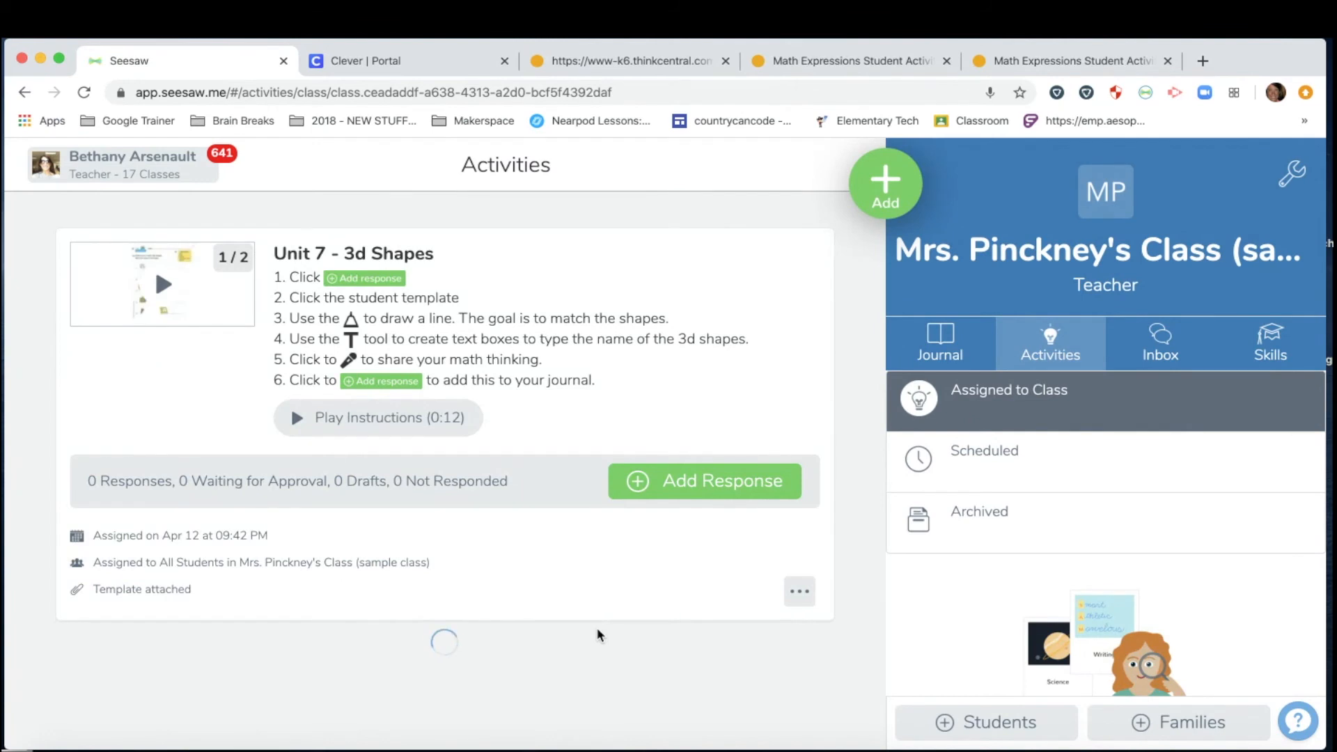
Go from the class Journal to Activities and open the 'Unit 7 - 3d Shapes' activity.
left_click(942, 342)
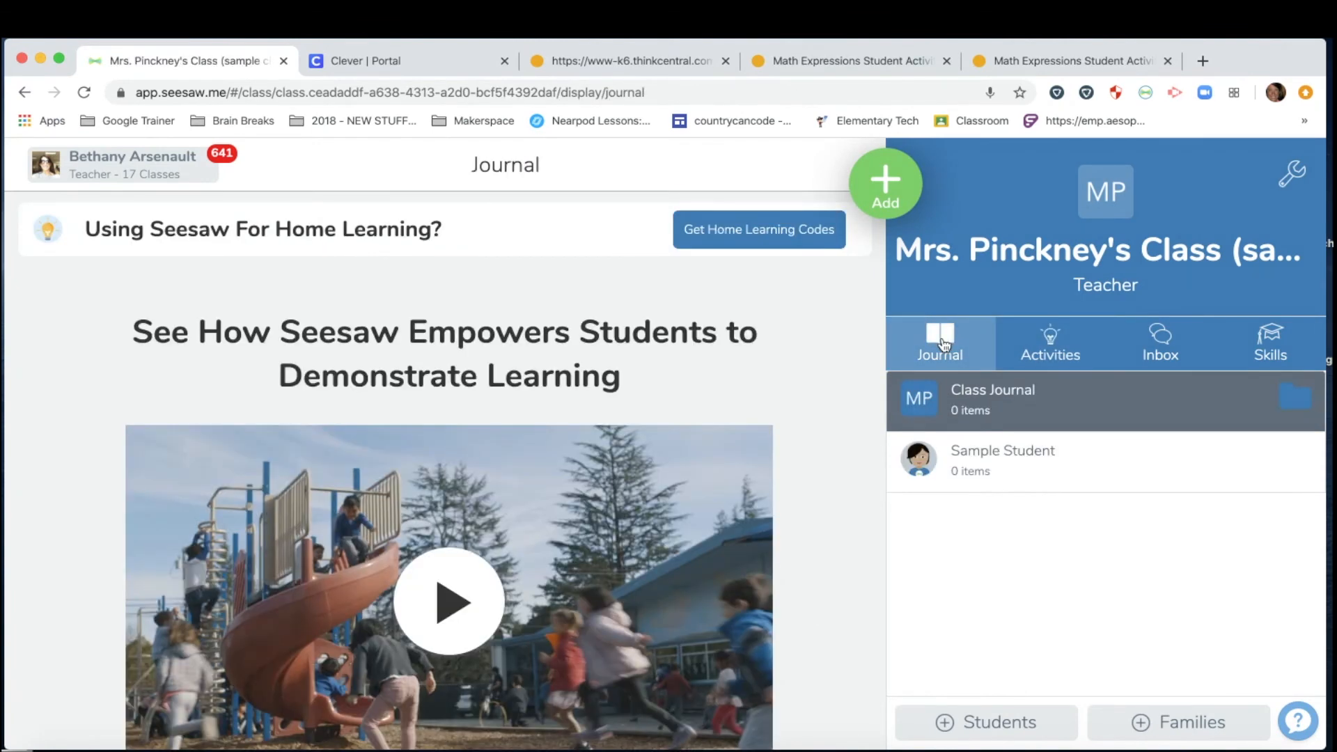
left_click(1052, 346)
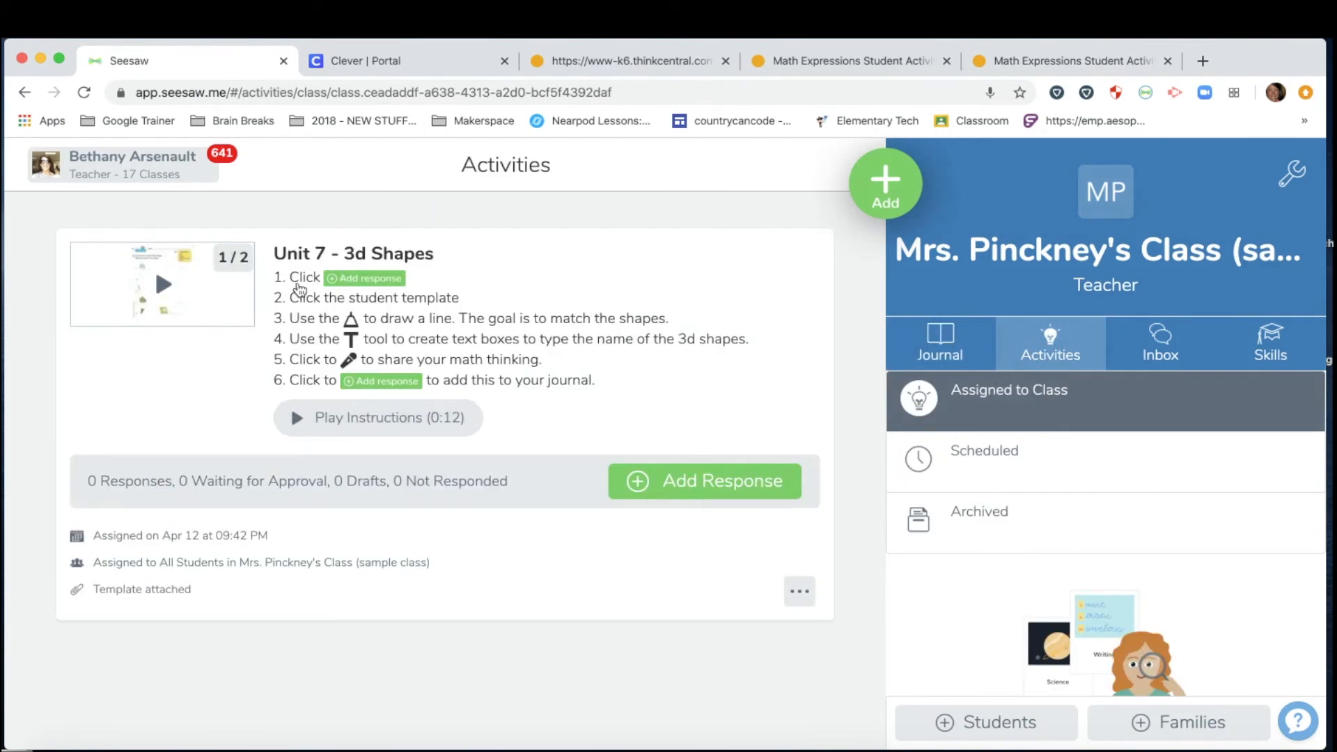
left_click(352, 296)
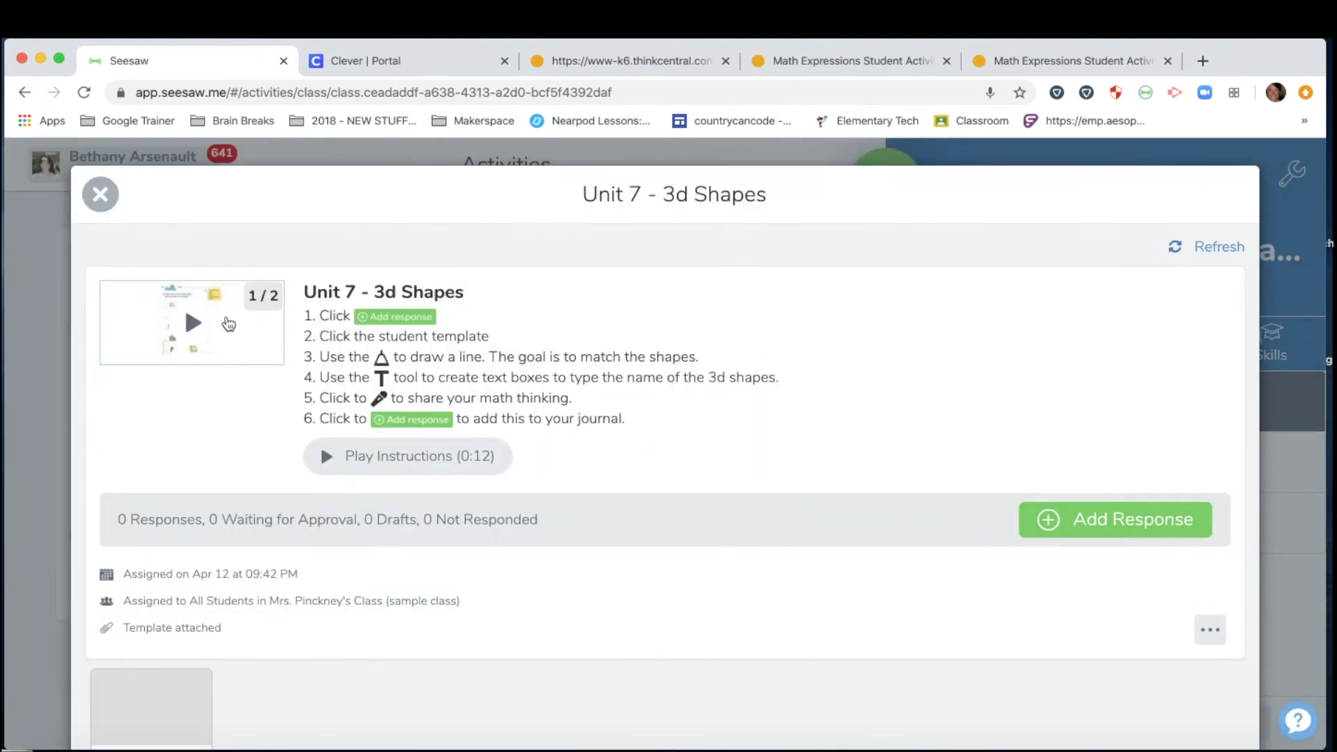
Preview both pages of the activity's example, then close the preview.
left_click(184, 326)
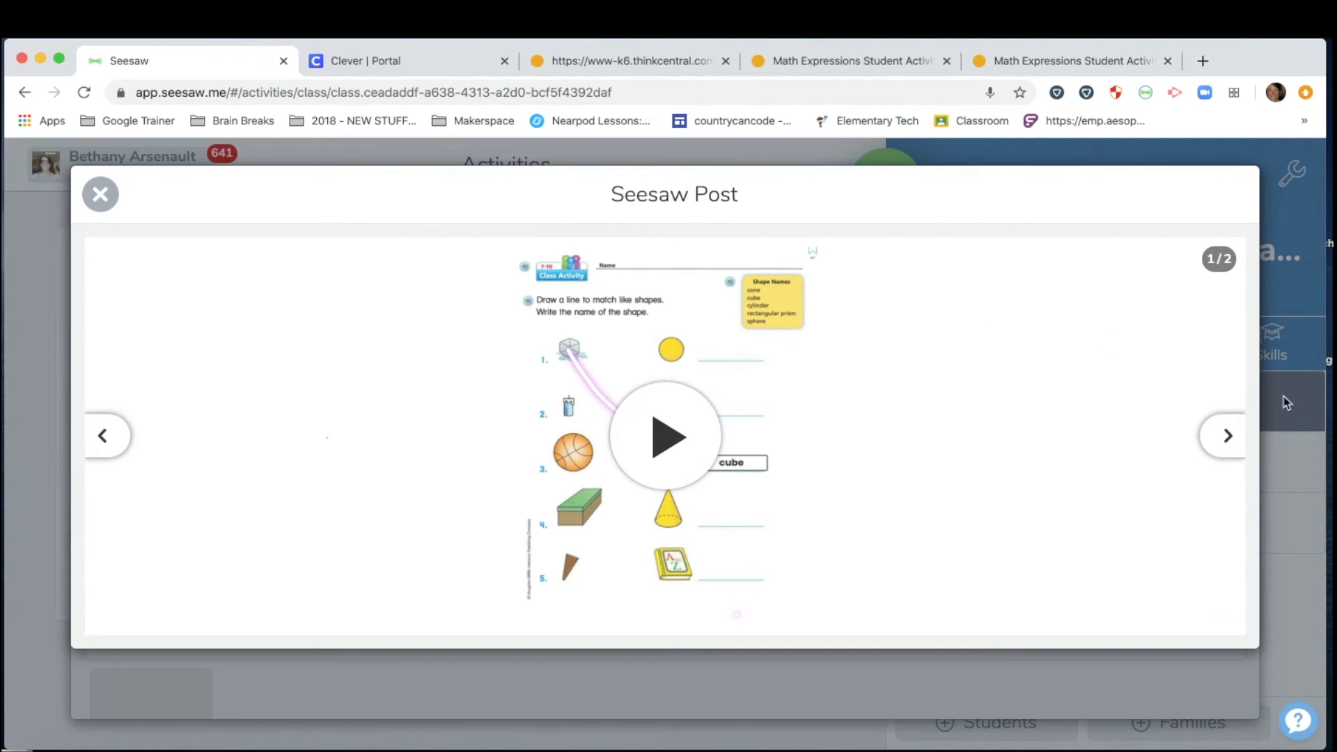
left_click(1227, 438)
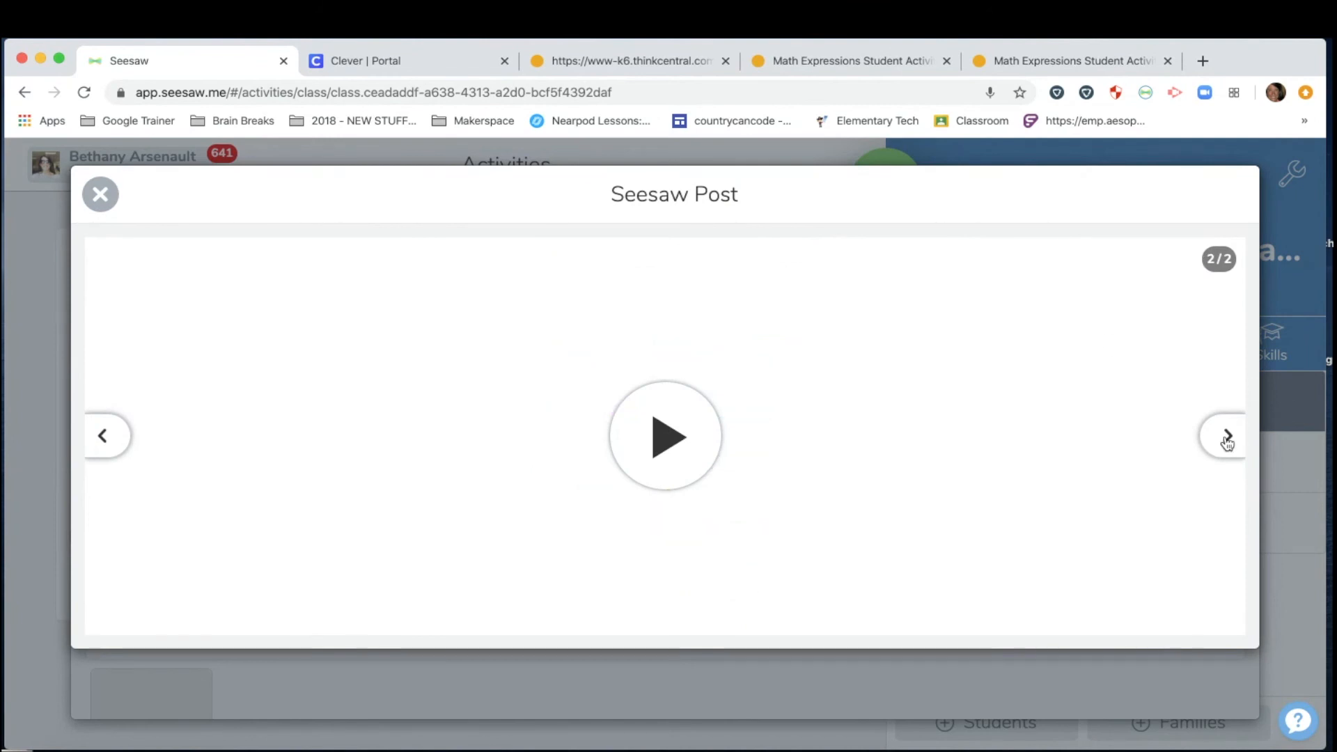
left_click(104, 437)
left_click(98, 196)
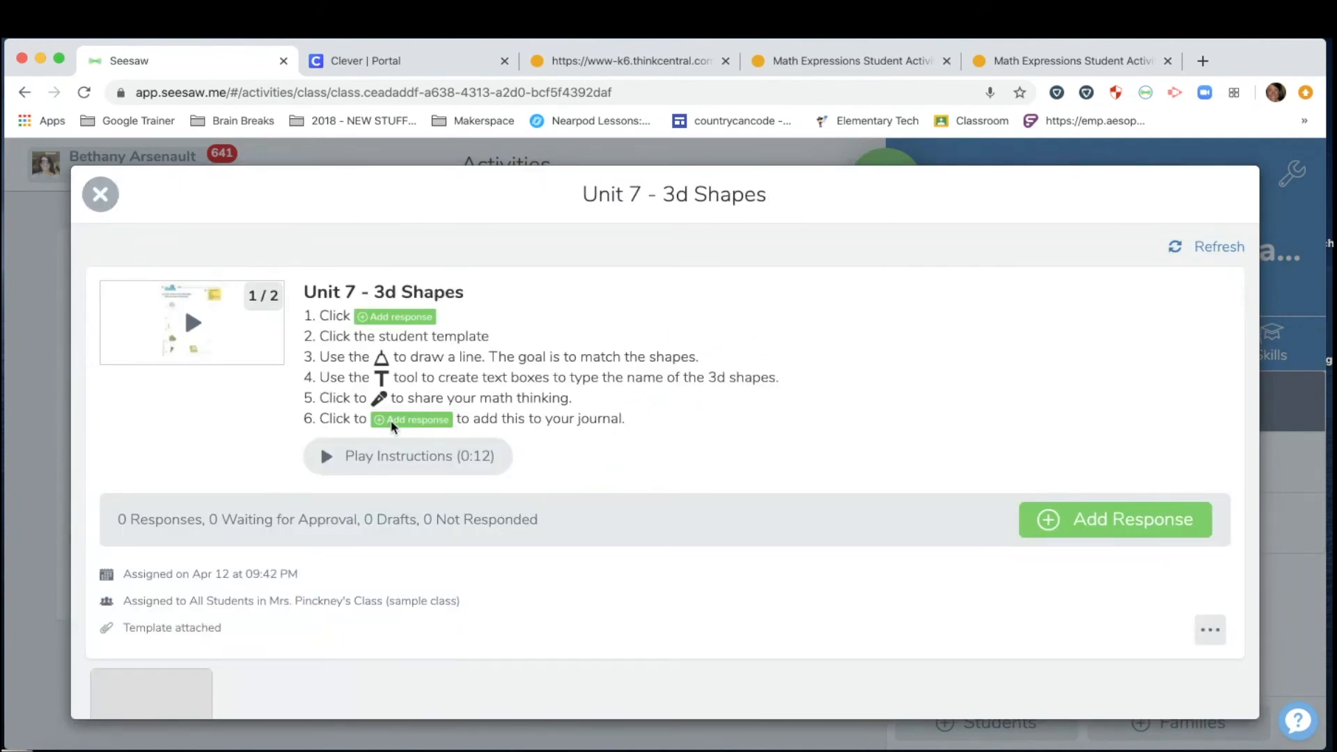
scroll(393, 427, "down", 2)
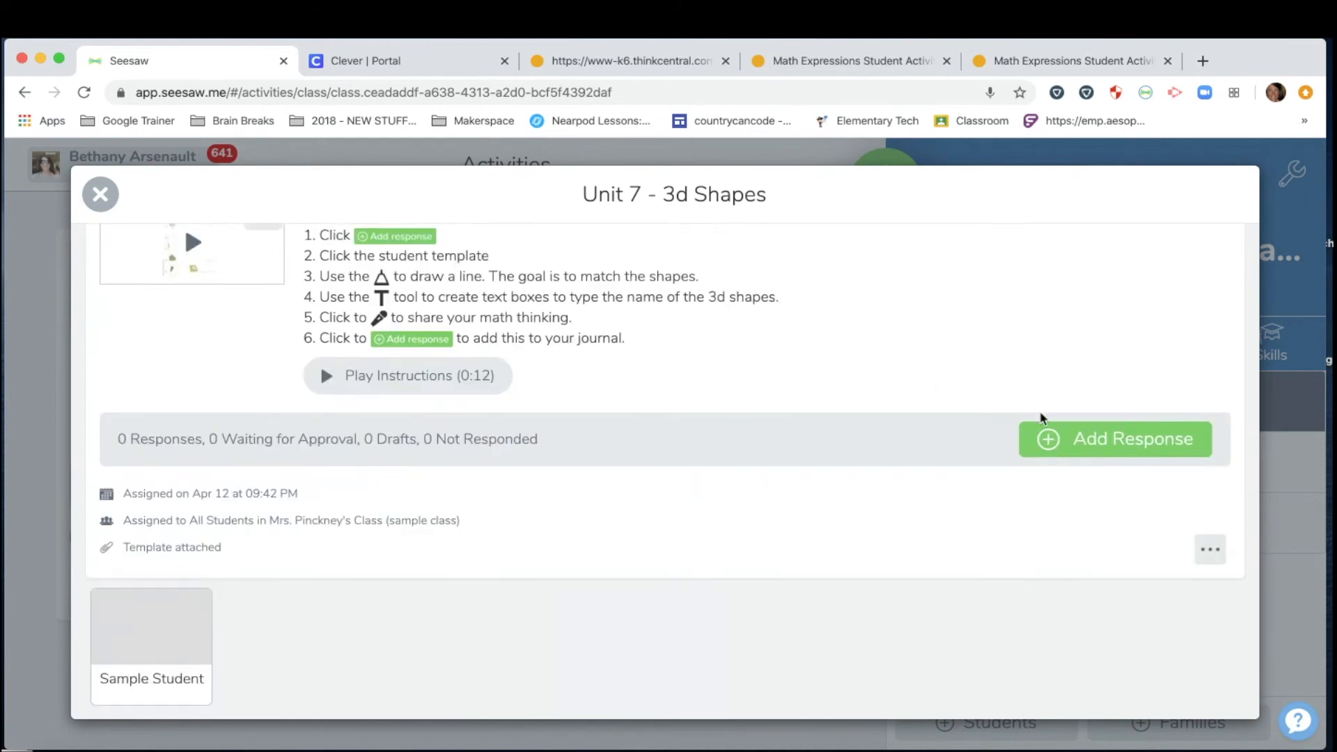
Start a response as Sample Student and view the template's page 2 and page 1.
left_click(1066, 439)
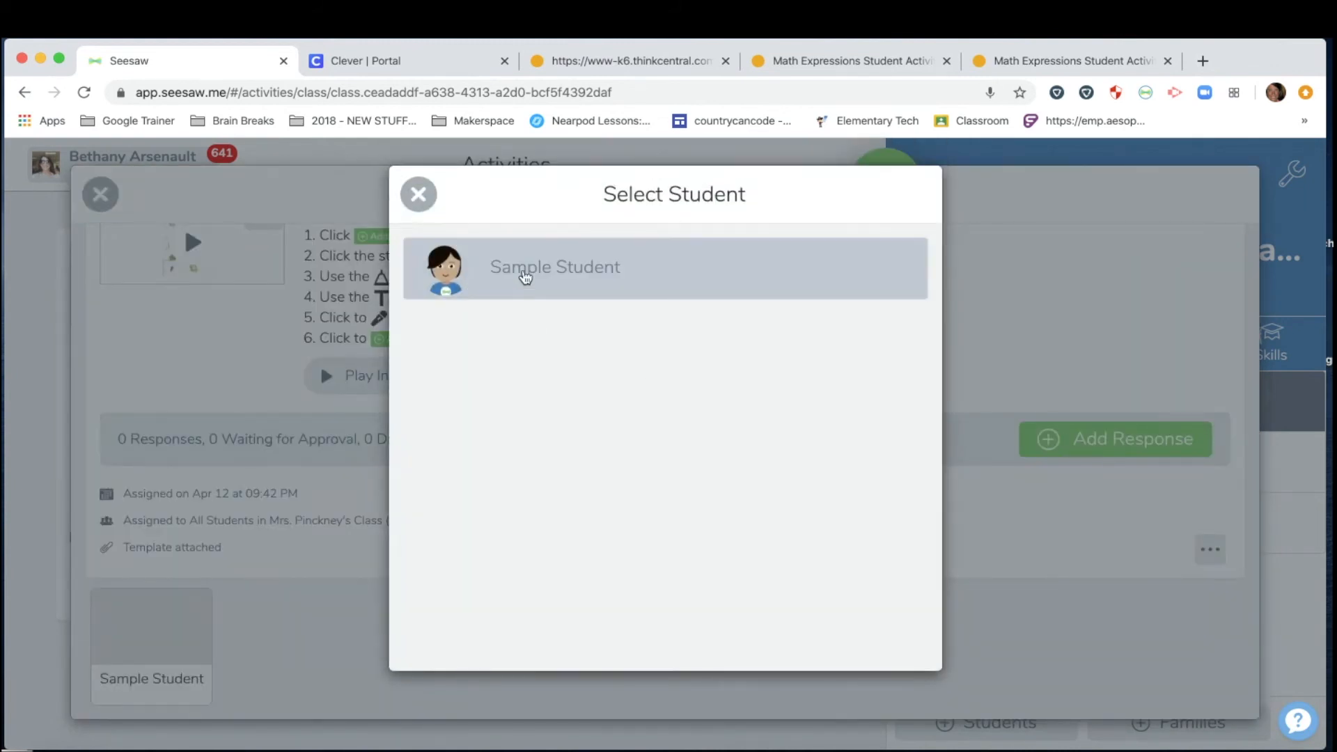
left_click(523, 269)
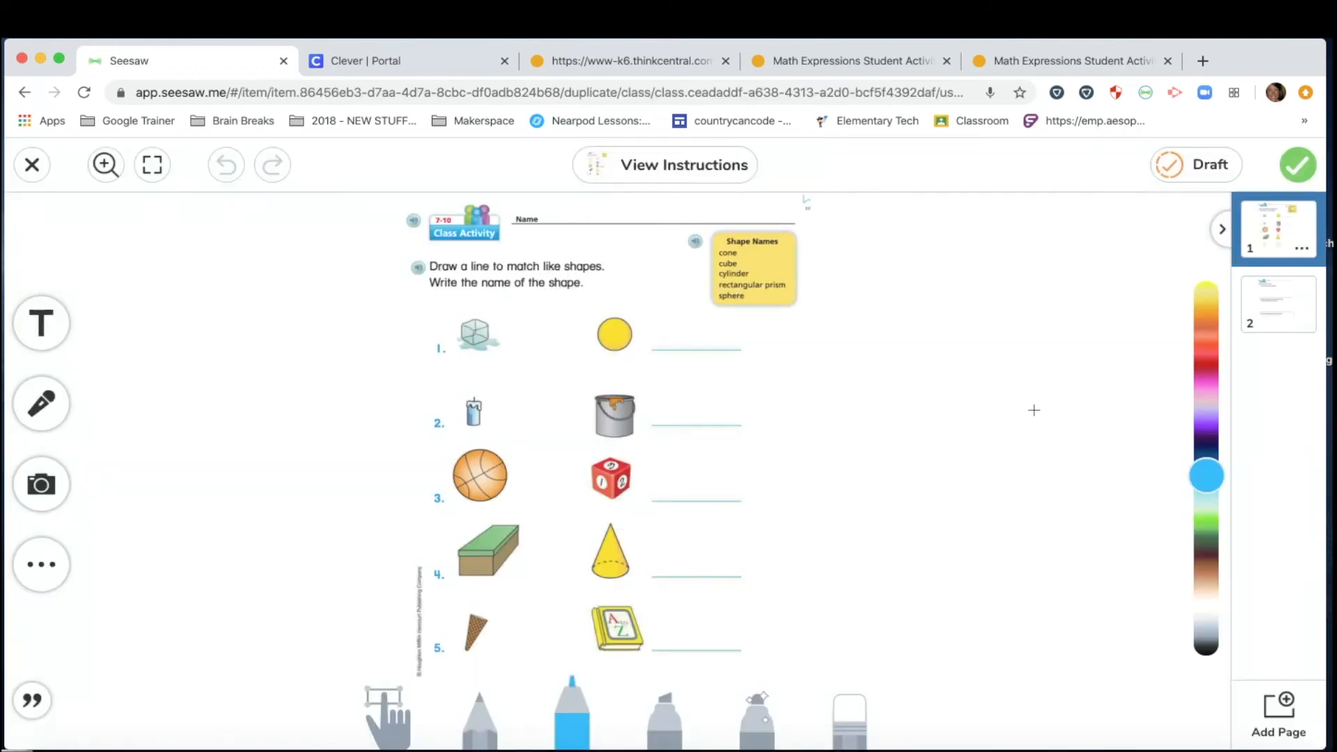
left_click(1295, 312)
left_click(1298, 228)
Return to page 2, close the response, and discard the unsaved changes.
left_click(1282, 325)
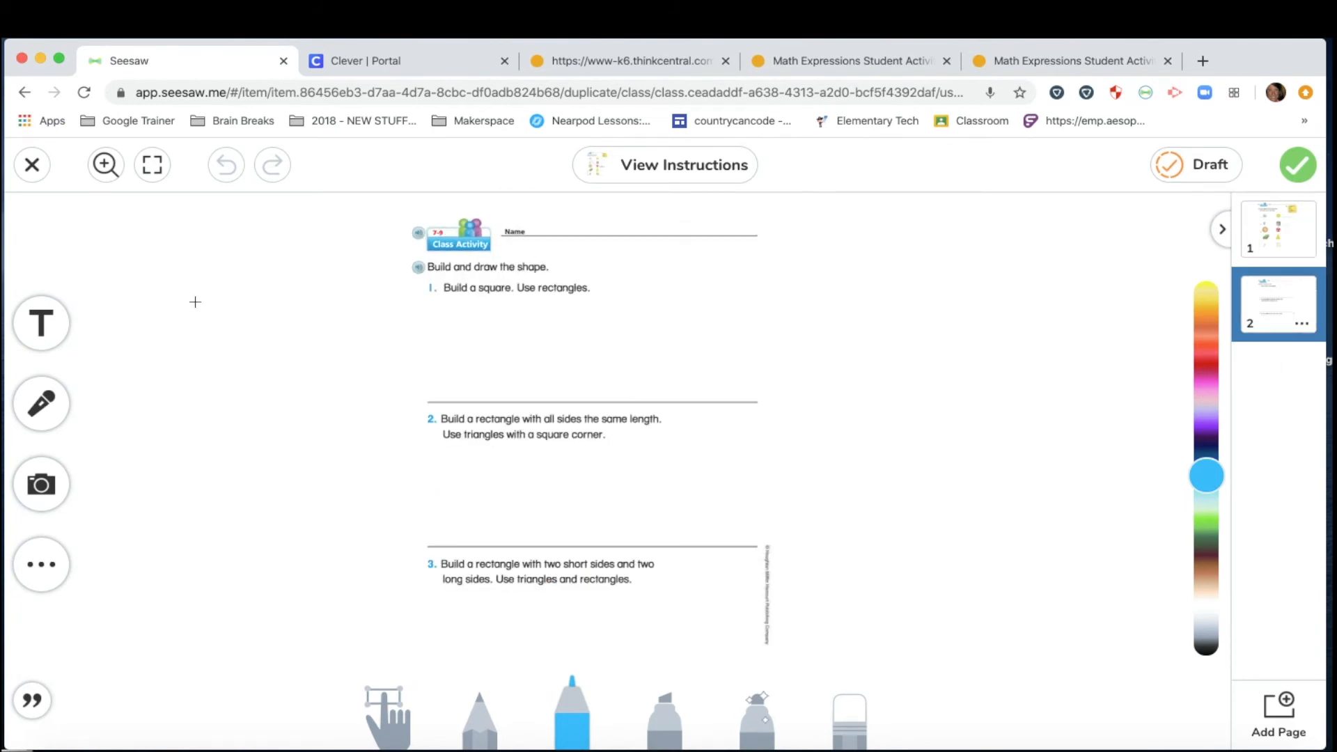
left_click(35, 168)
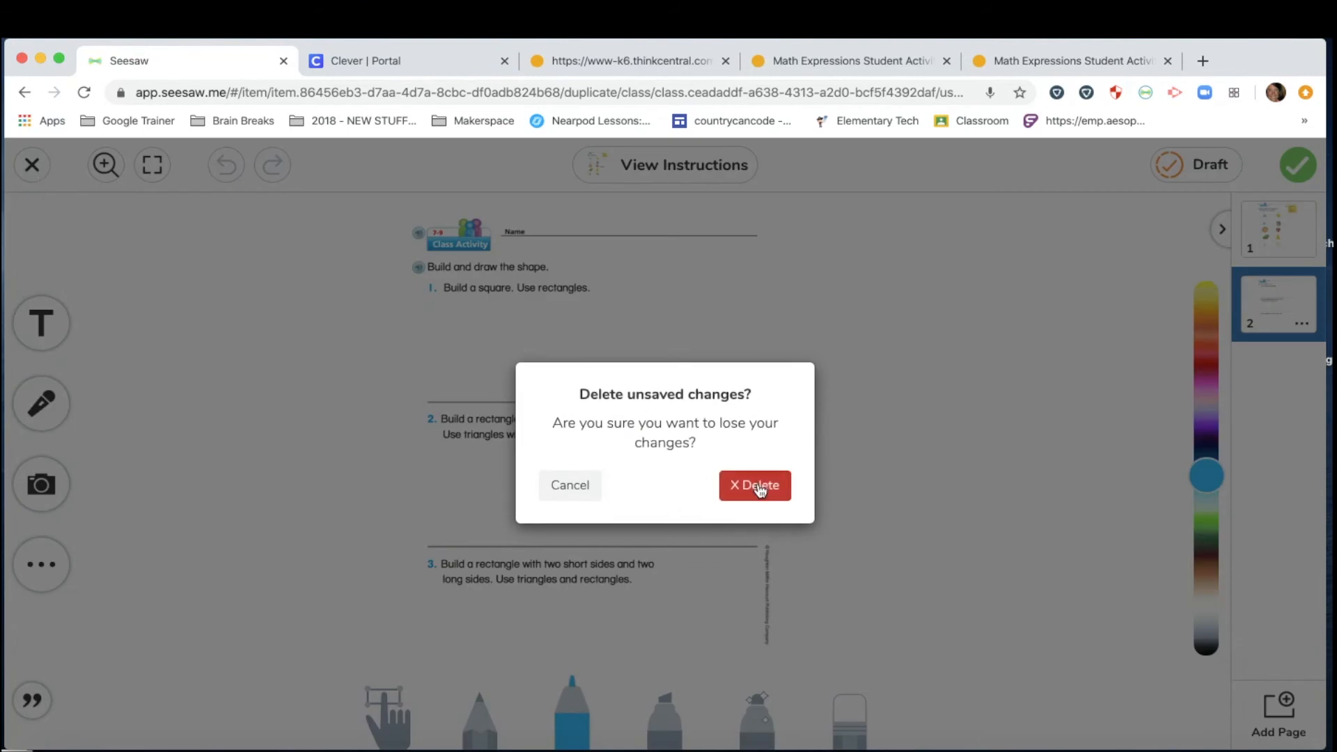
left_click(763, 487)
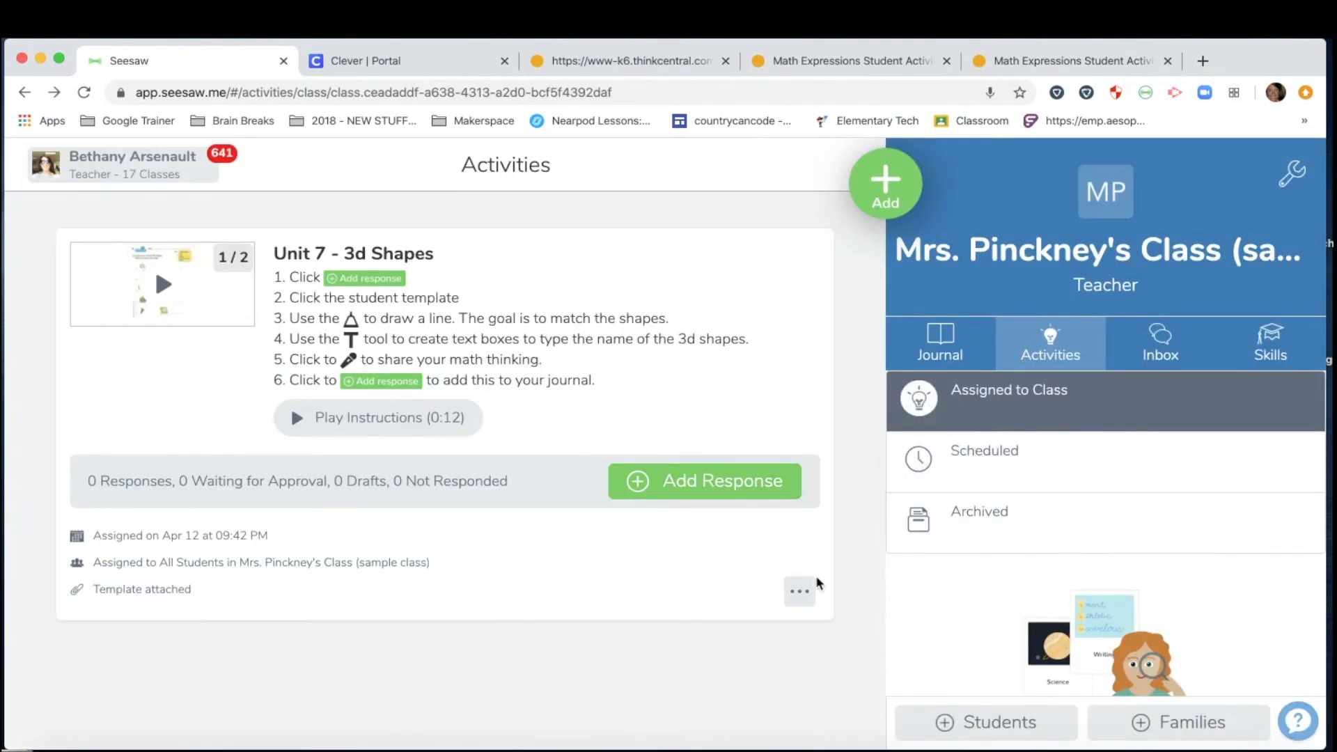
Open 'Unit 7 - 3d Shapes' for editing and open its attached example.
left_click(802, 596)
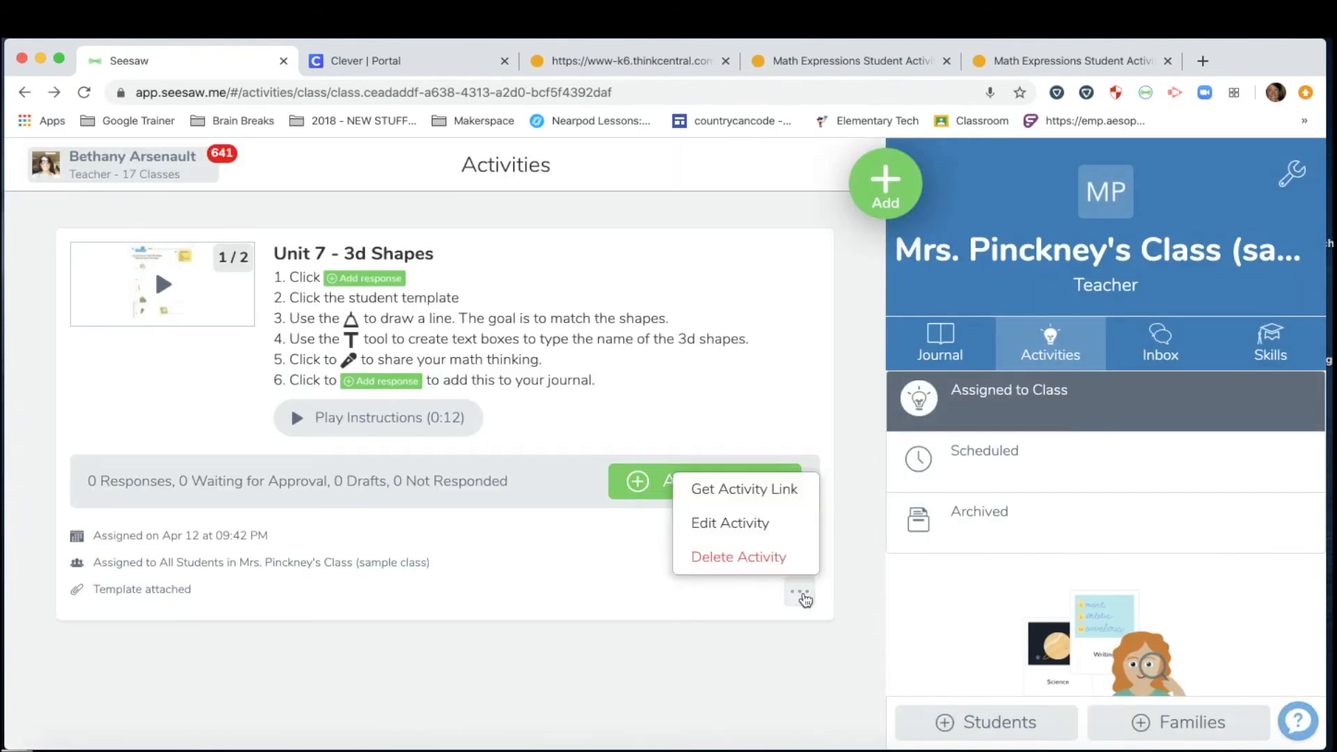
left_click(754, 530)
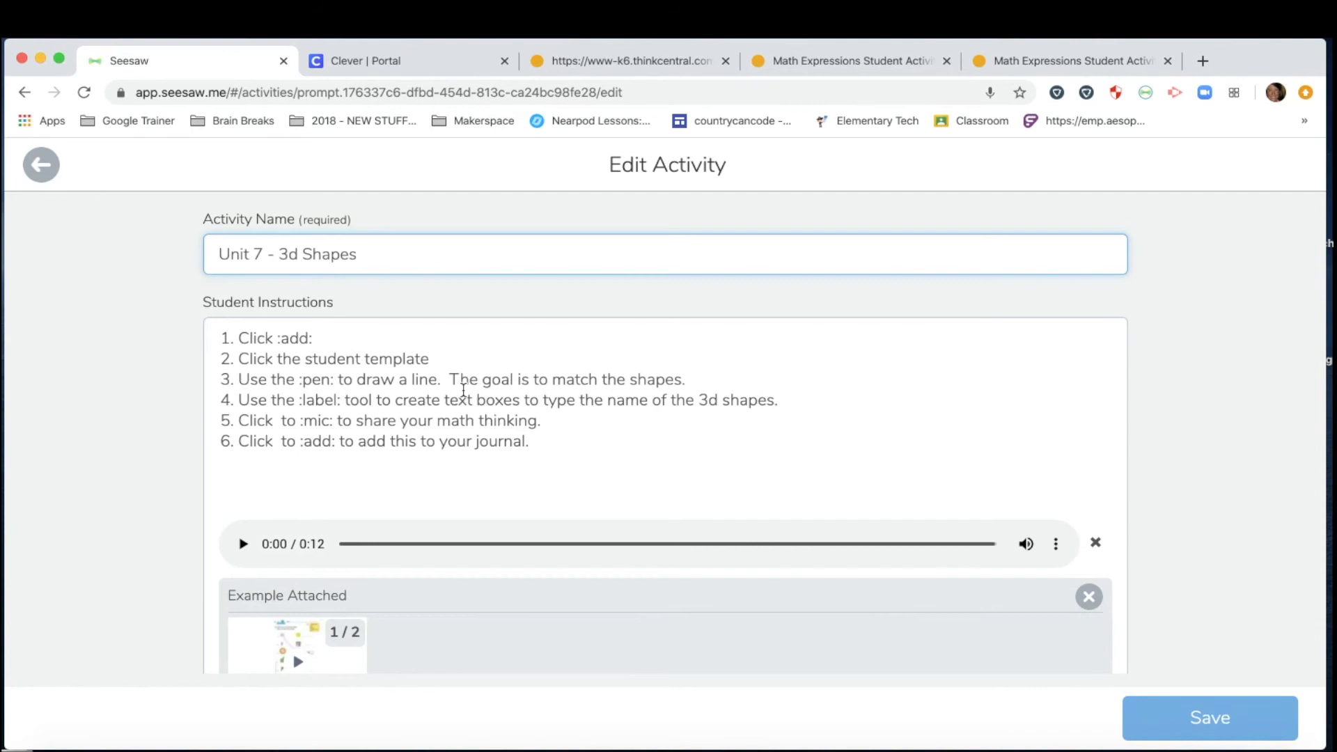
scroll(463, 390, "down", 3)
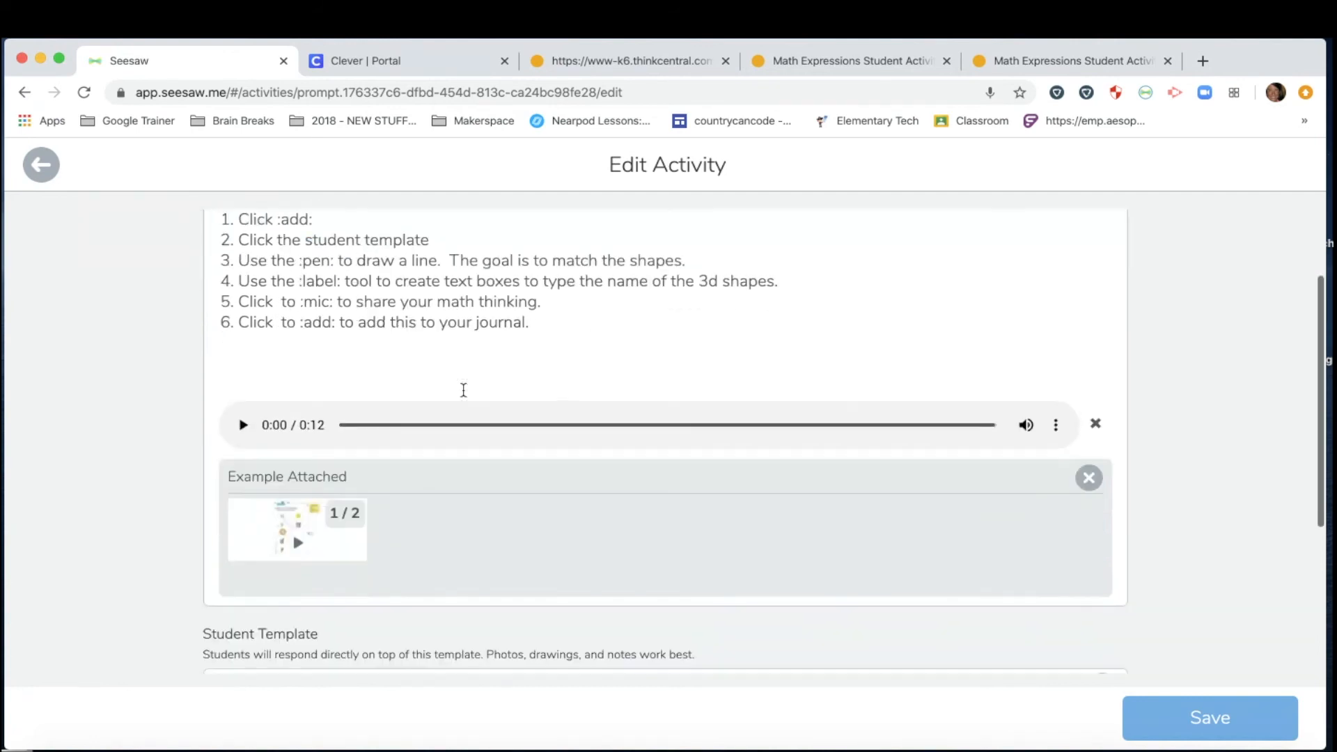
left_click(295, 494)
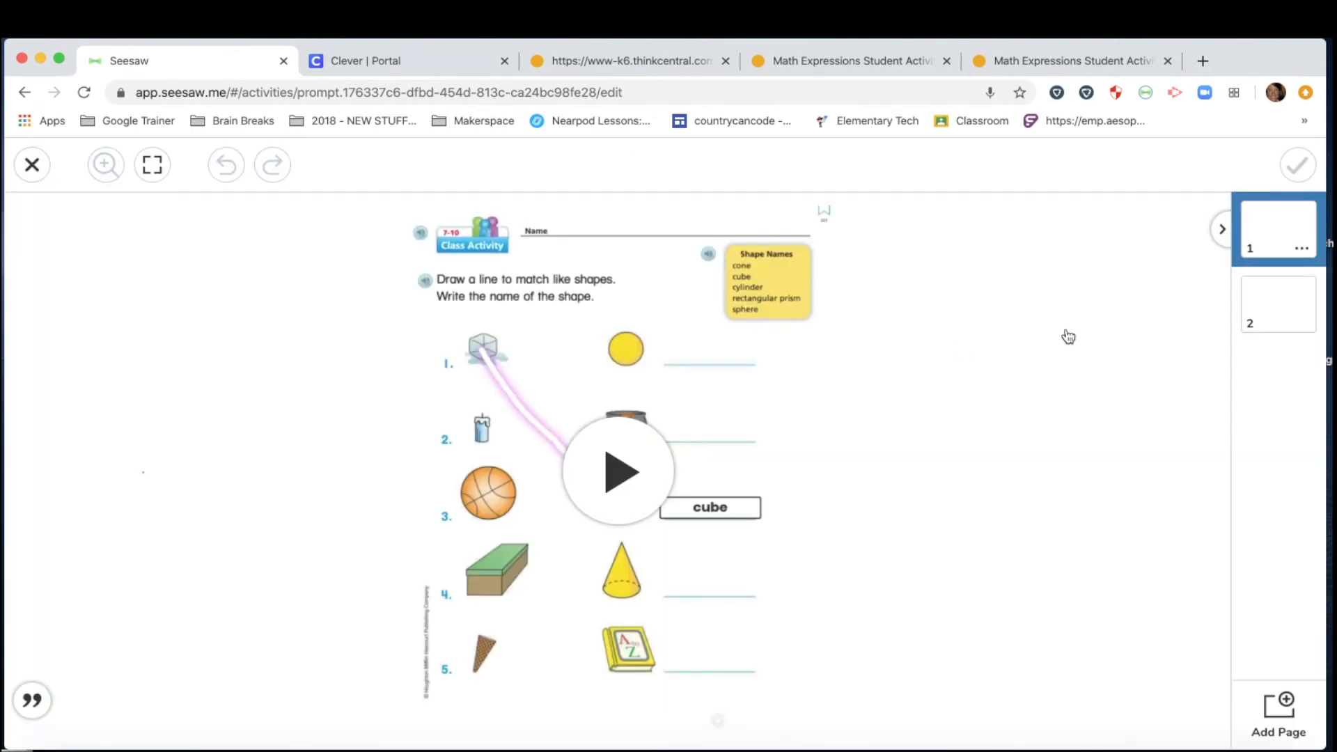
Flip between the example's two pages, then close it and discard unsaved changes.
left_click(1283, 306)
left_click(1279, 239)
left_click(1284, 300)
left_click(1278, 228)
left_click(1284, 300)
left_click(1280, 239)
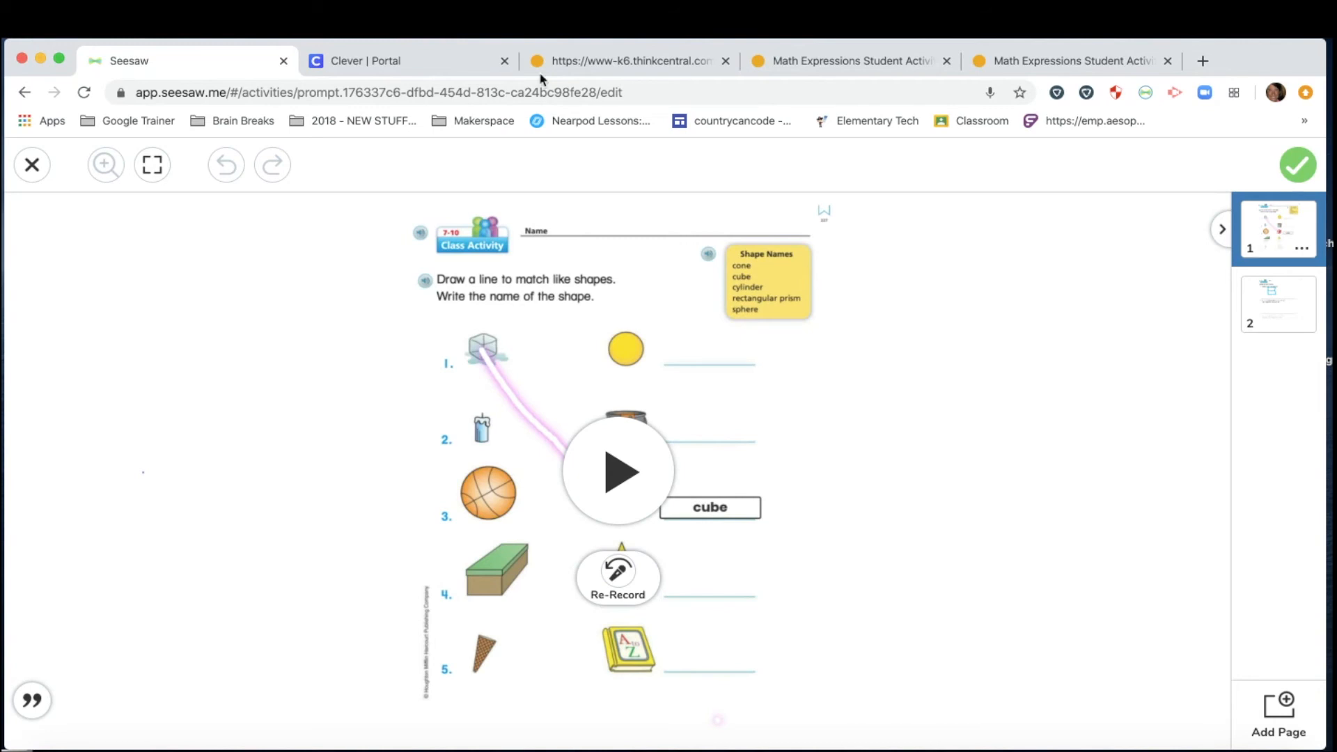
left_click(1289, 312)
left_click(1280, 240)
left_click(1278, 302)
left_click(1279, 239)
left_click(32, 165)
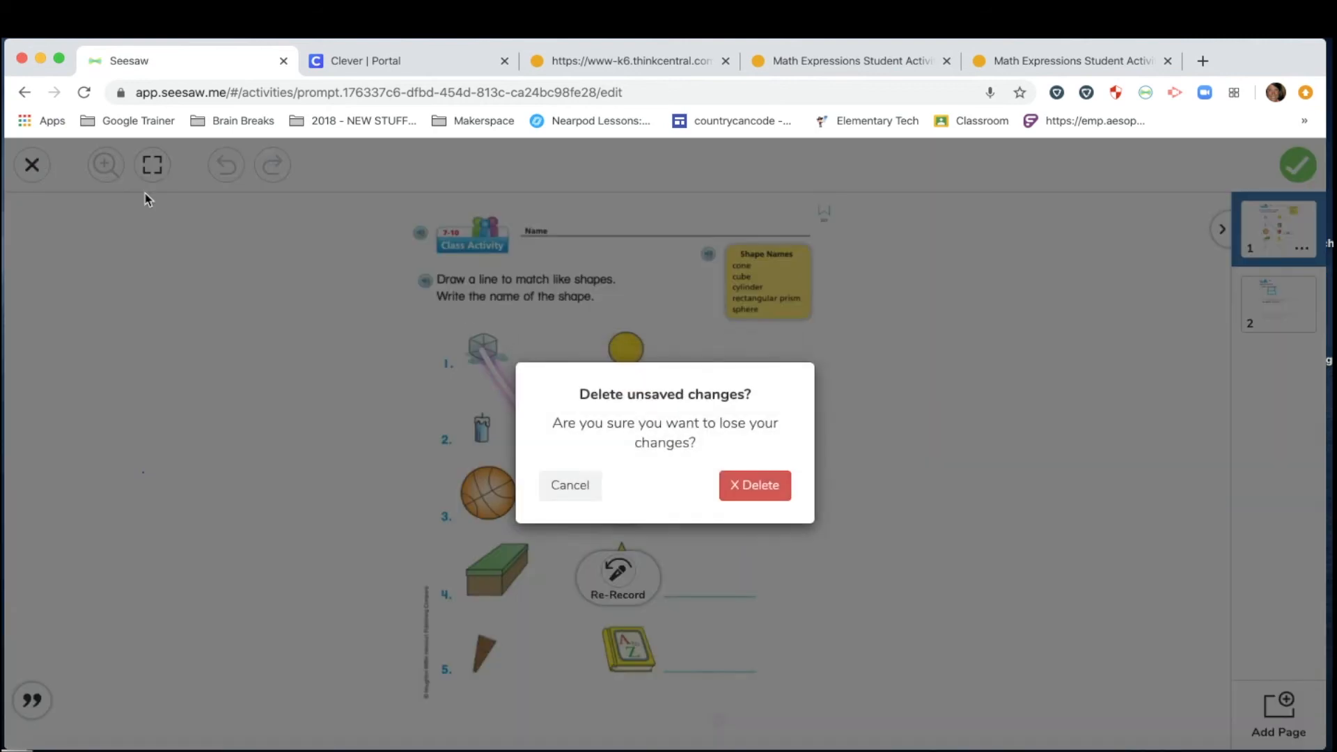
left_click(754, 486)
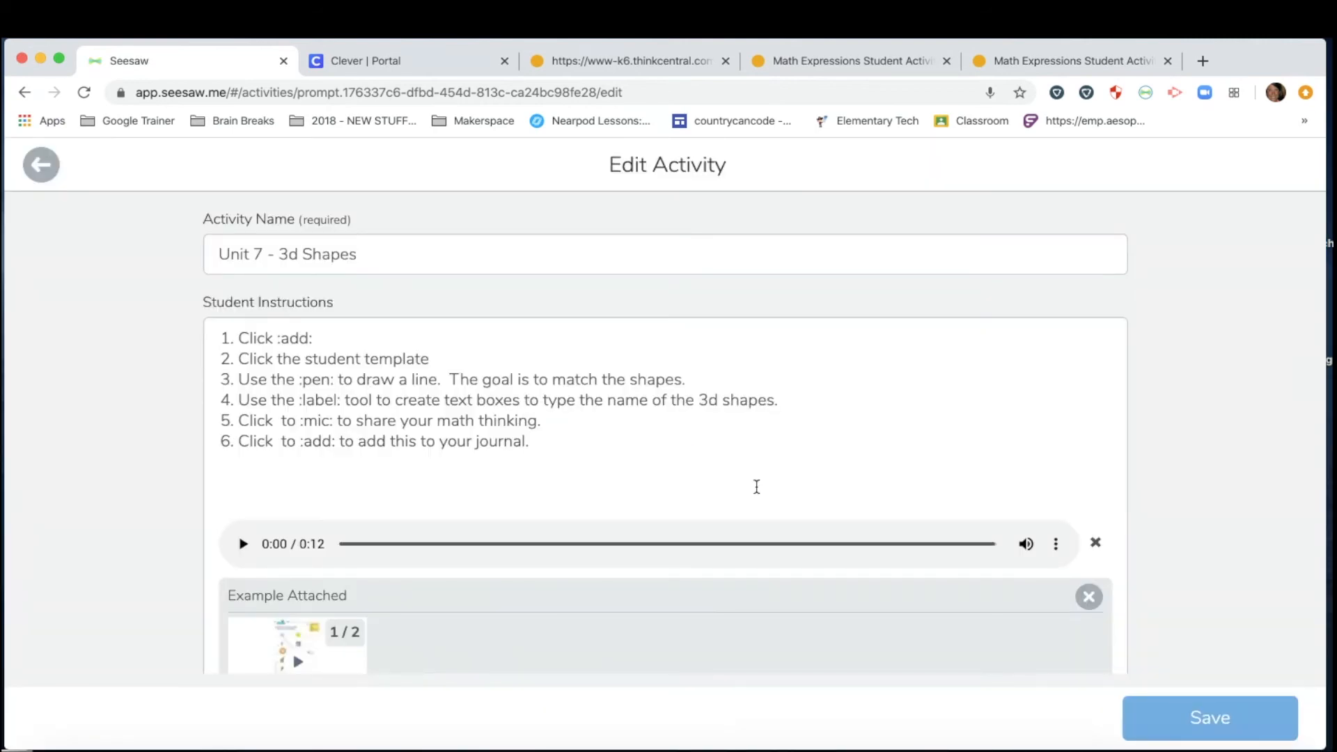
Return to the top of Edit Activity and open the Seesaw extension's options.
scroll(756, 487, "down", 5)
scroll(757, 487, "up", 4)
scroll(755, 484, "up", 2)
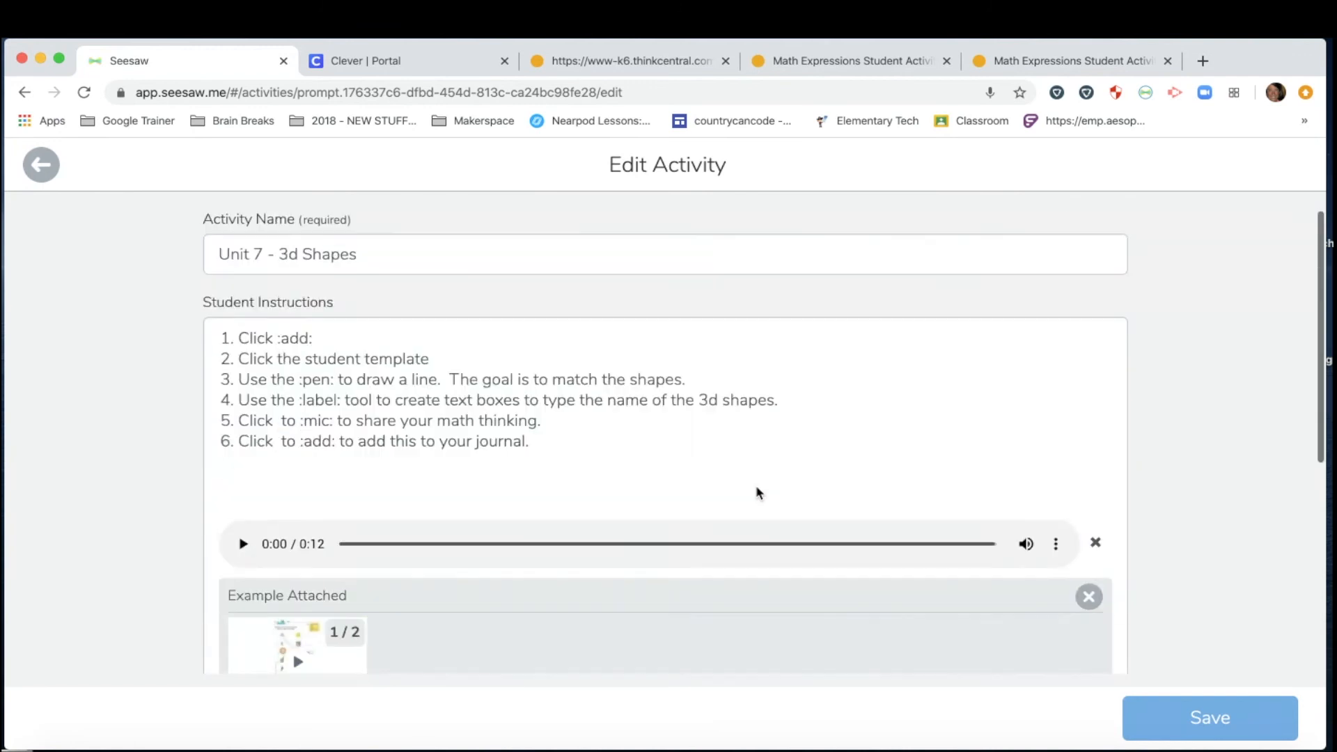
left_click(1147, 94)
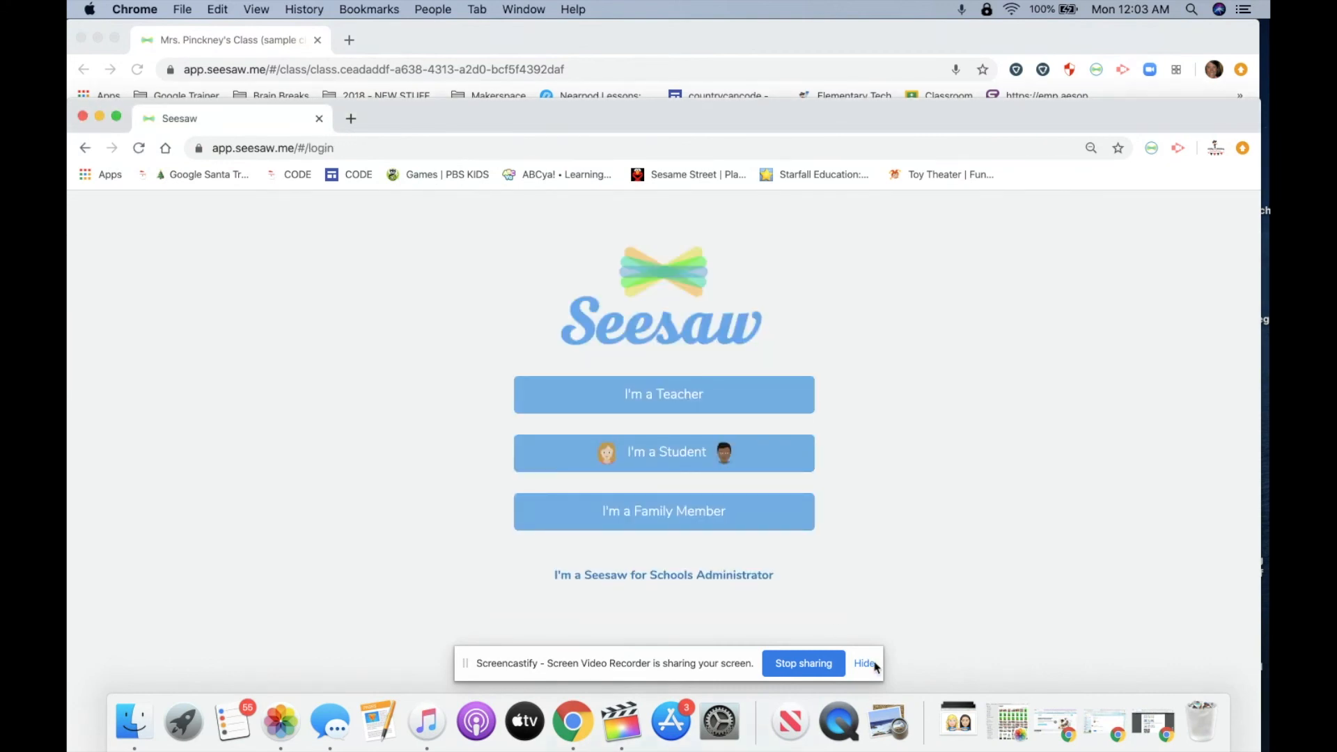
Dismiss the screen-sharing notice and sign in as a student with the pasted class text code.
left_click(870, 664)
left_click(673, 461)
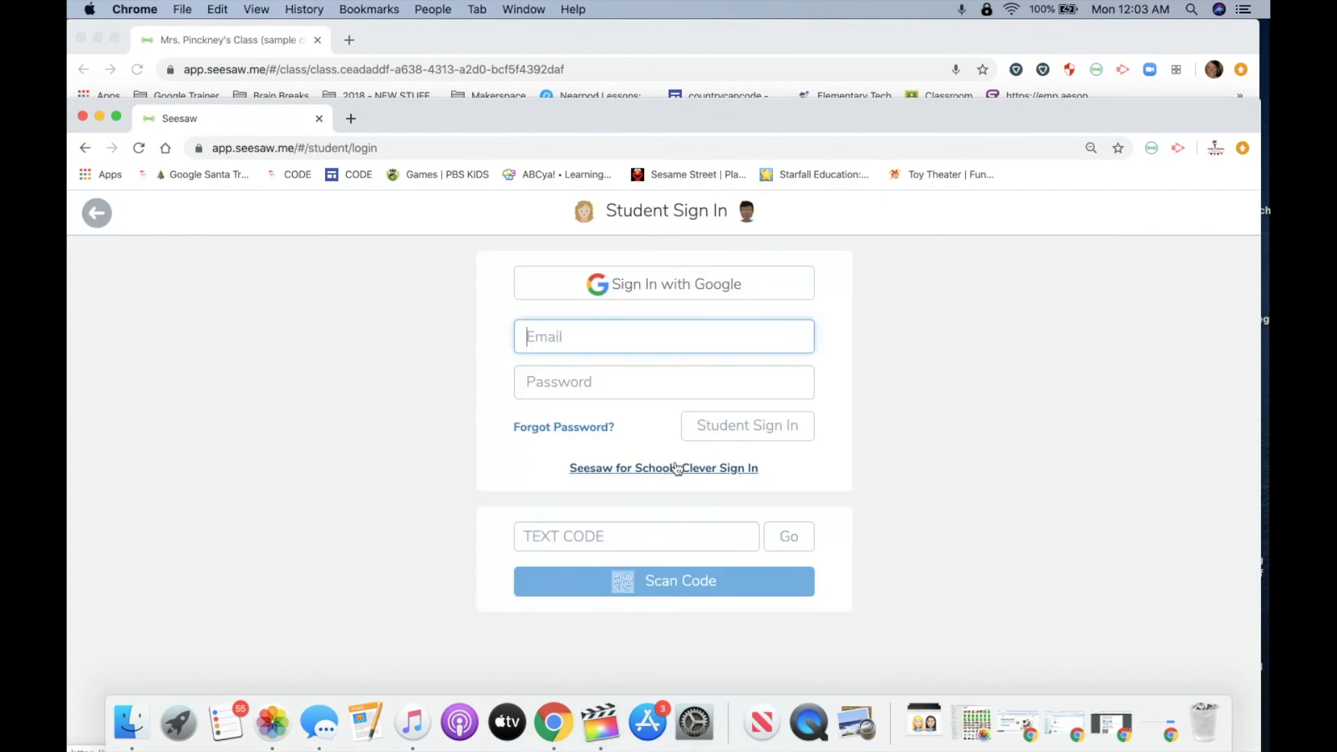
left_click(558, 538)
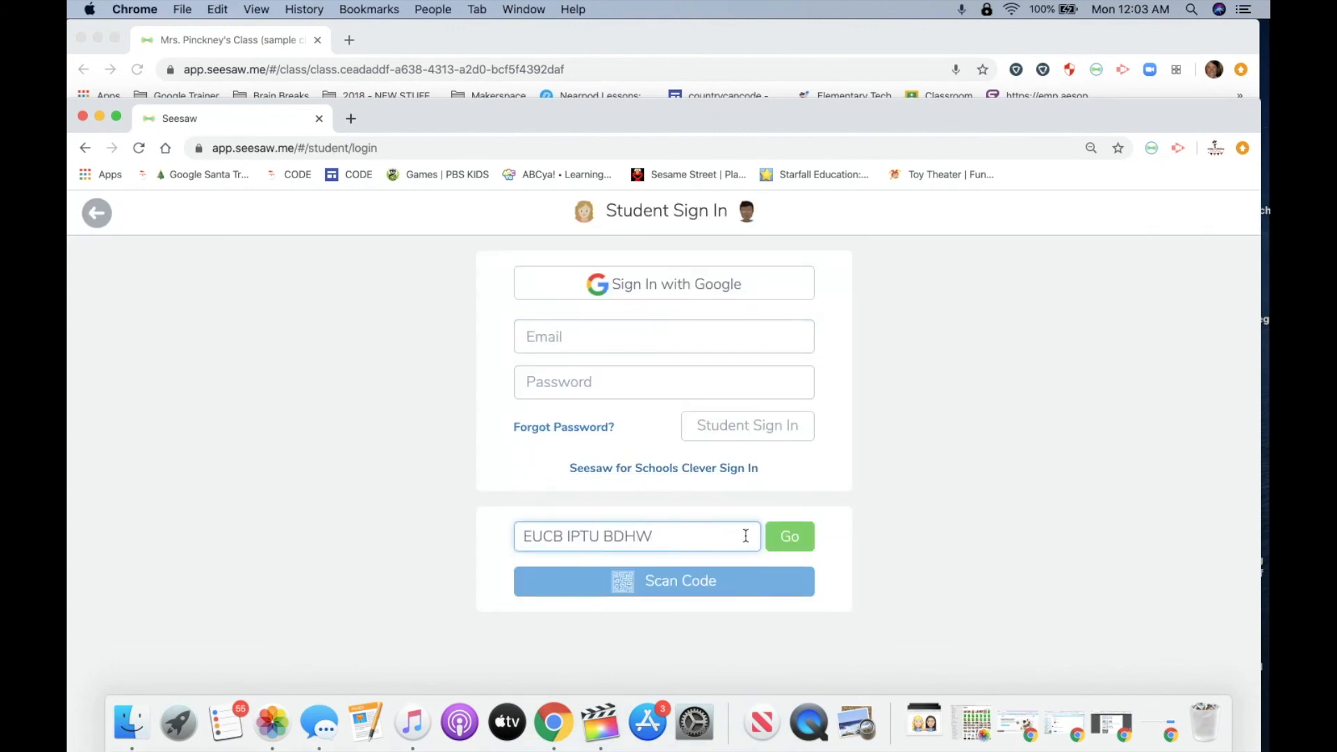
left_click(801, 542)
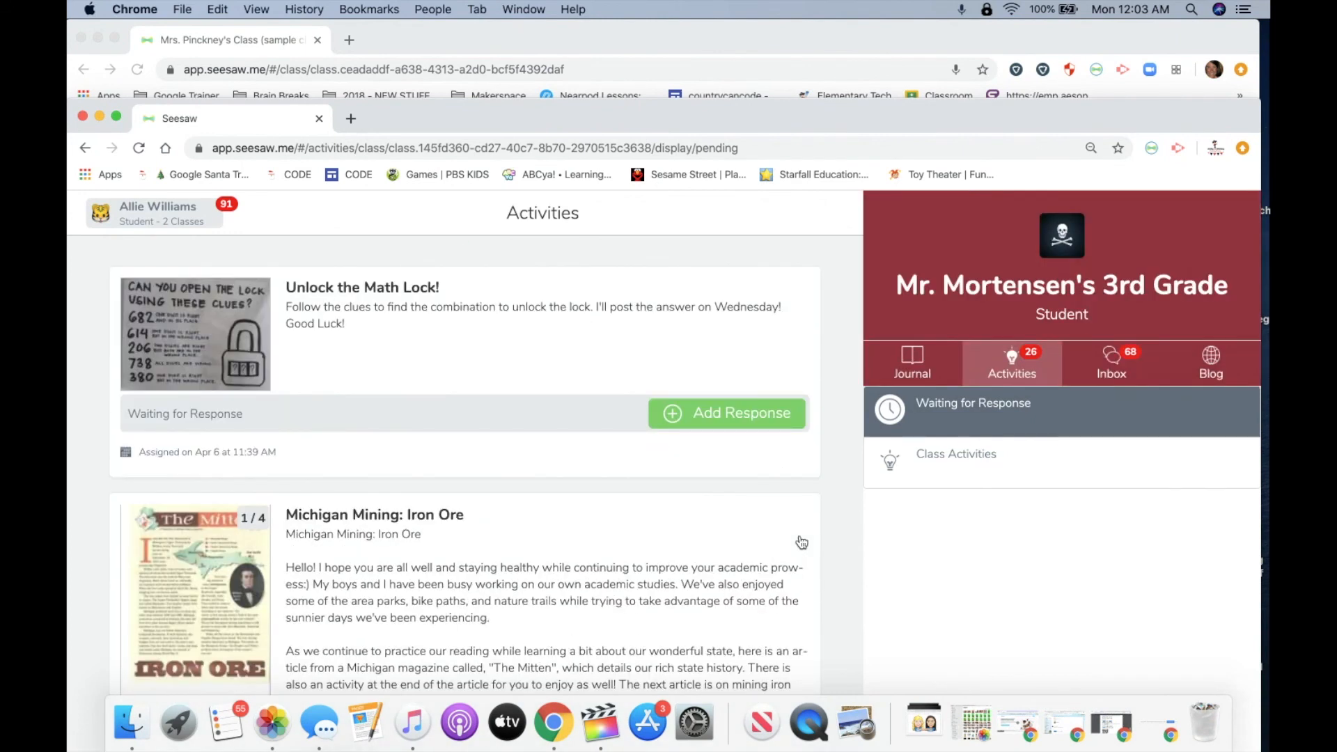
left_click_drag(403, 119, 399, 35)
Switch to the sample class and add a response to the 'Unit 7 - 3d Shapes' activity.
left_click(150, 134)
left_click(170, 277)
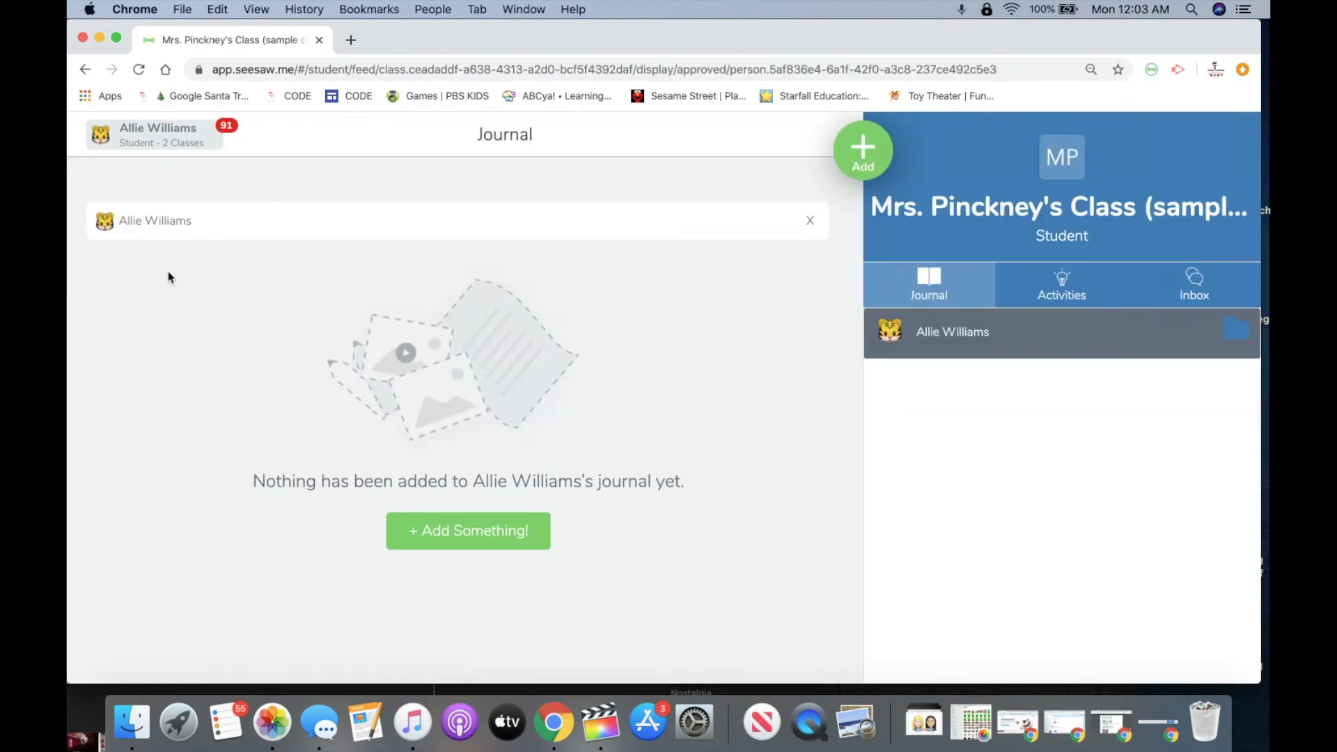
left_click(1090, 285)
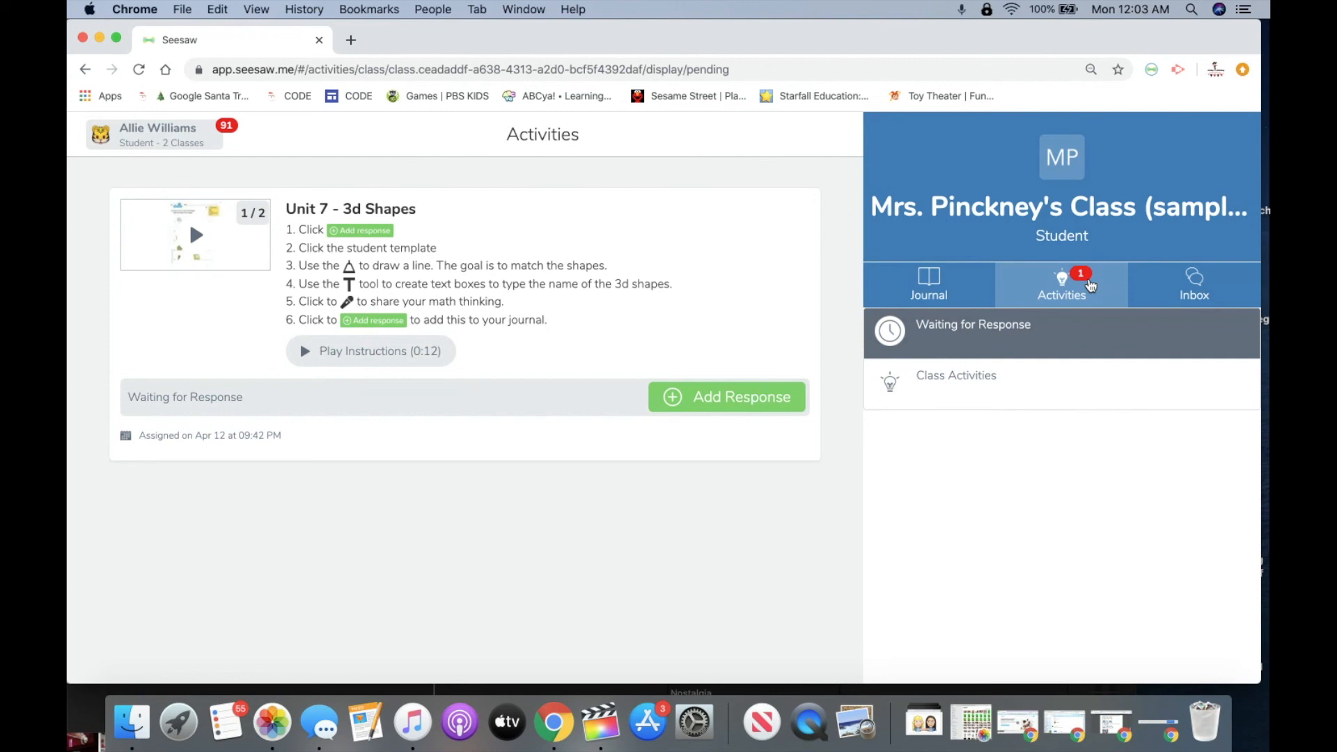
left_click(685, 394)
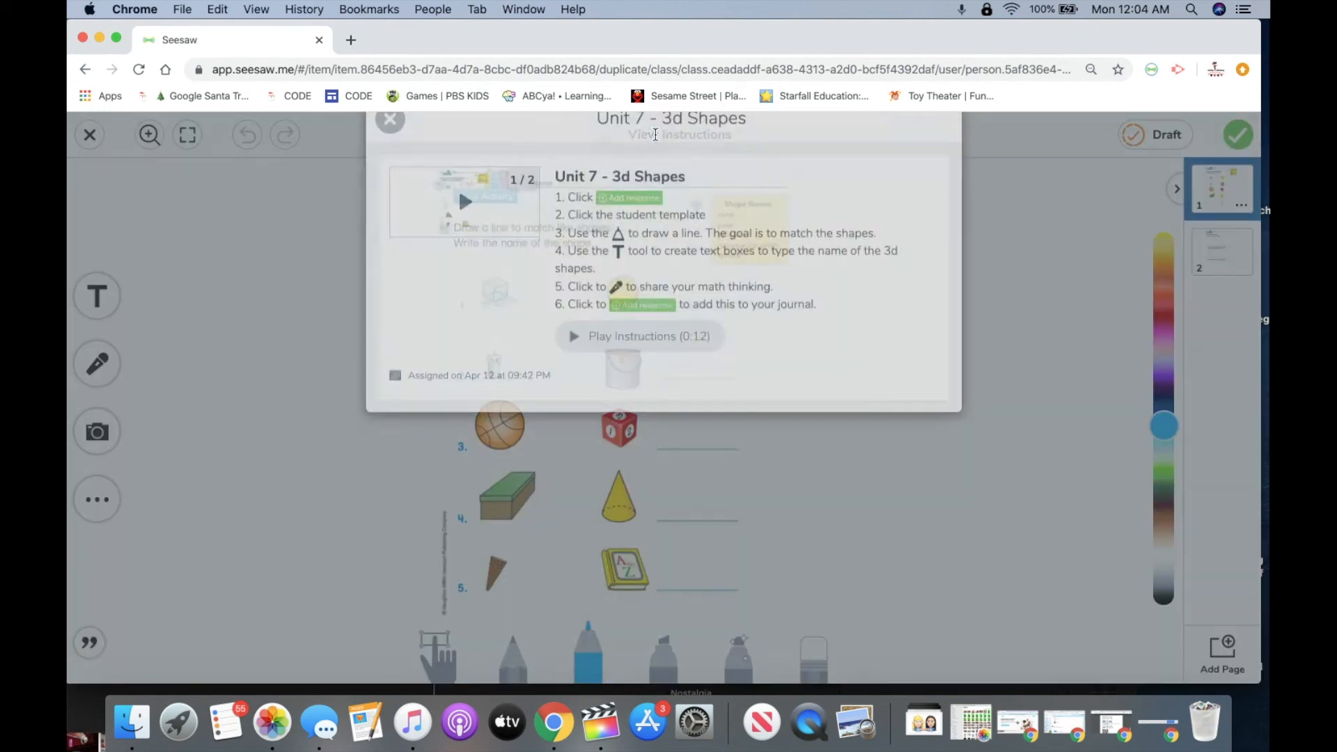
Read the instructions, then draw blue marker lines connecting all five matching shape pairs.
left_click(655, 135)
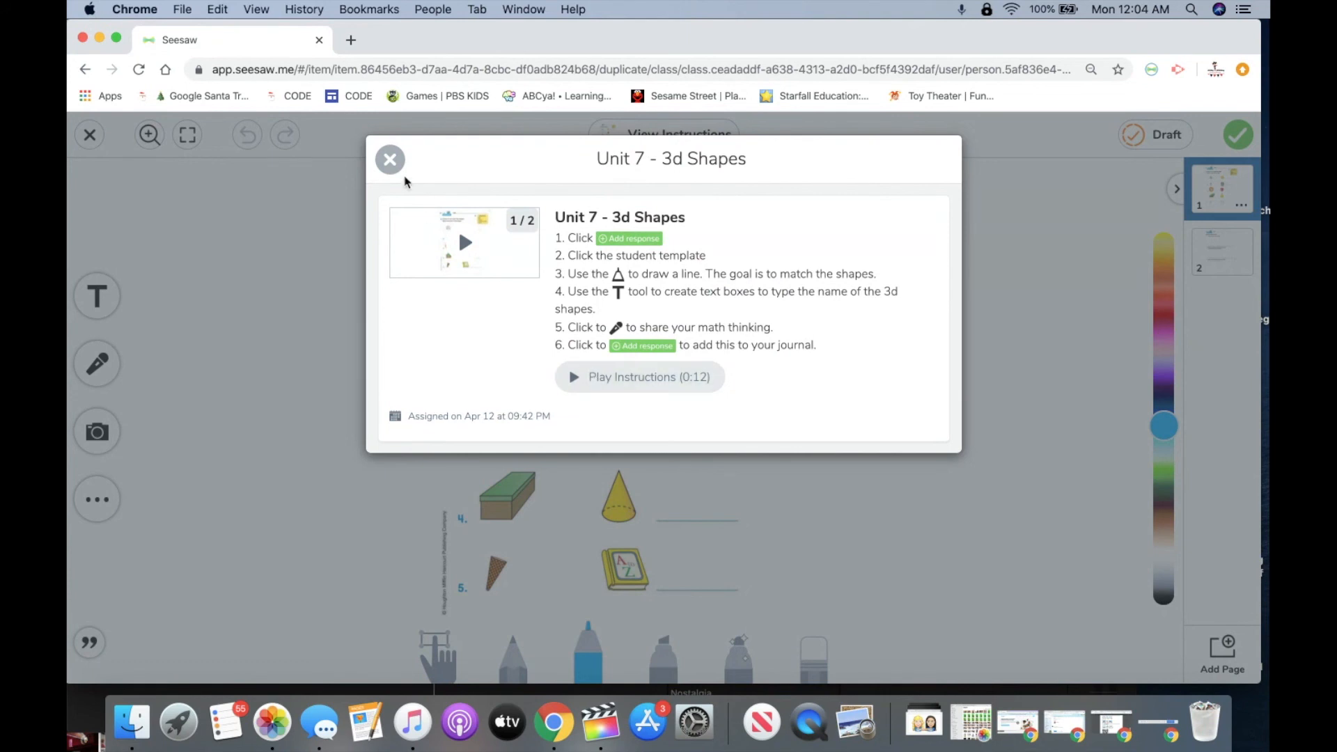
left_click(390, 160)
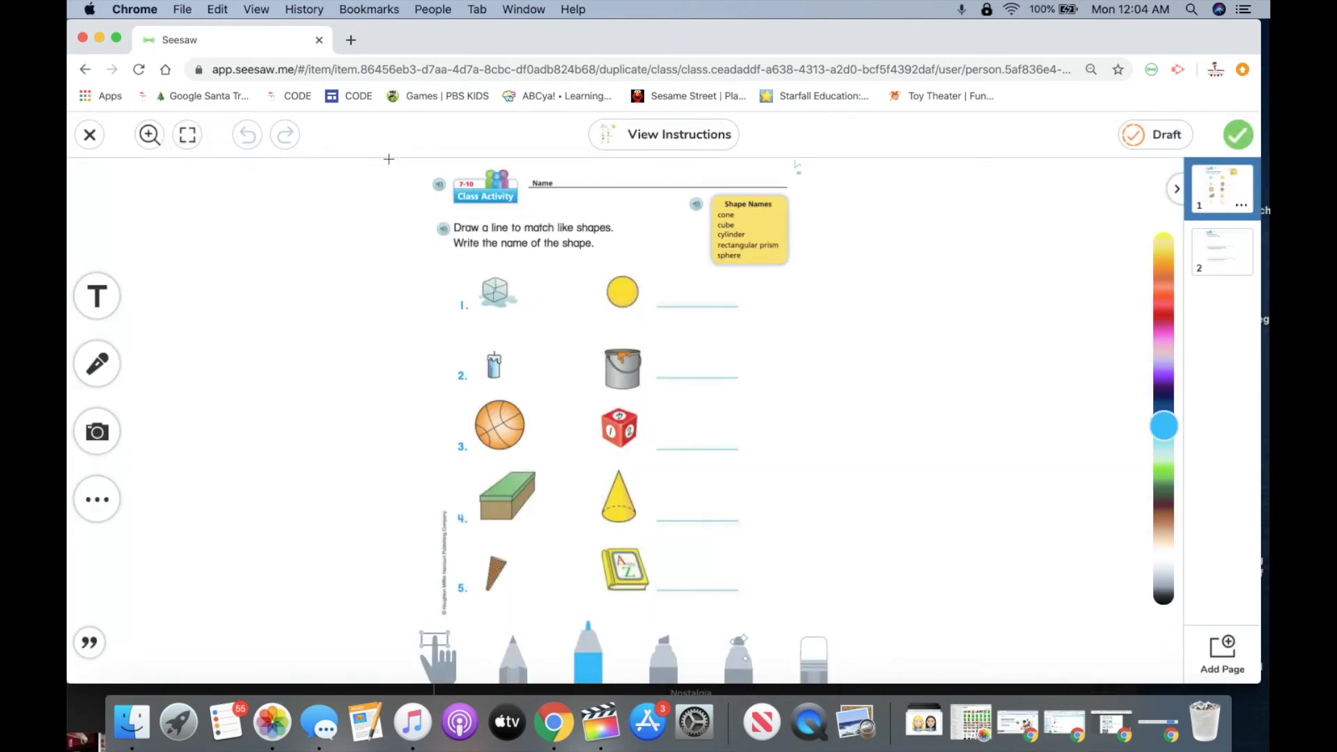
left_click(587, 664)
left_click_drag(496, 291, 613, 428)
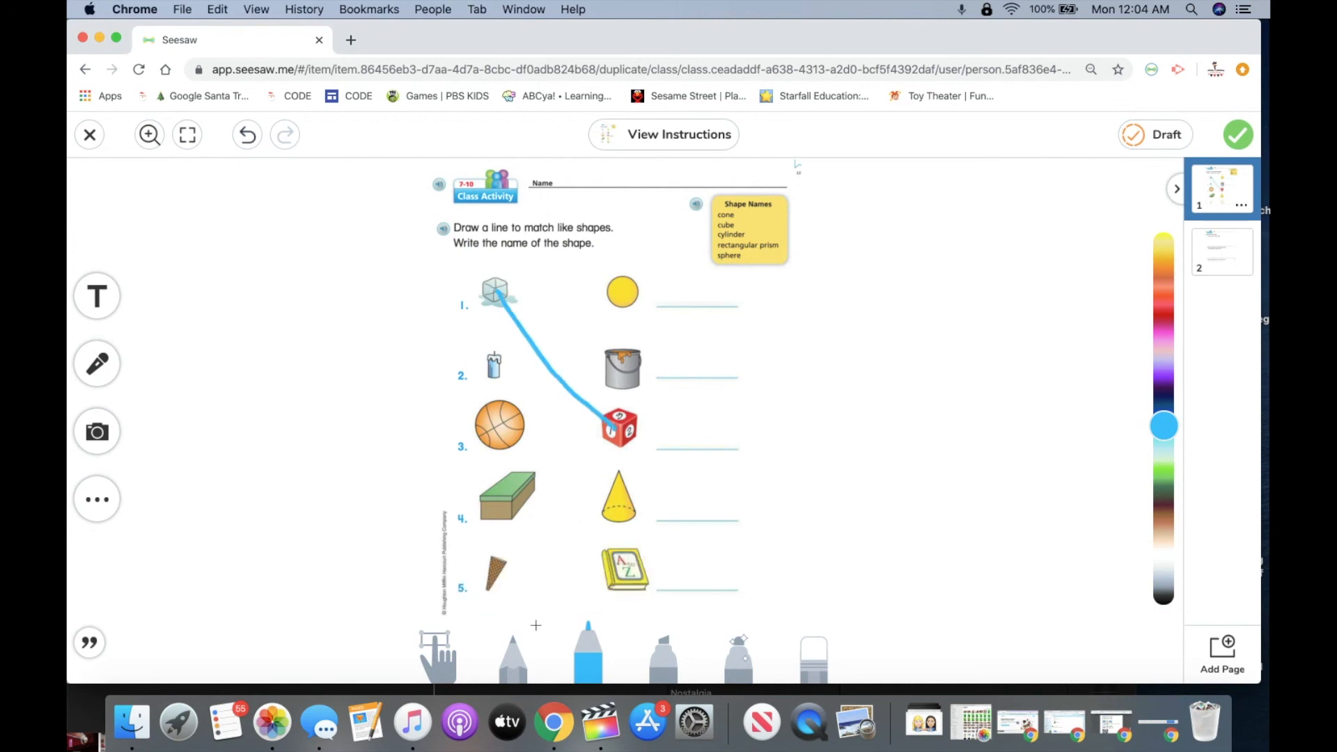
left_click_drag(494, 376, 616, 291)
left_click_drag(505, 511, 626, 558)
left_click_drag(494, 578, 633, 499)
left_click_drag(515, 431, 621, 378)
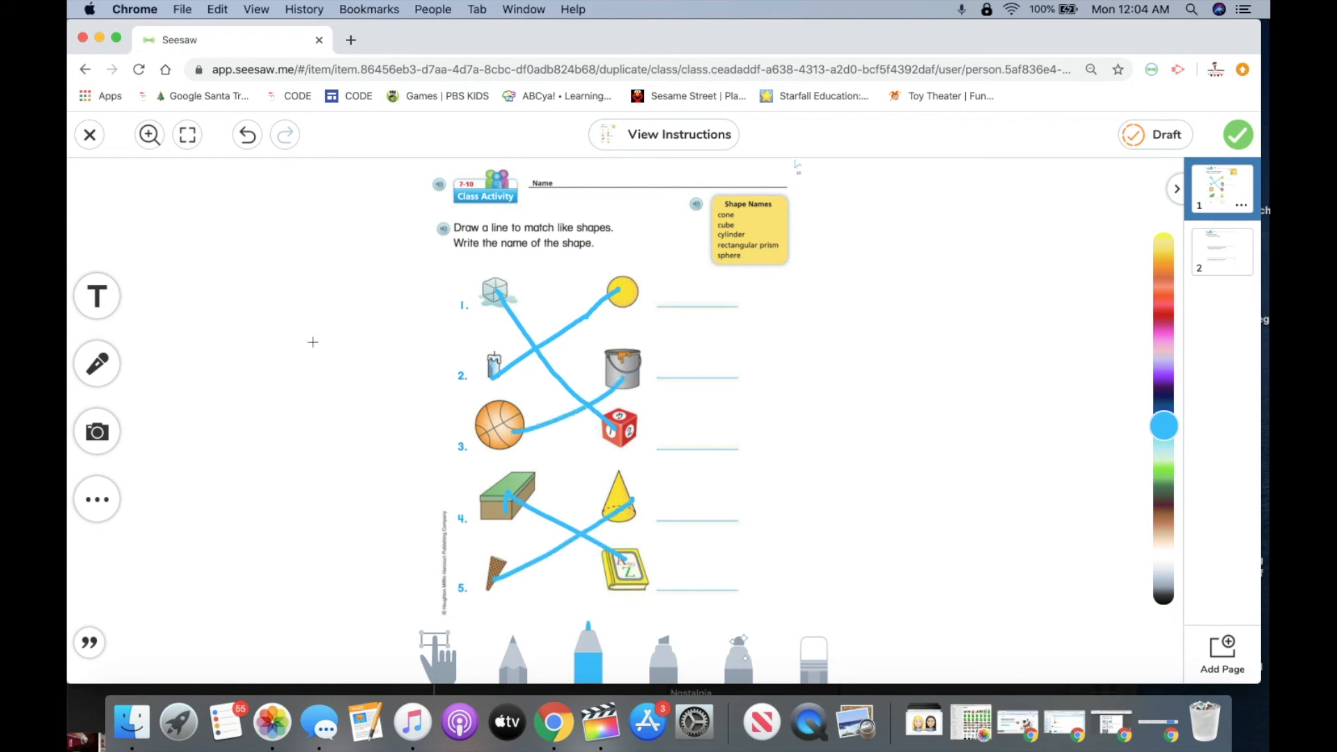
Add a 'cone' text label, shrink it and place it beside the yellow cone.
left_click(89, 307)
type("cone")
left_click_drag(829, 238, 737, 278)
left_click_drag(659, 277, 704, 510)
left_click(788, 473)
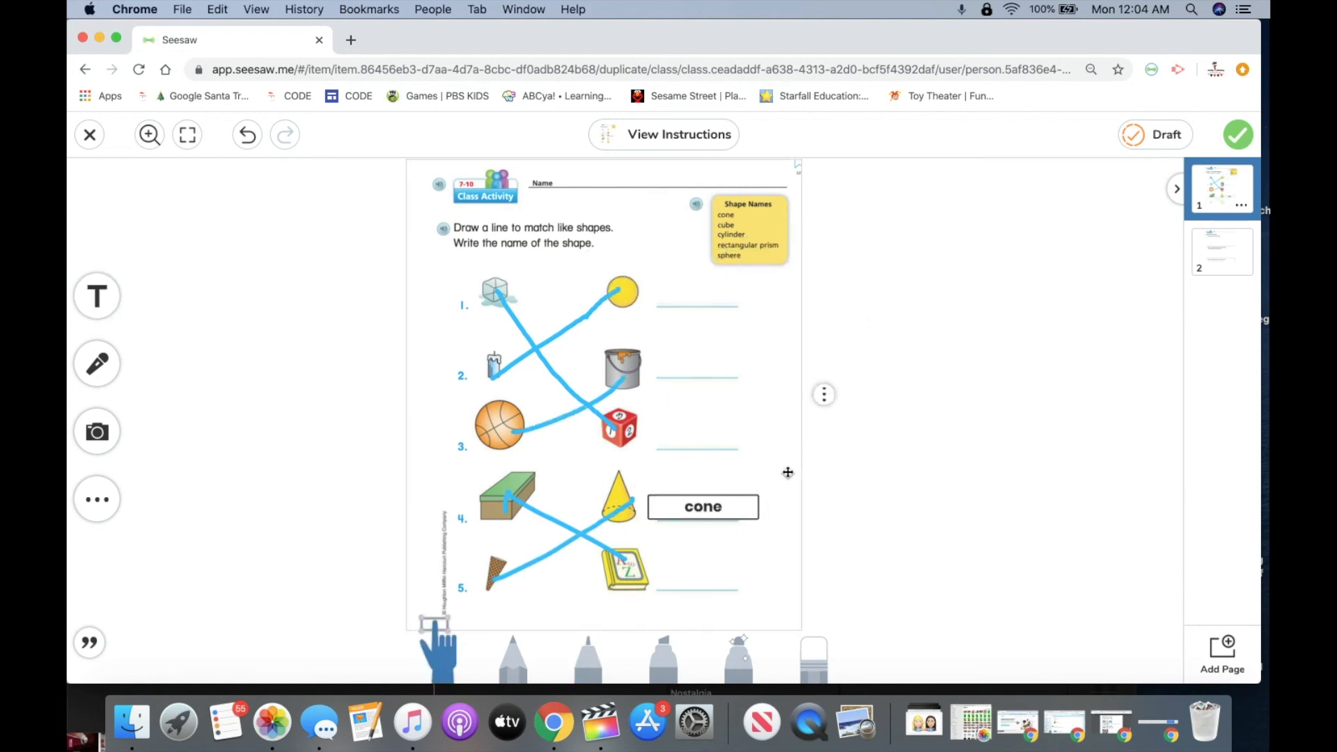
left_click(883, 465)
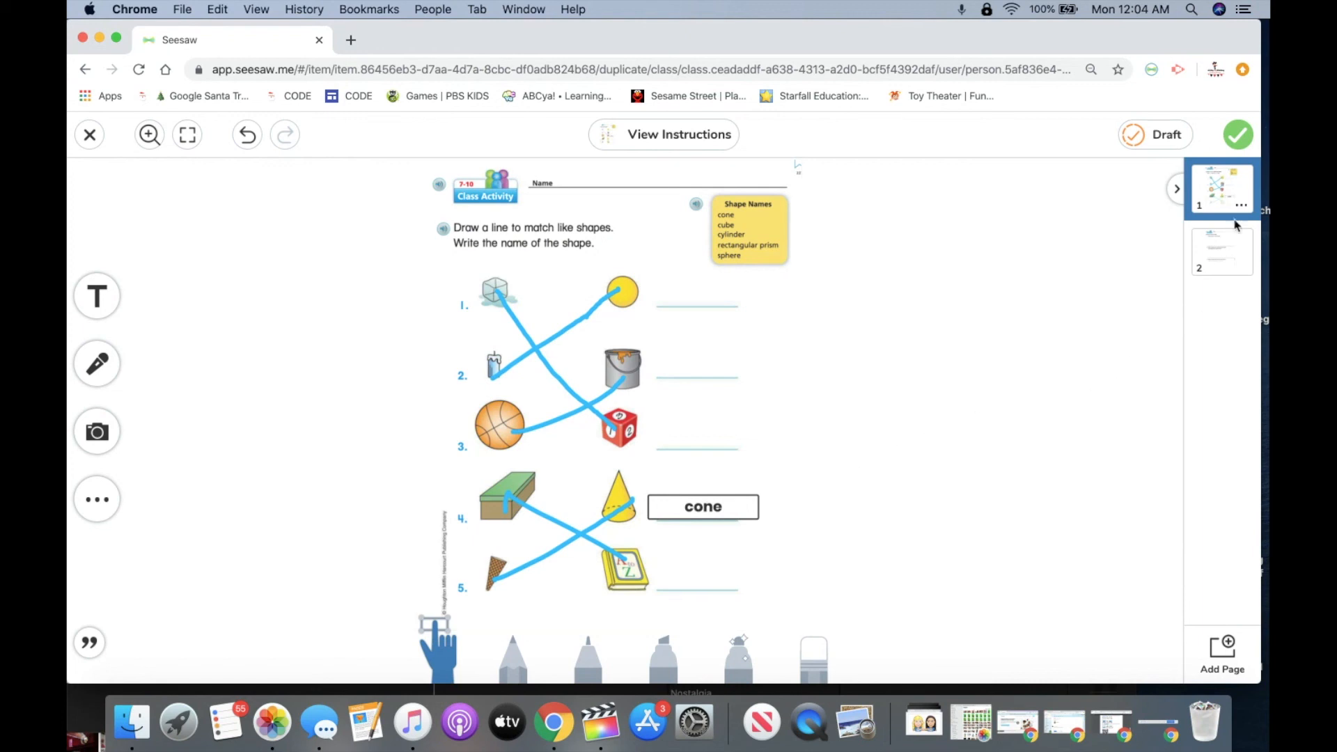
Submit the worksheet, check its 'Waiting for Teacher Approval' status, and go to Activities.
left_click(1238, 137)
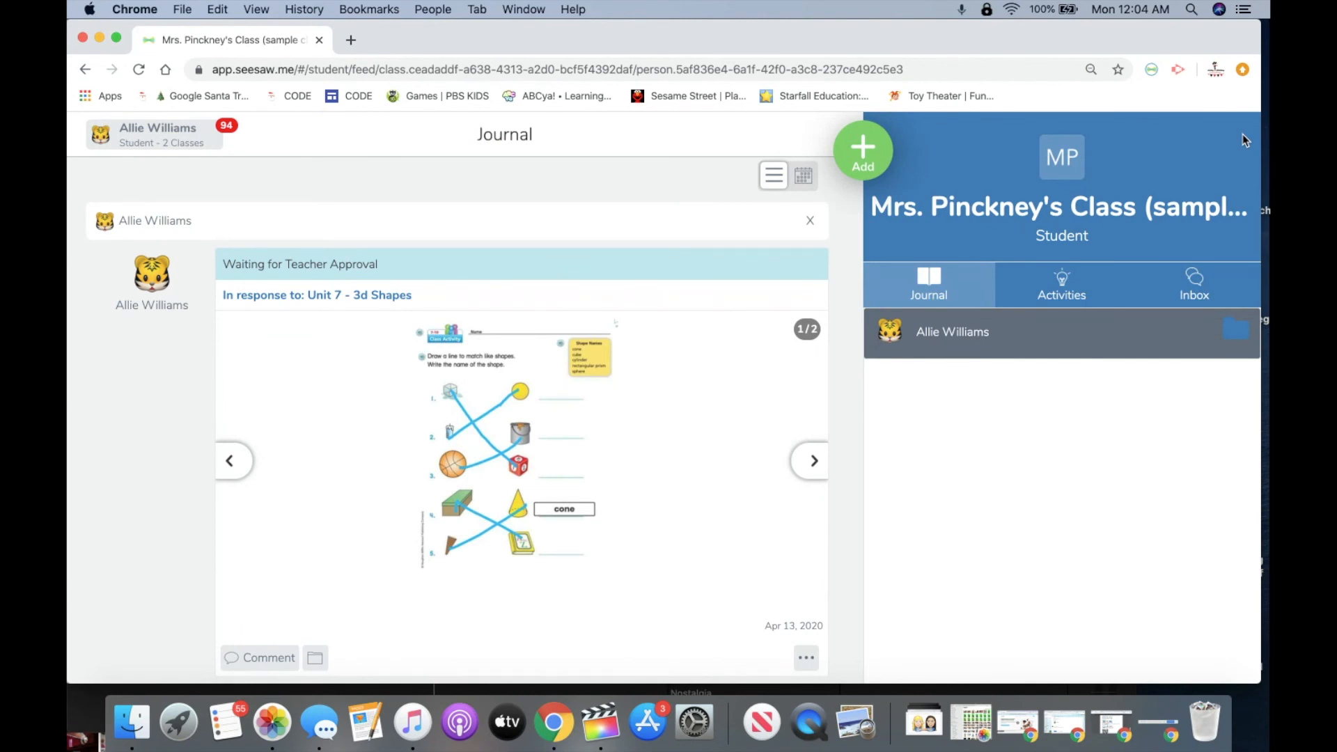
double_click(223, 266)
left_click_drag(273, 266, 381, 266)
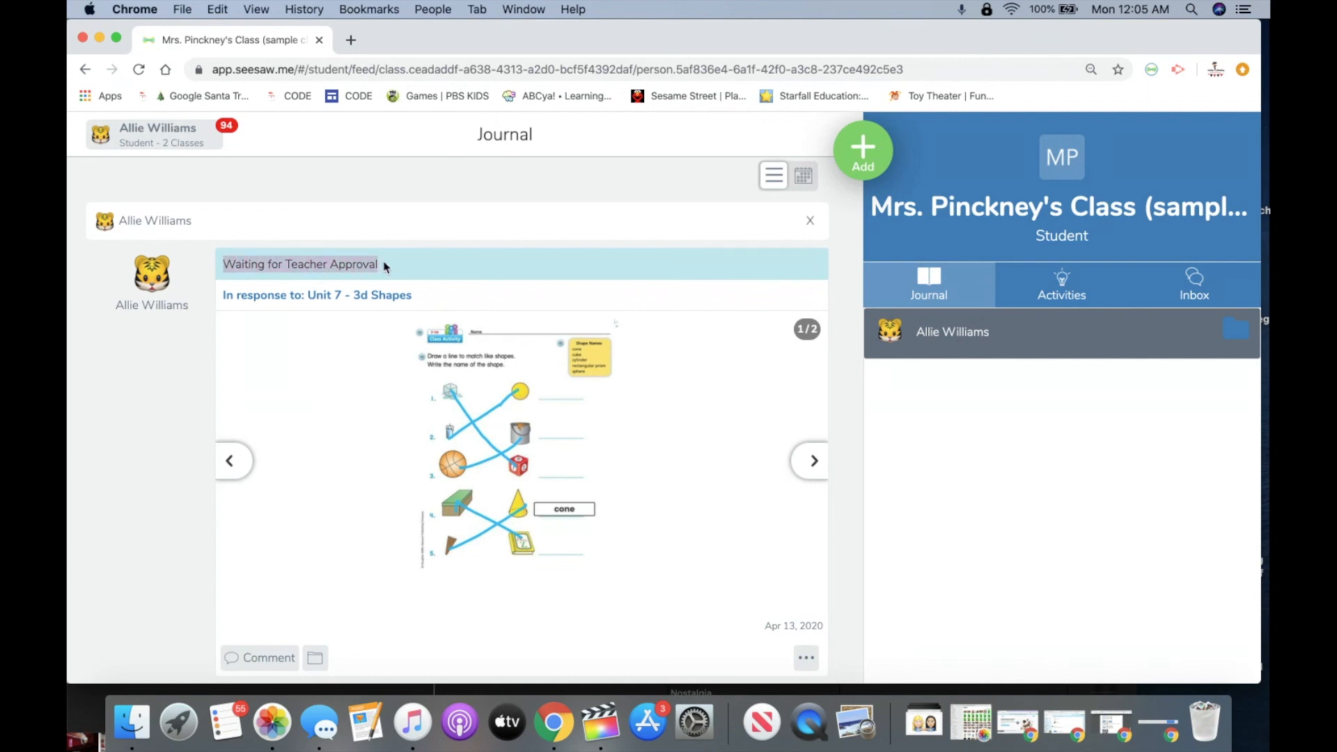
left_click(1066, 284)
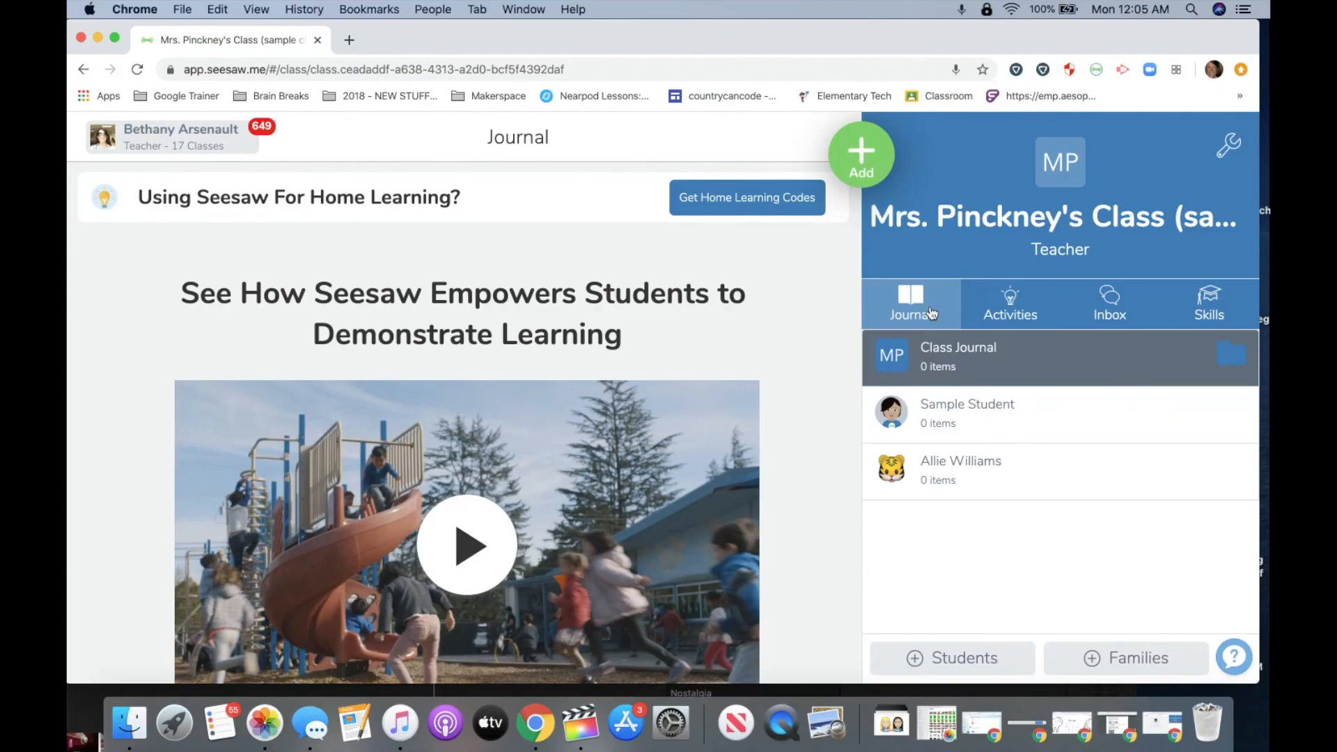
Review both pages of the student's pending post, send it back, and return to the class journal.
left_click(136, 69)
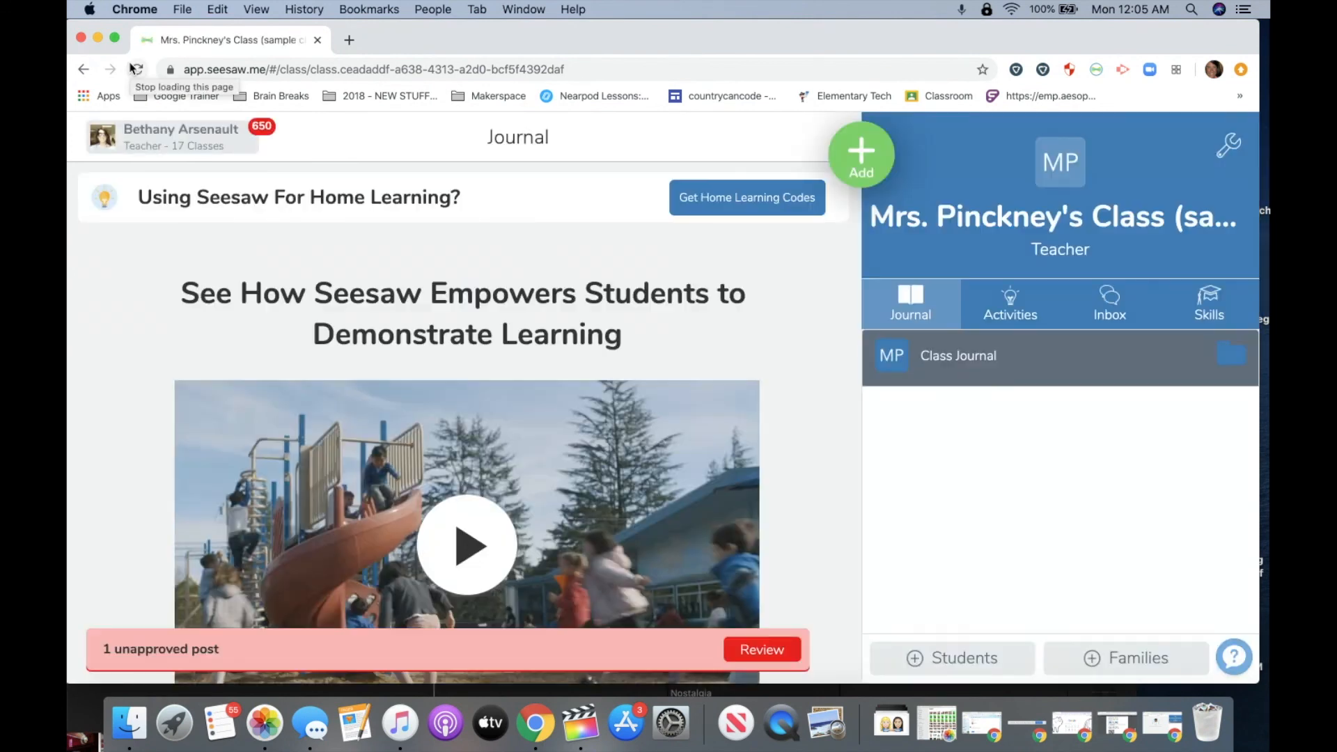
left_click(743, 648)
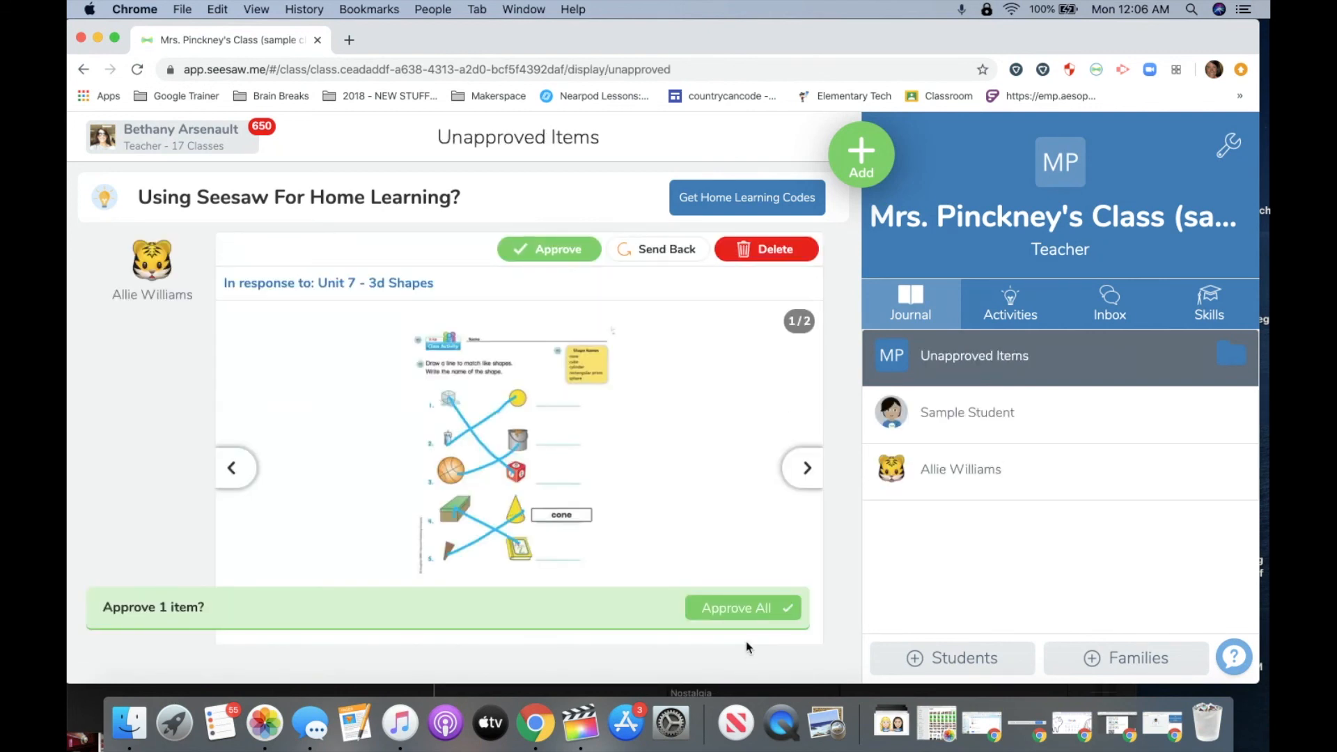
left_click(805, 469)
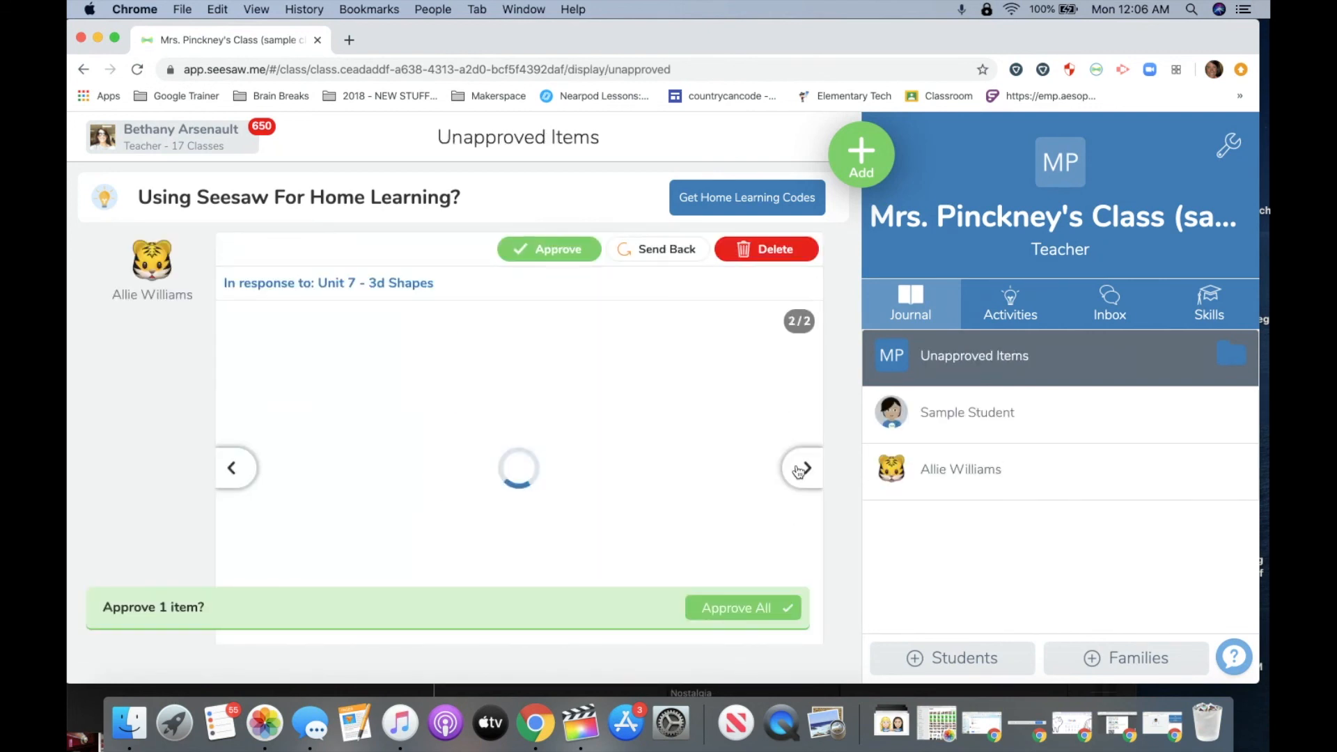
left_click(234, 473)
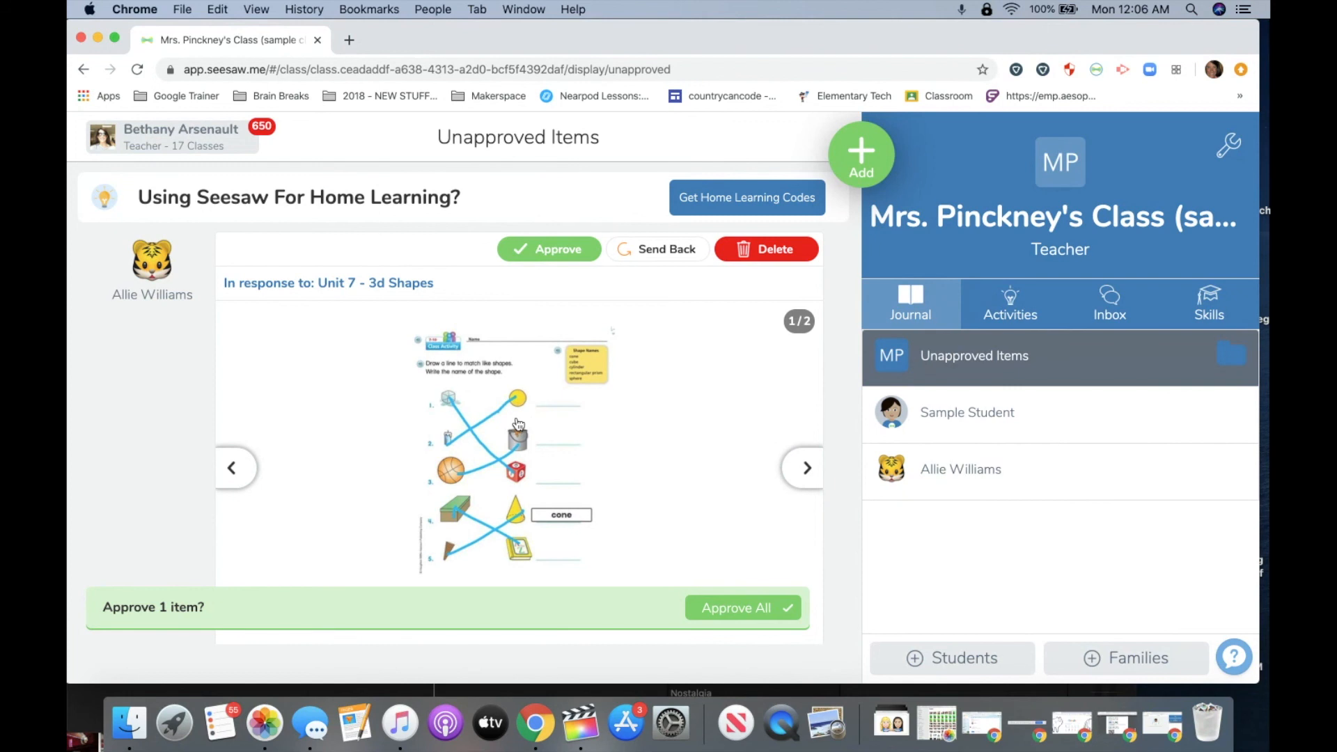
left_click(661, 255)
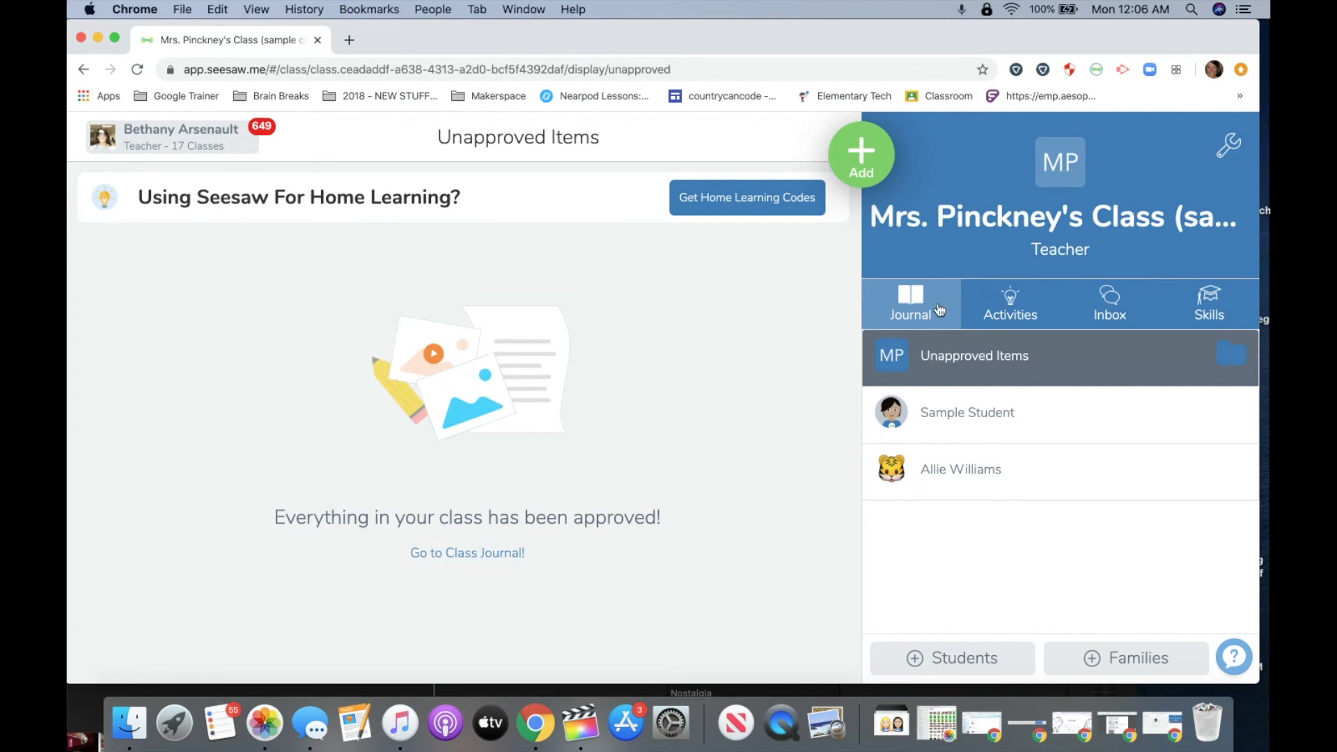
left_click(454, 553)
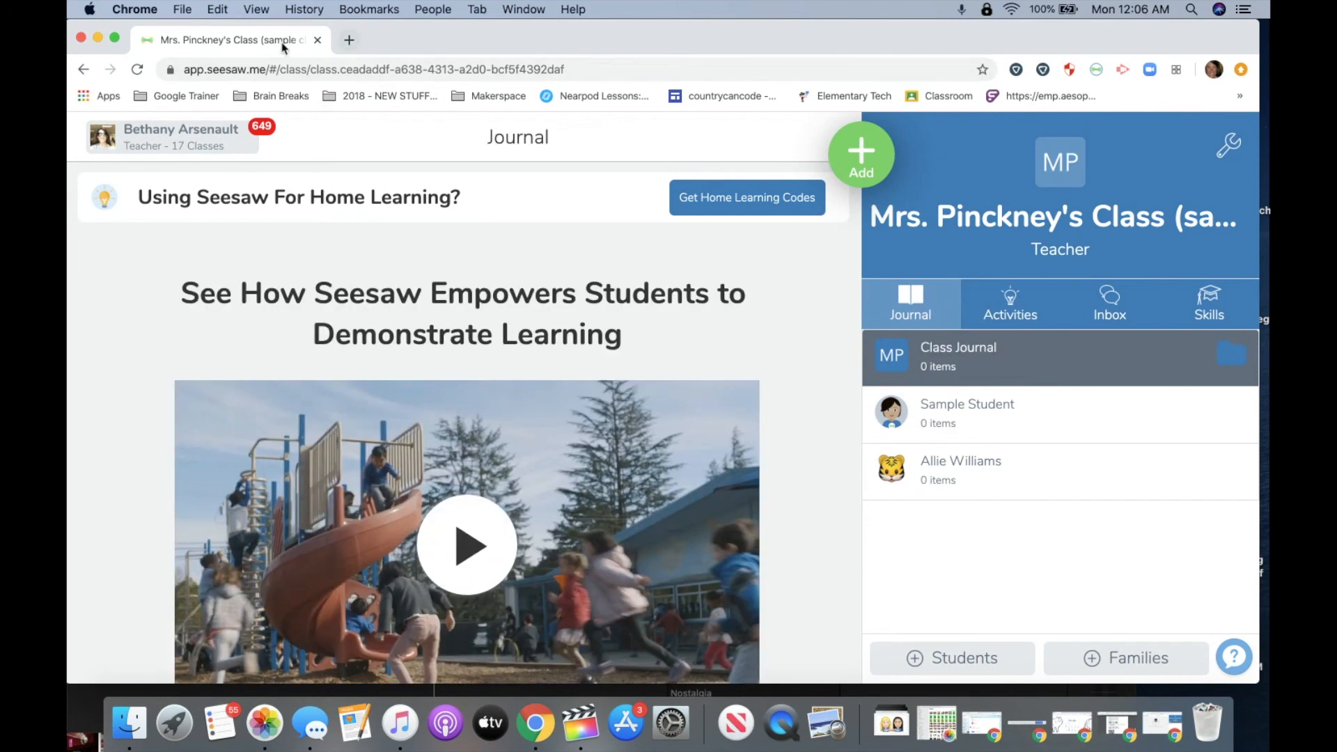
mouse_move(282, 46)
left_mouse_down()
mouse_move(265, 104)
mouse_move(274, 47)
left_mouse_up()
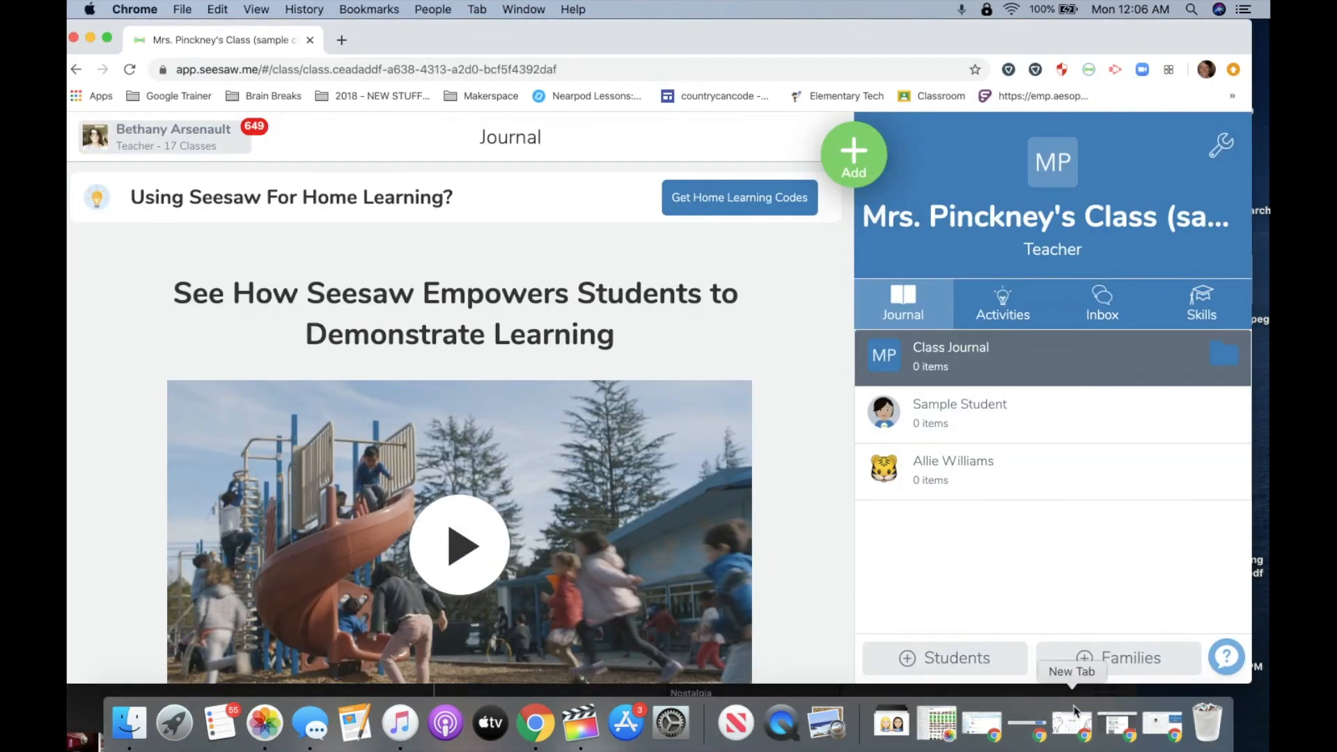
Reload the student's window, check Inbox and Journal for the draft, then open teacher Activities.
left_click(1153, 727)
left_click(138, 71)
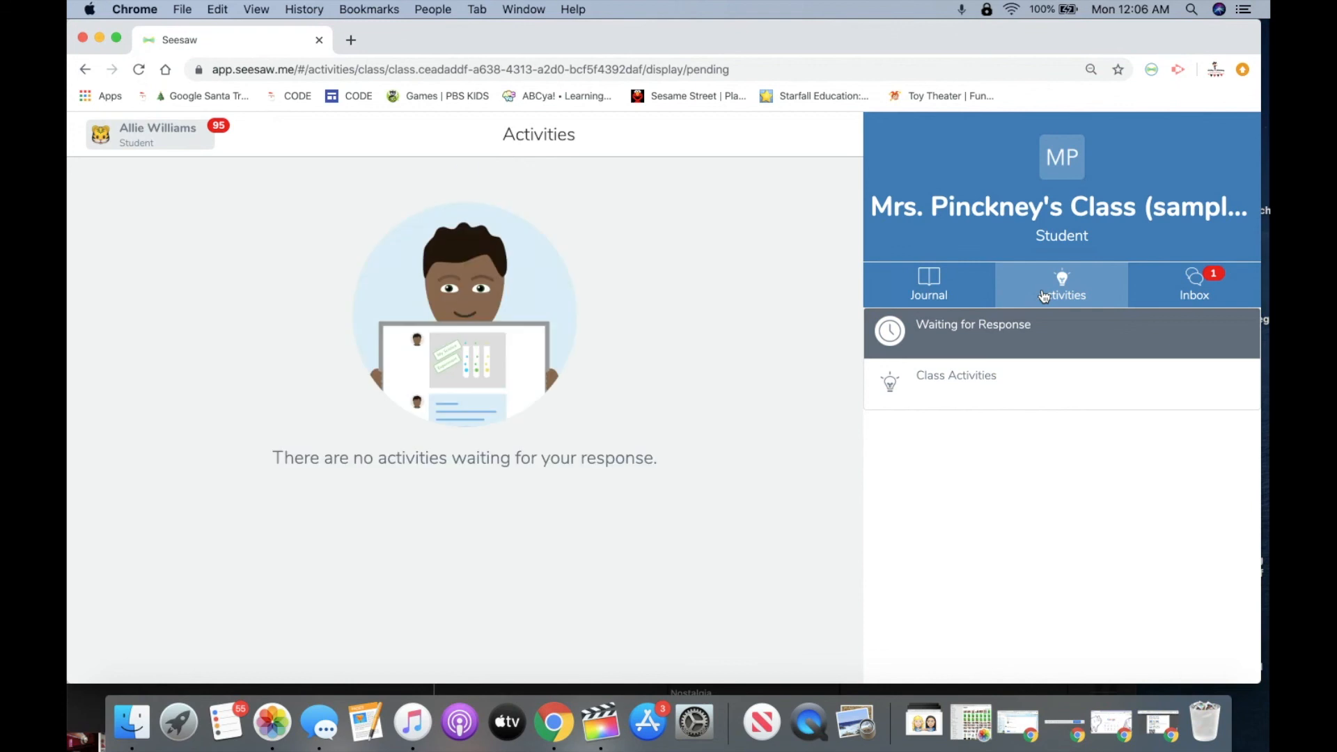
left_click(1142, 296)
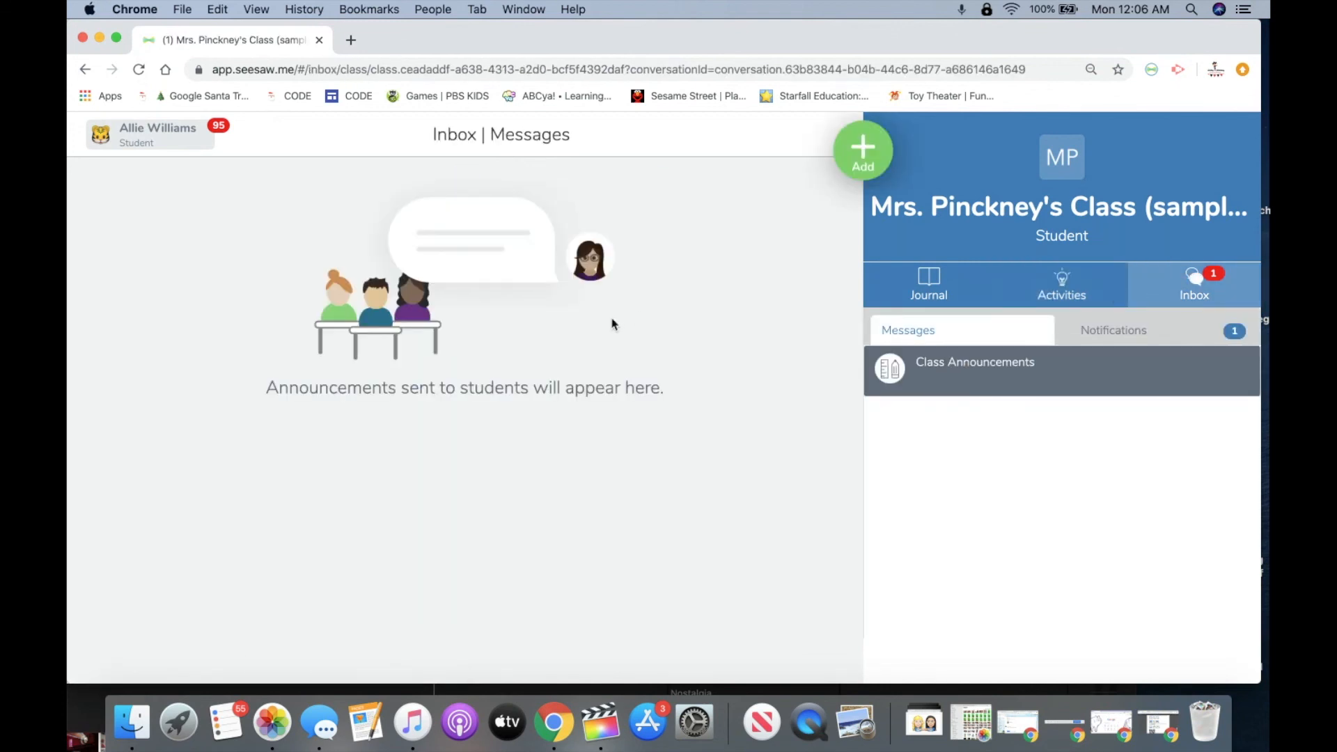
left_click(932, 289)
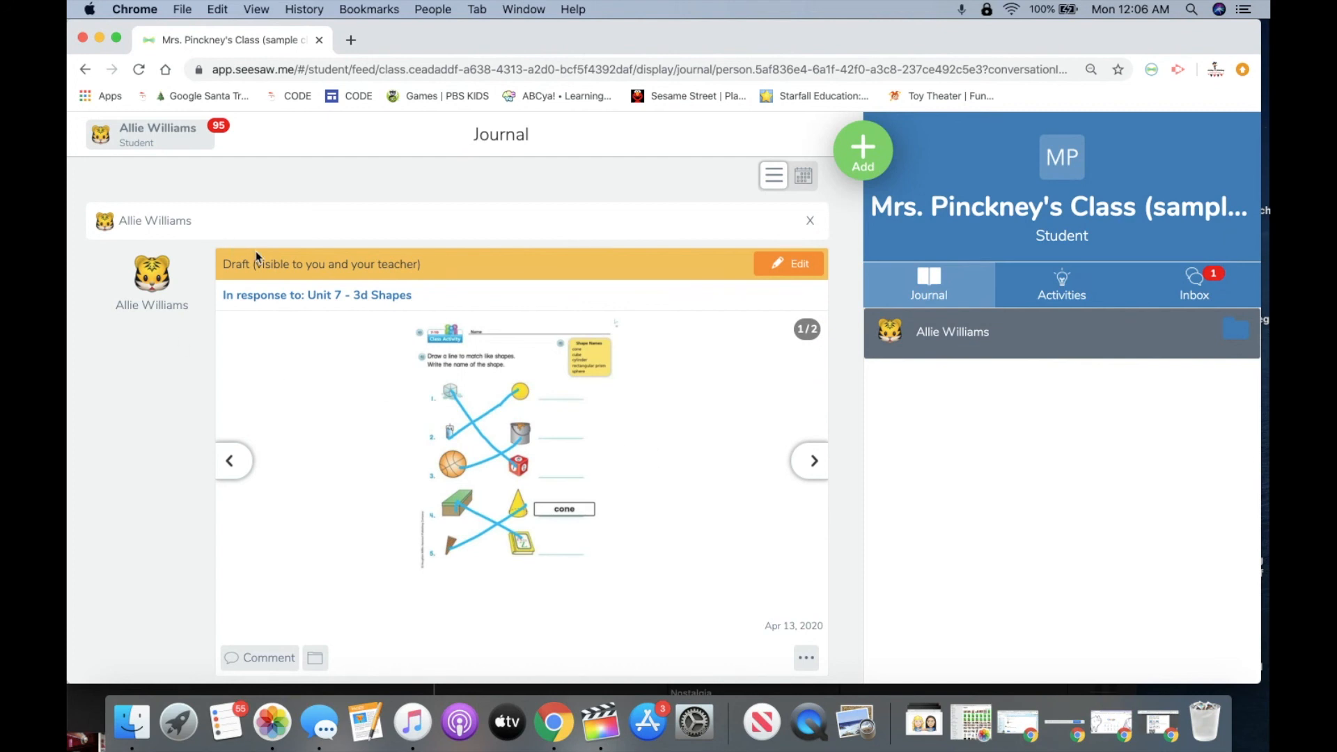
scroll(725, 398, "down", 1)
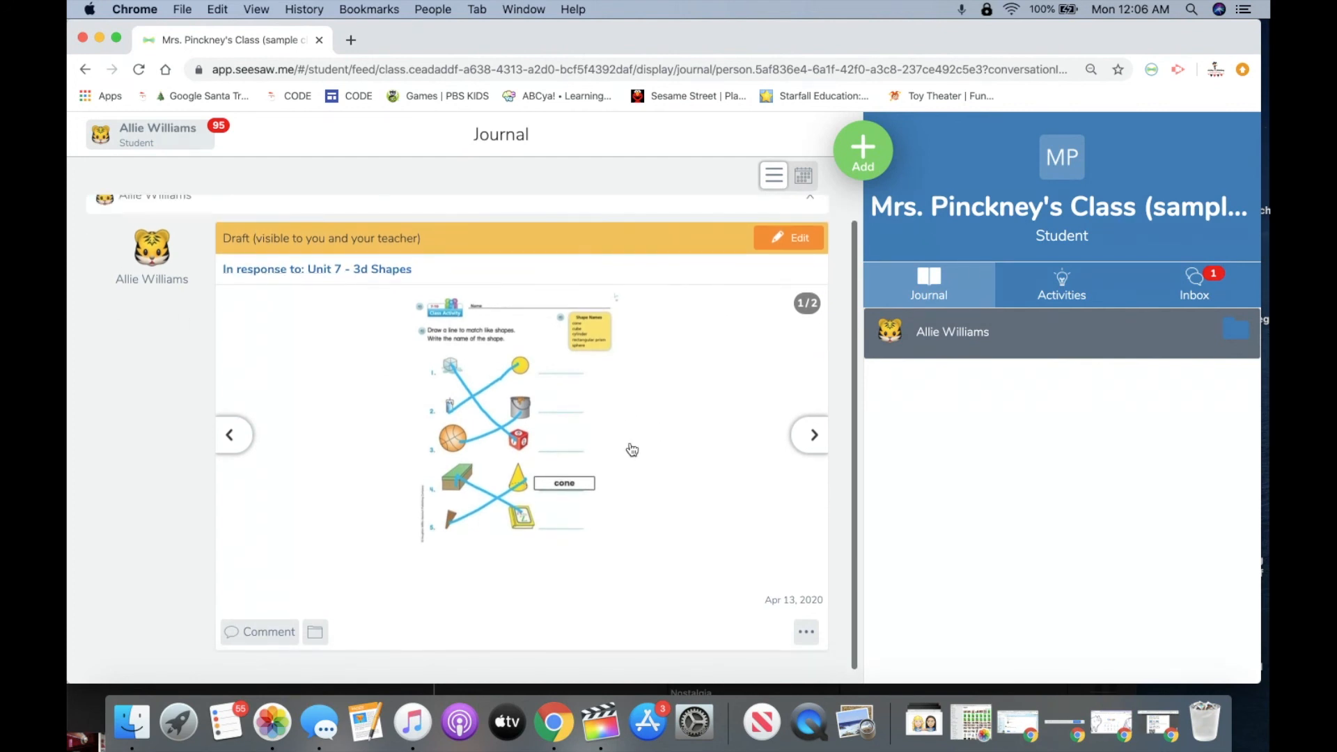
scroll(659, 428, "up", 1)
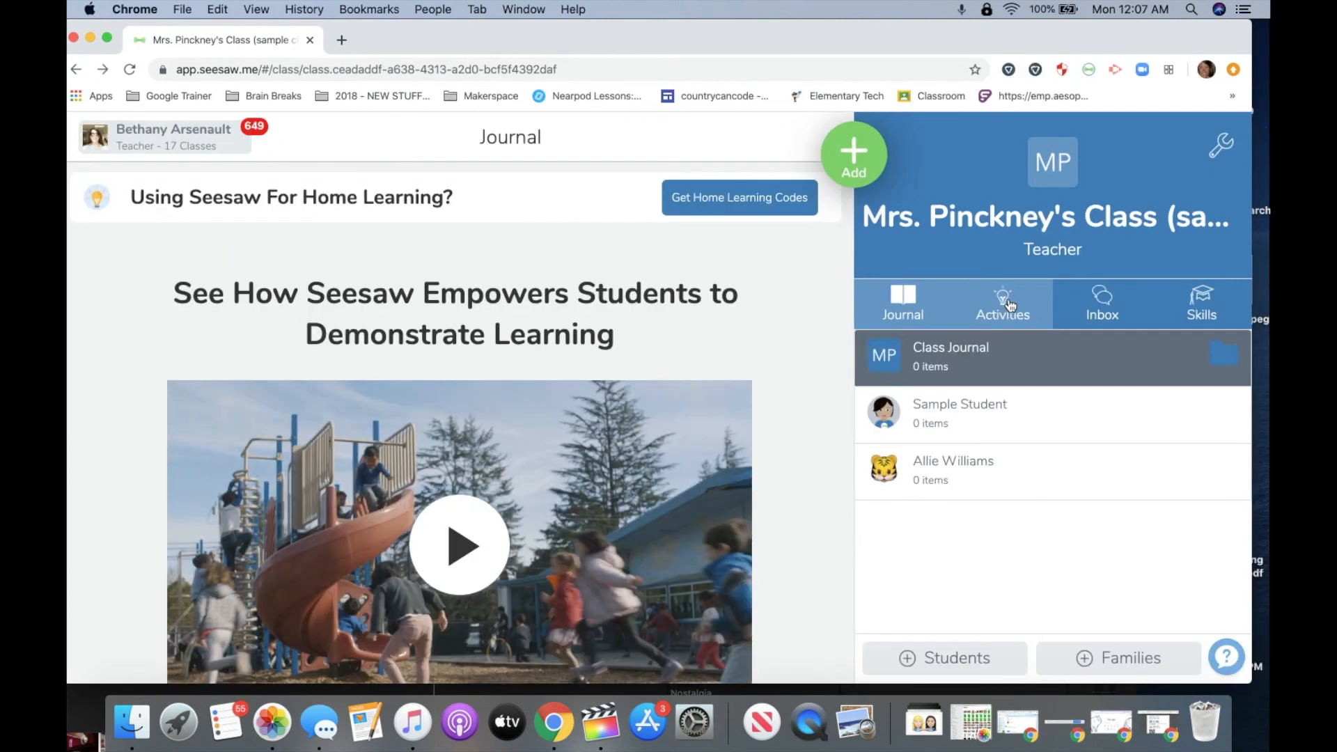
left_click(1007, 303)
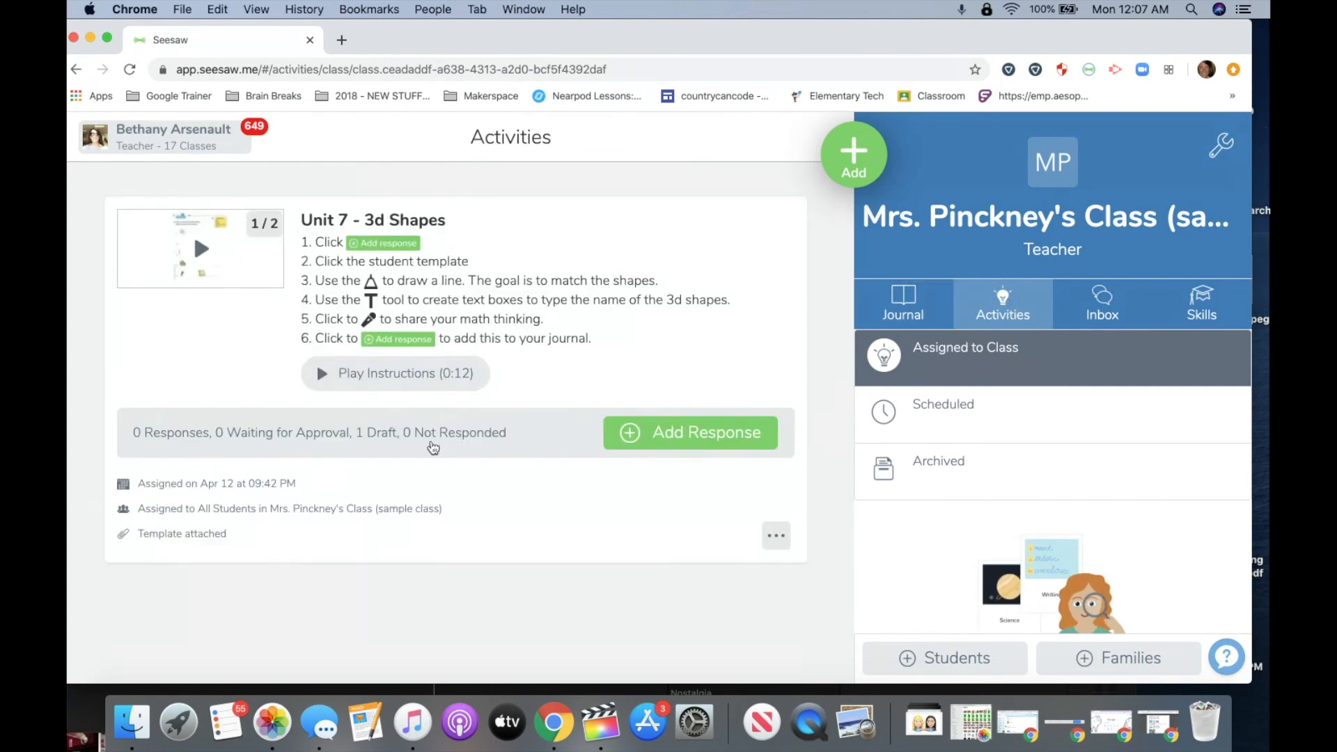
Open the student's draft response to 'Unit 7 - 3d Shapes', show it, and like it.
left_click(598, 337)
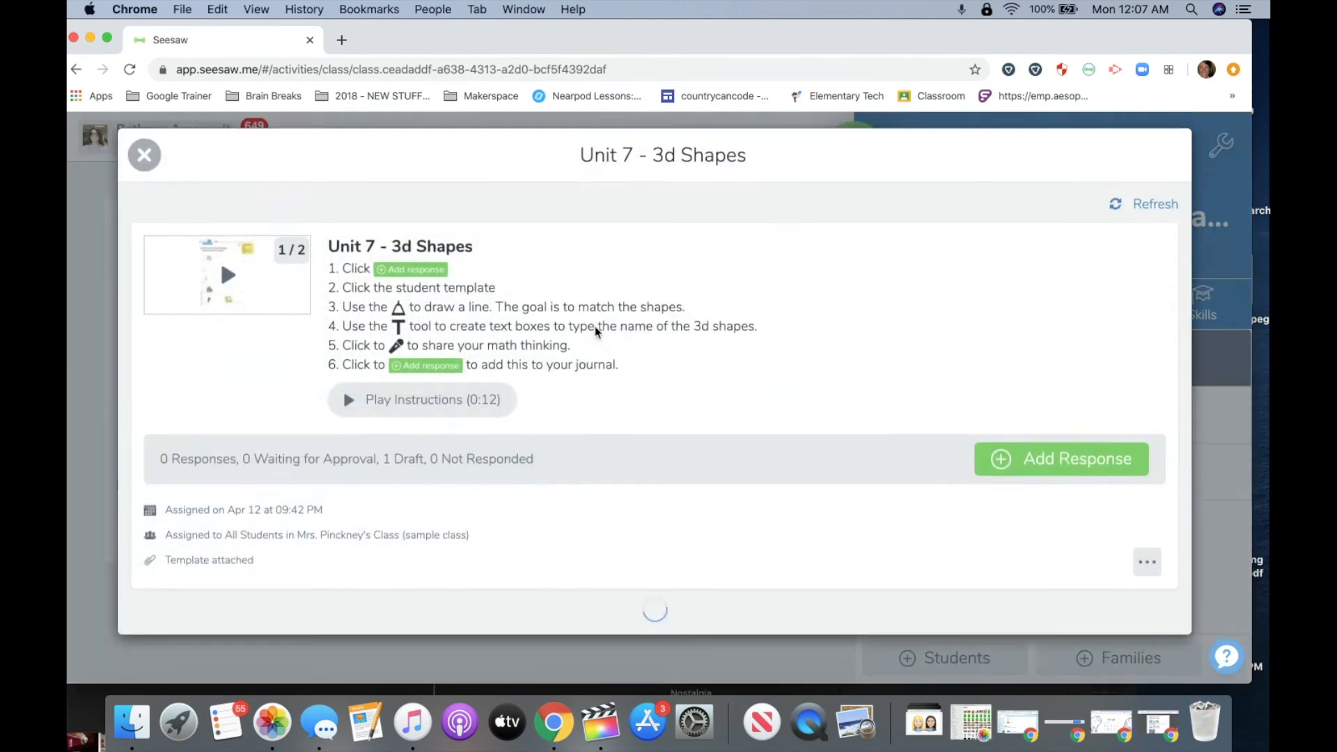
scroll(515, 464, "down", 2)
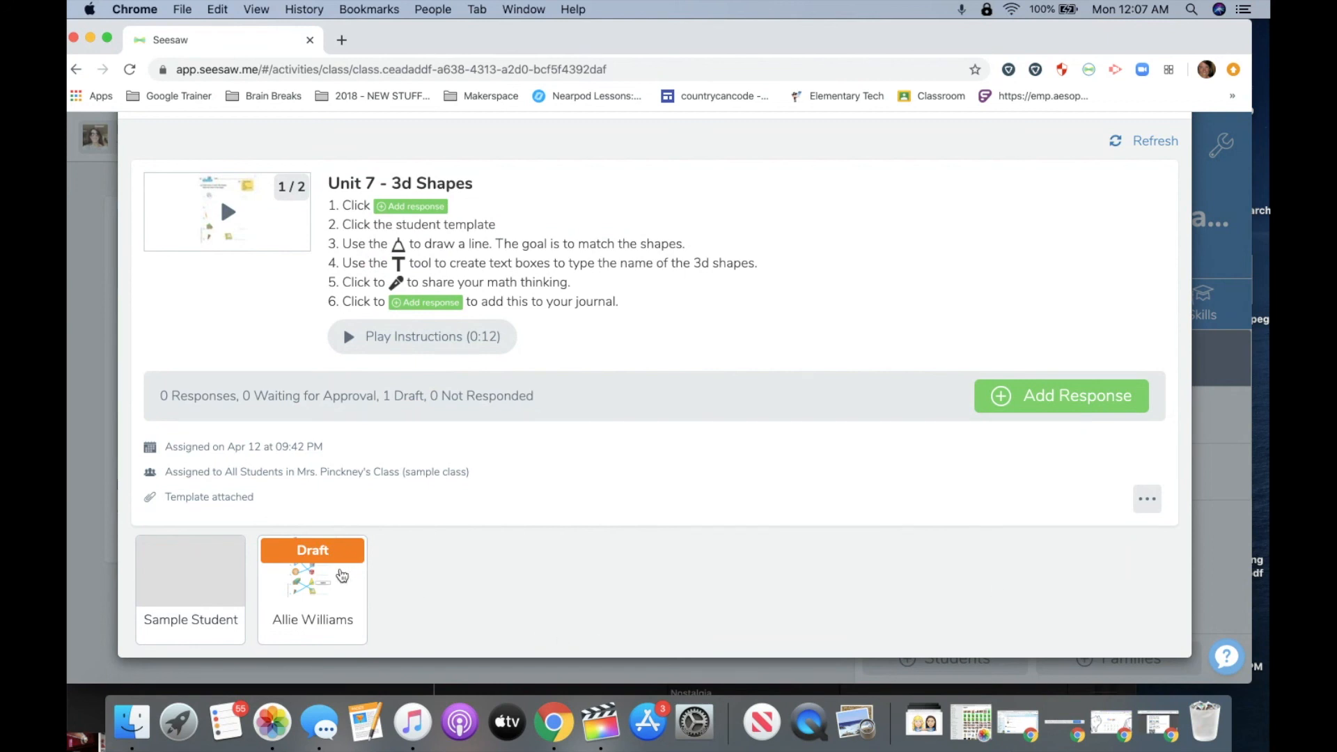
left_click(336, 587)
scroll(439, 493, "down", 3)
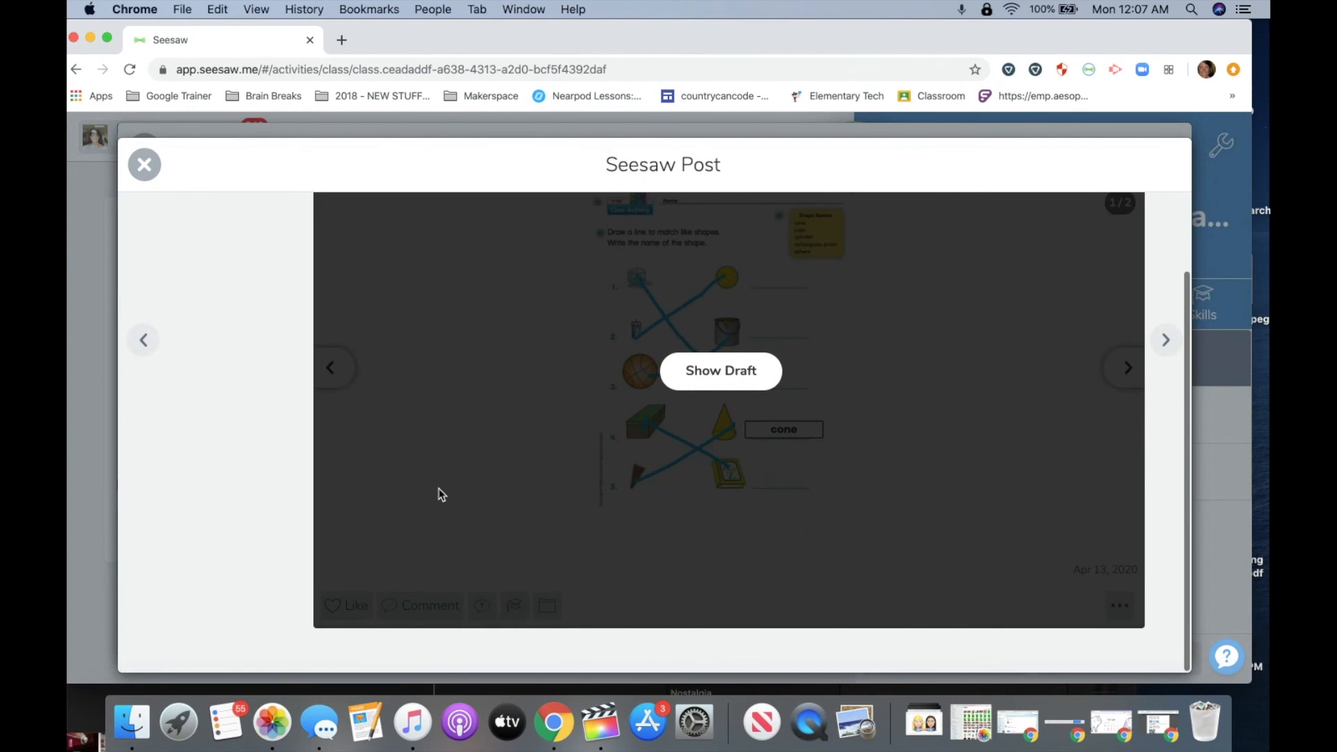
scroll(441, 495, "up", 3)
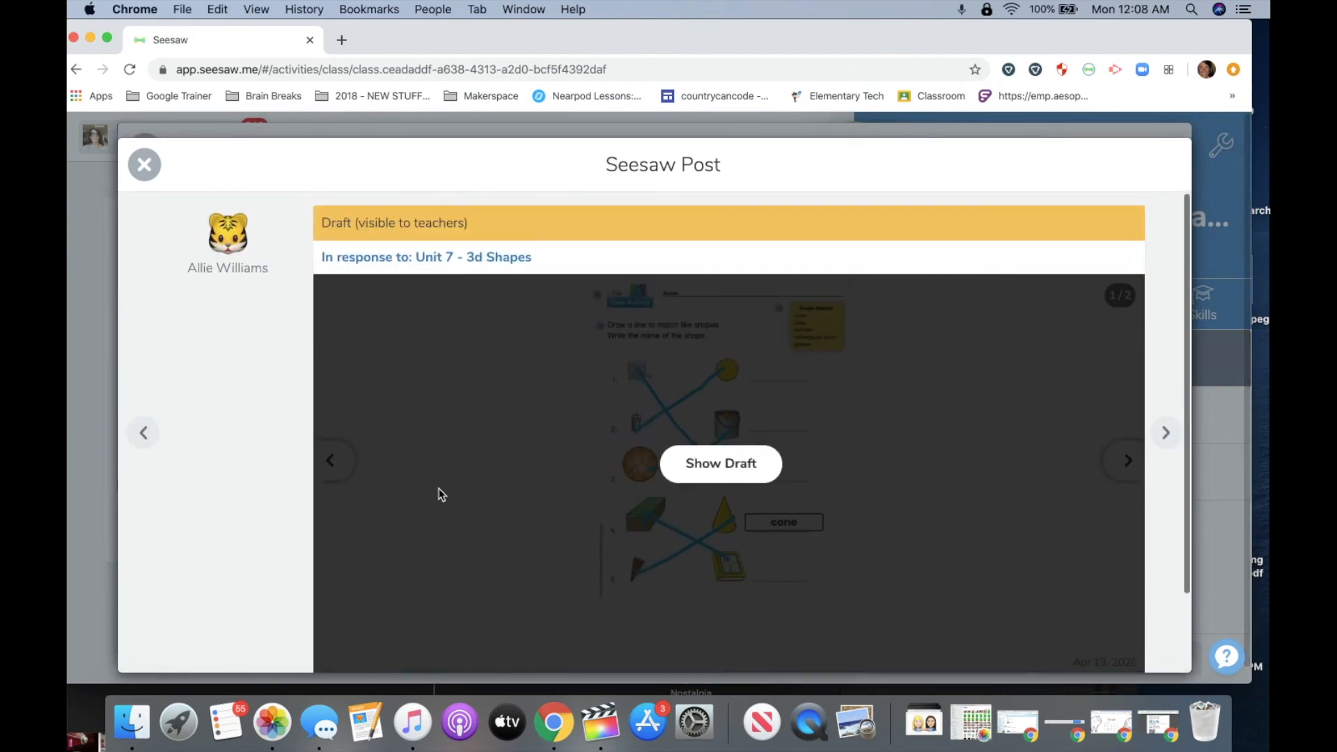
left_click(731, 474)
scroll(731, 474, "down", 3)
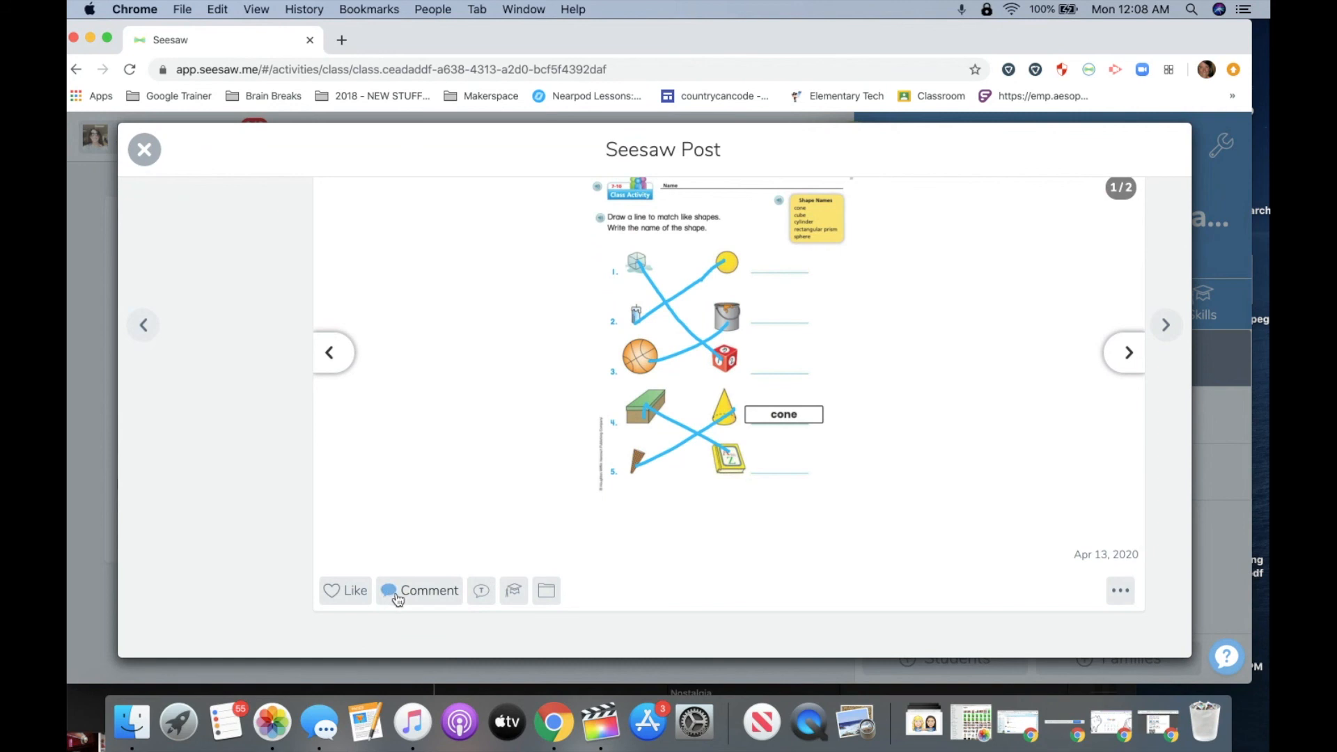
left_click(338, 591)
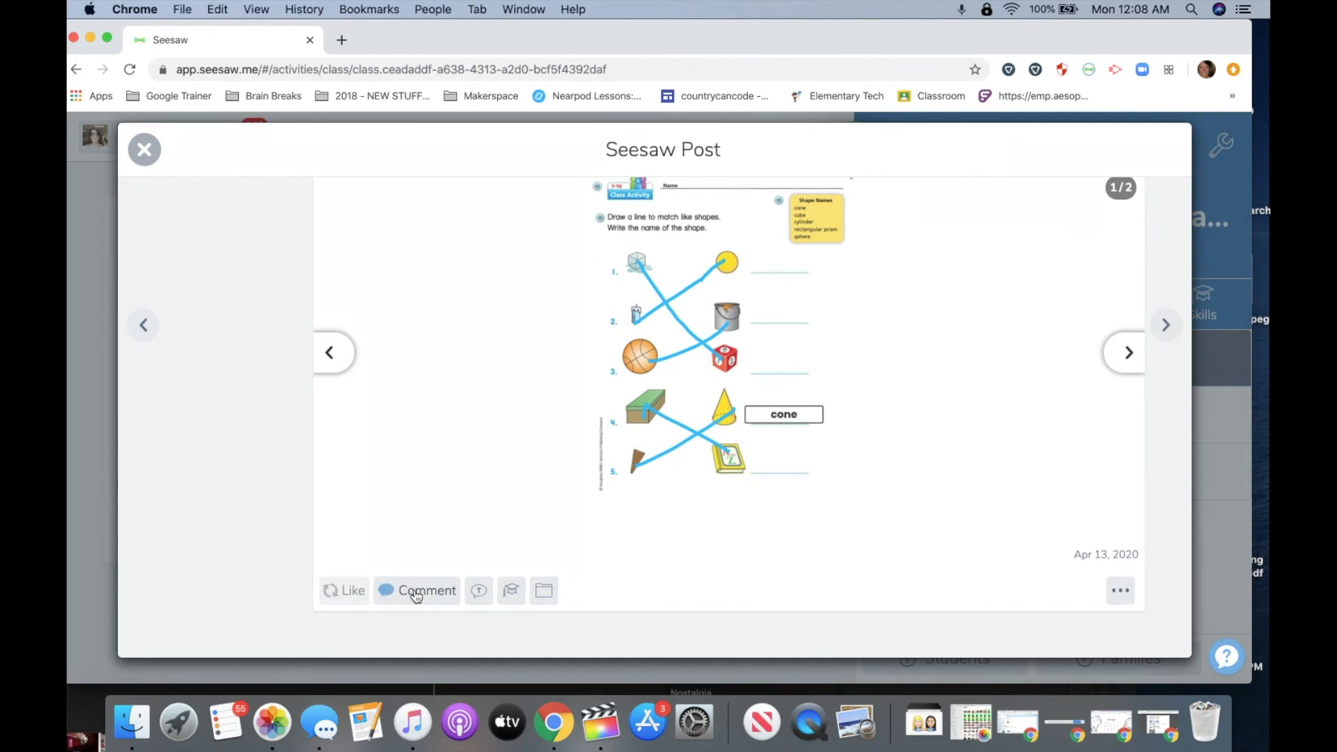
Start a comment 'Listen to the isn' on the draft, then delete it.
left_click(420, 600)
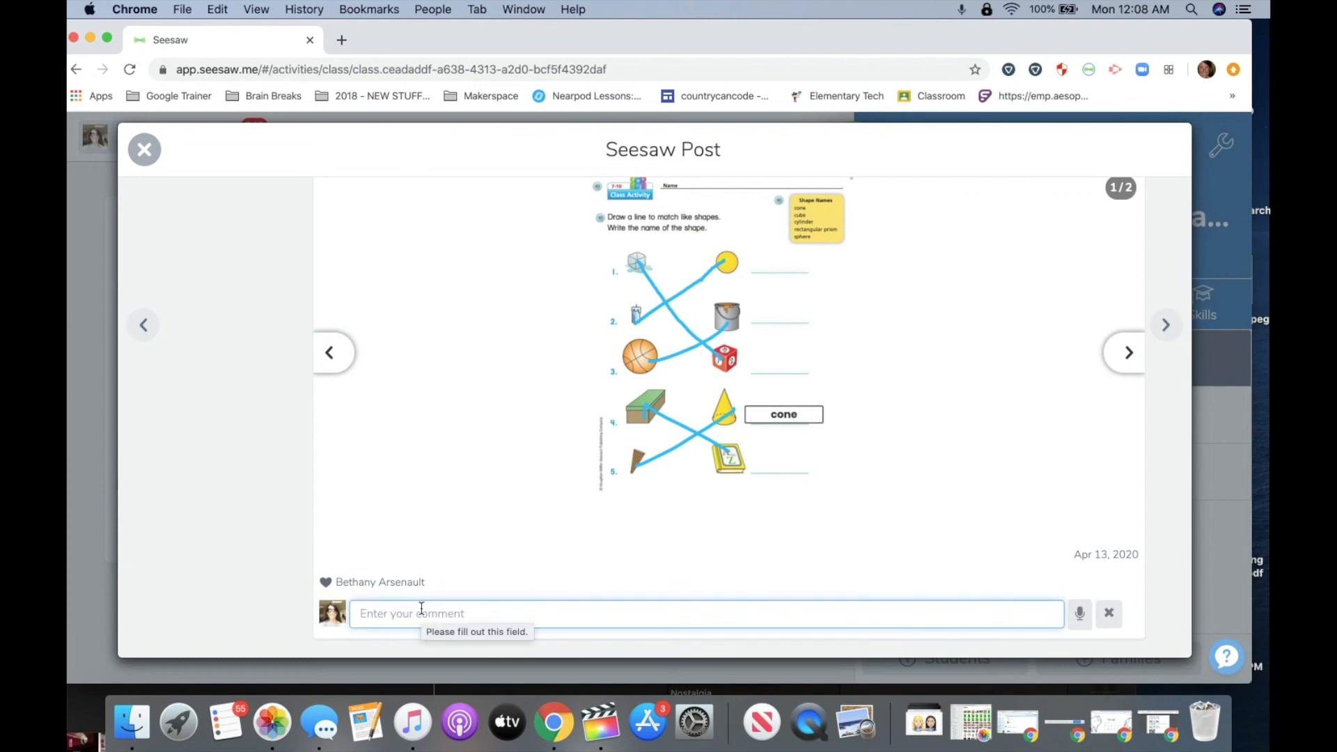
type("Listen to t")
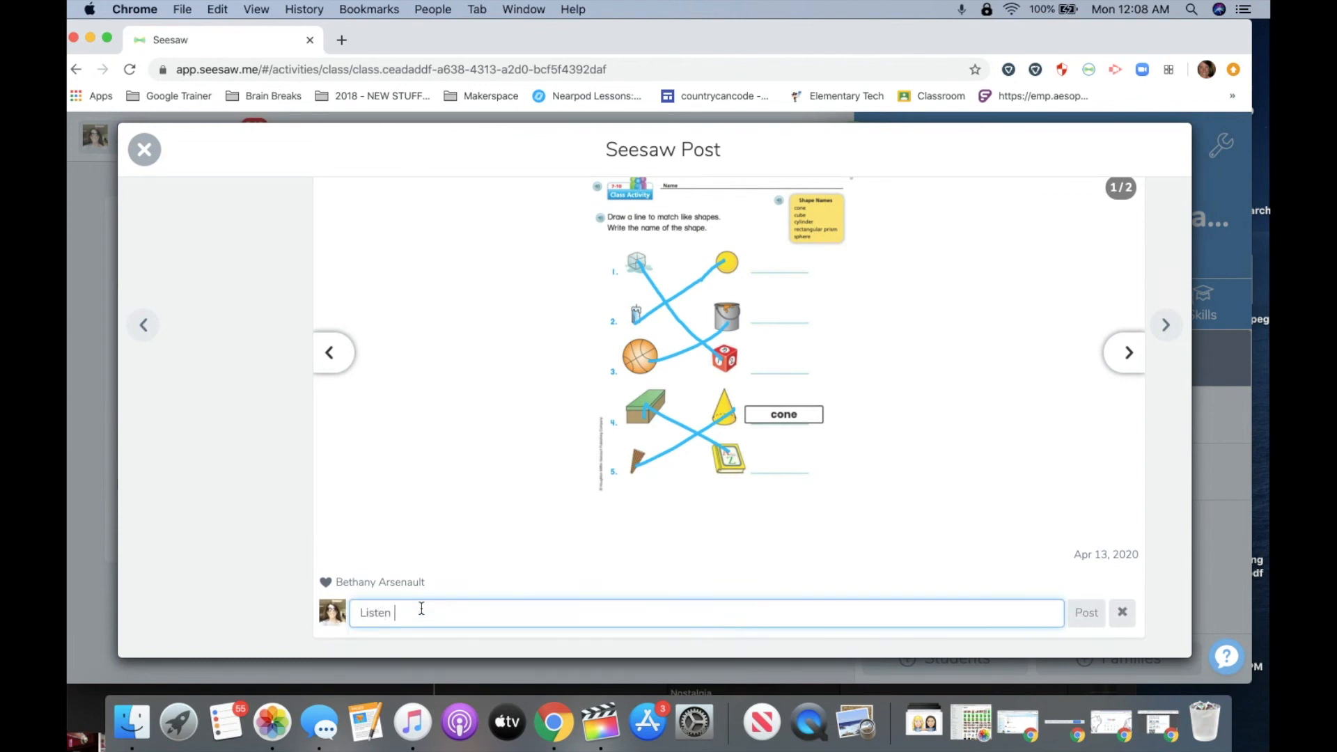
type("he isn")
left_click_drag(445, 612, 338, 620)
key("BackSpace")
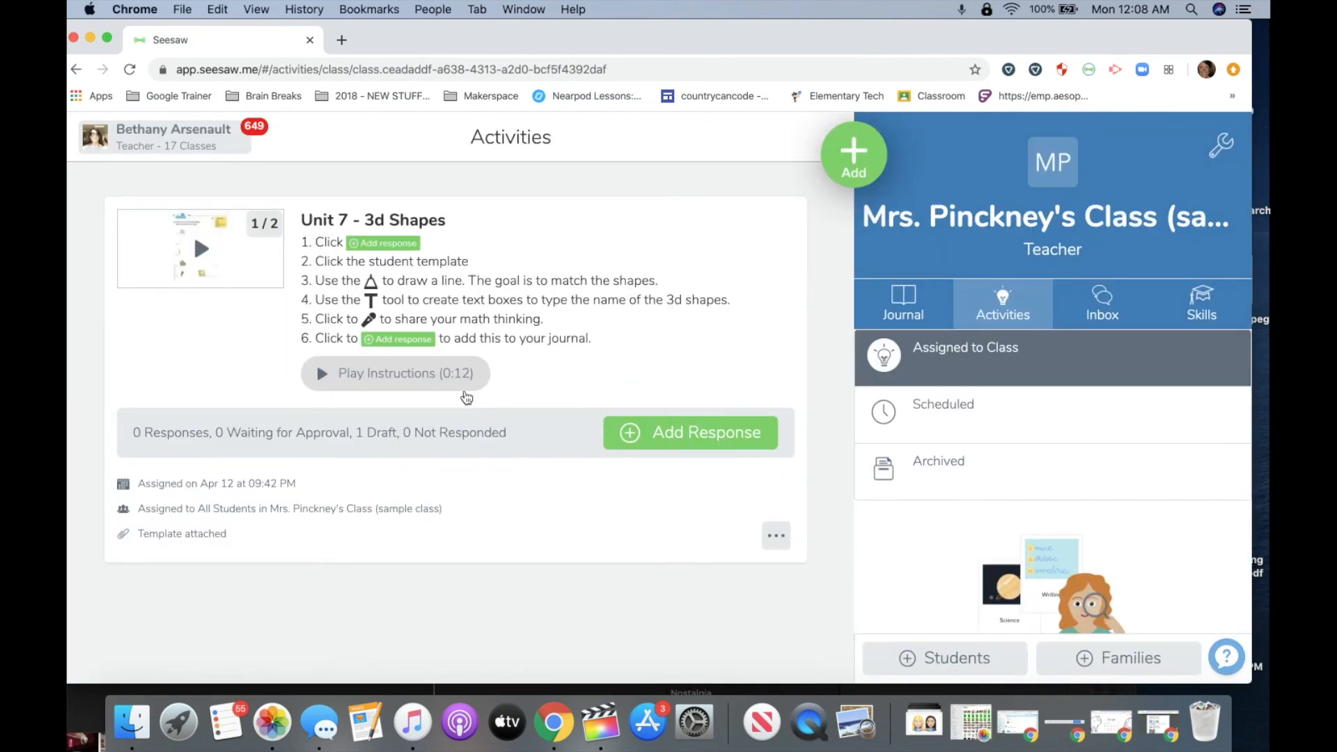
Browse the class Journal and Activities, ending on the Inbox messages page.
left_click(919, 311)
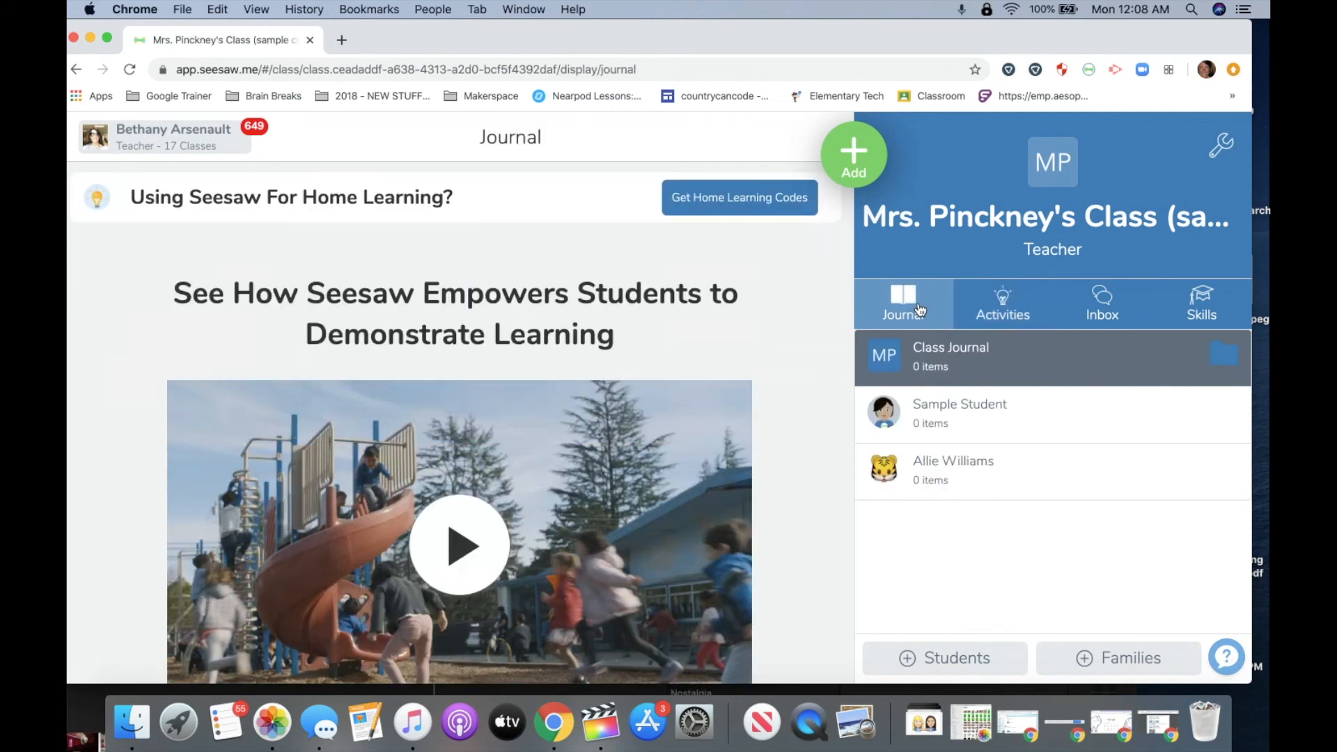
left_click(1003, 308)
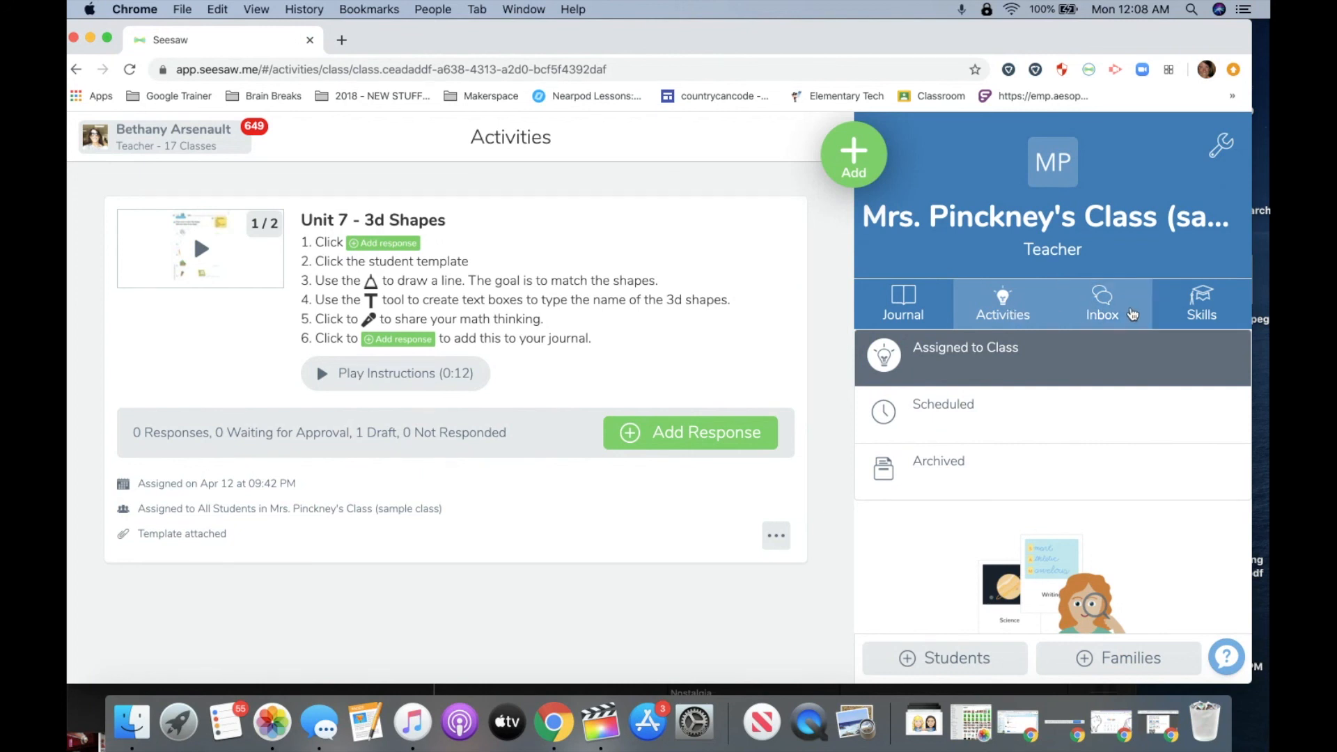
left_click(1106, 312)
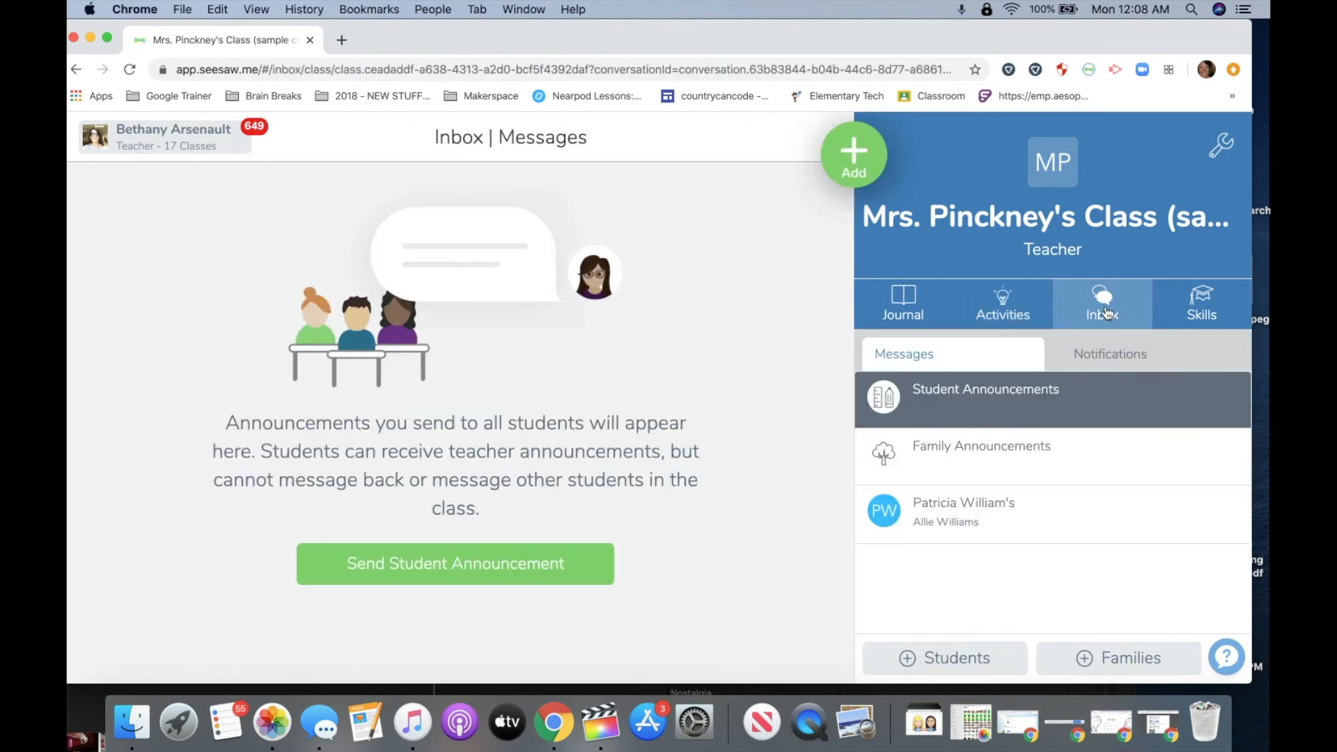